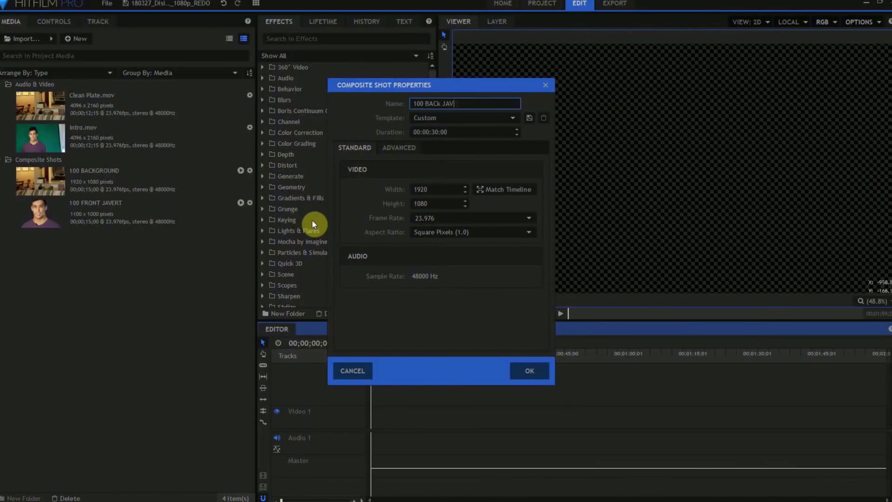
Create the 1100x1000, 15-second 100 BACK JAVERT shot and add 100 FRONT JAVERT to its timeline.
{"action": "key", "text": "Tab"}
{"action": "key", "text": "Tab"}
{"action": "key", "text": "Tab"}
{"action": "key", "text": "Tab"}
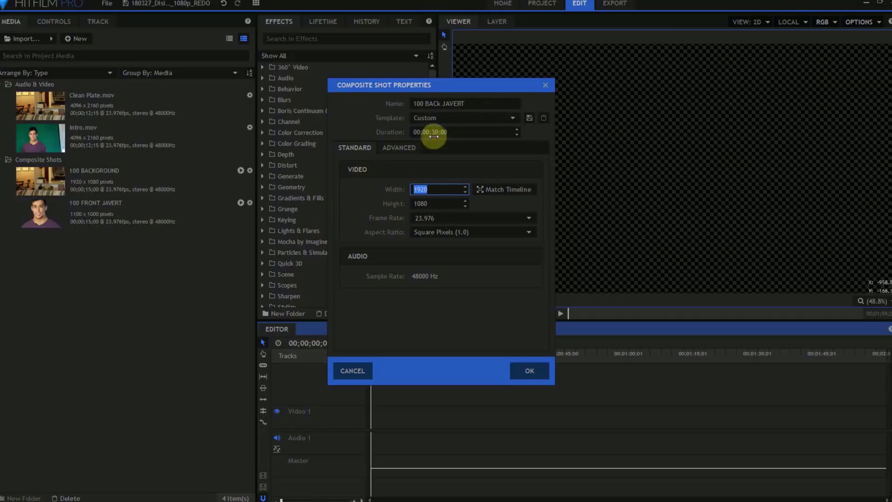
{"action": "left_click_drag", "start_coordinate": [433, 136], "coordinate": [434, 134]}
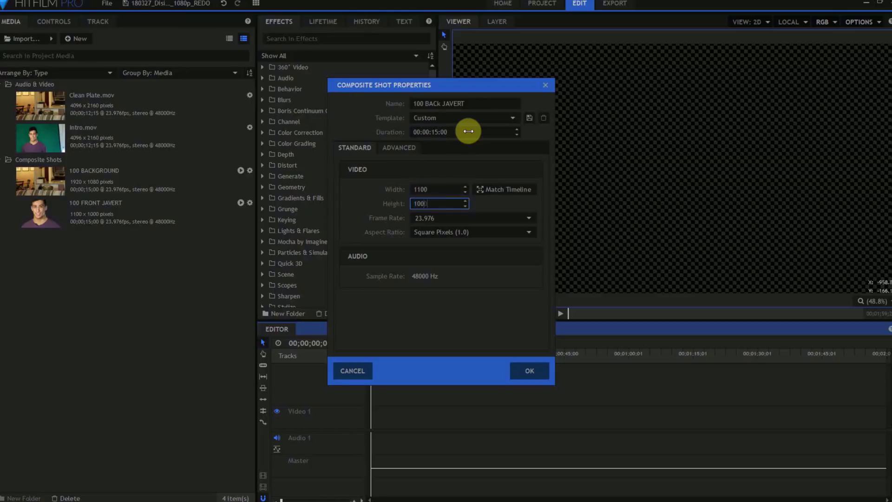
{"action": "key", "text": "Return"}
{"action": "left_click_drag", "start_coordinate": [126, 238], "coordinate": [297, 371]}
{"action": "left_click", "coordinate": [318, 39]}
Apply Bilateral Blur to the Javert layer with radius about 33.2 px and threshold 0.67.
{"action": "type", "text": "bl"}
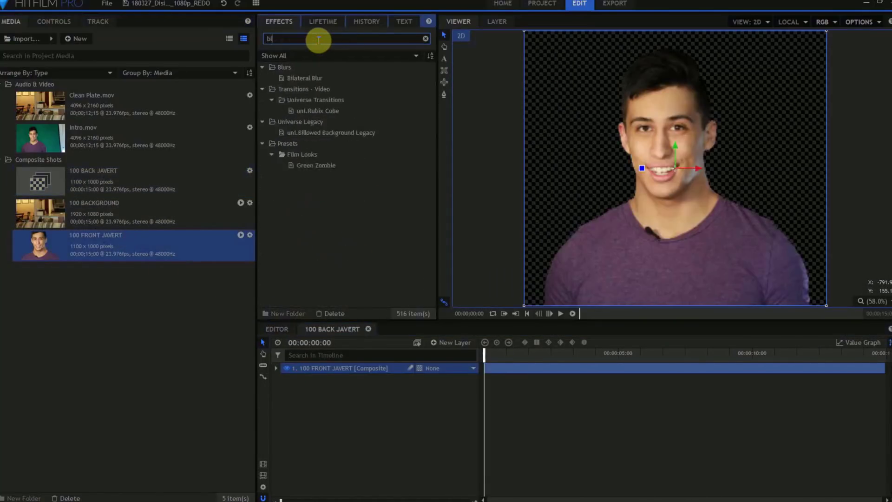
{"action": "key", "text": "Left"}
{"action": "type", "text": "i"}
{"action": "key", "text": "Right"}
{"action": "type", "text": "ater"}
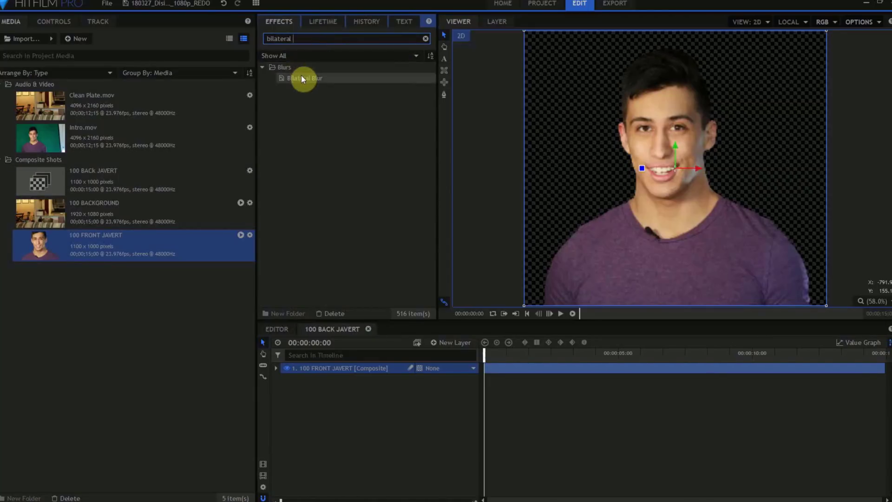
{"action": "left_click_drag", "start_coordinate": [302, 78], "coordinate": [339, 368]}
{"action": "left_click", "coordinate": [54, 21]}
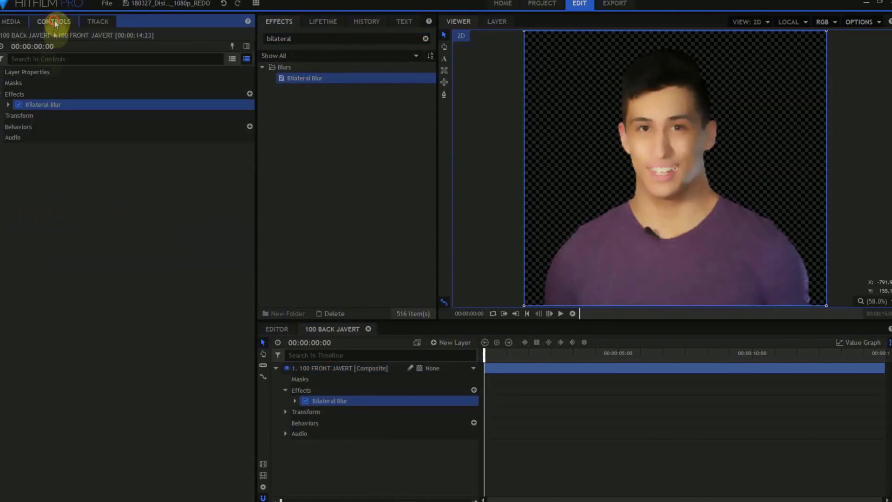
{"action": "left_click", "coordinate": [8, 105]}
{"action": "left_click_drag", "start_coordinate": [129, 125], "coordinate": [175, 141]}
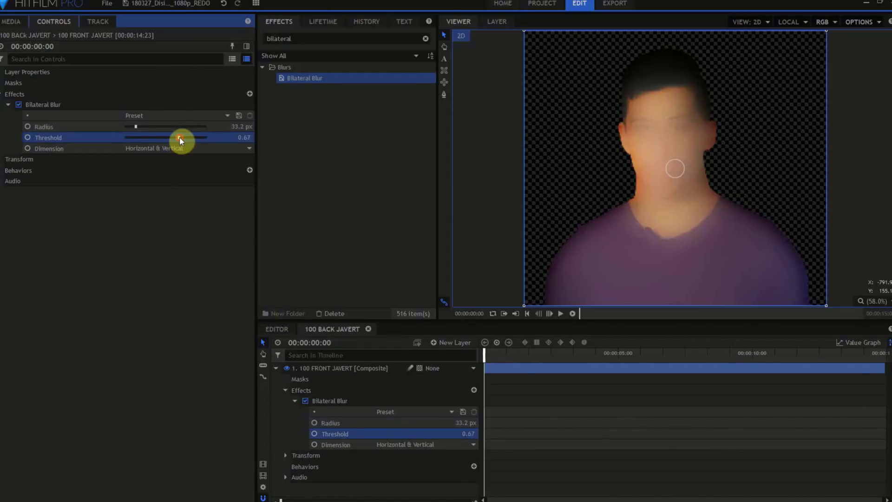
Add Curves to the layer and bend the curve down to darken the image.
{"action": "double_click", "coordinate": [313, 39]}
{"action": "type", "text": "curves"}
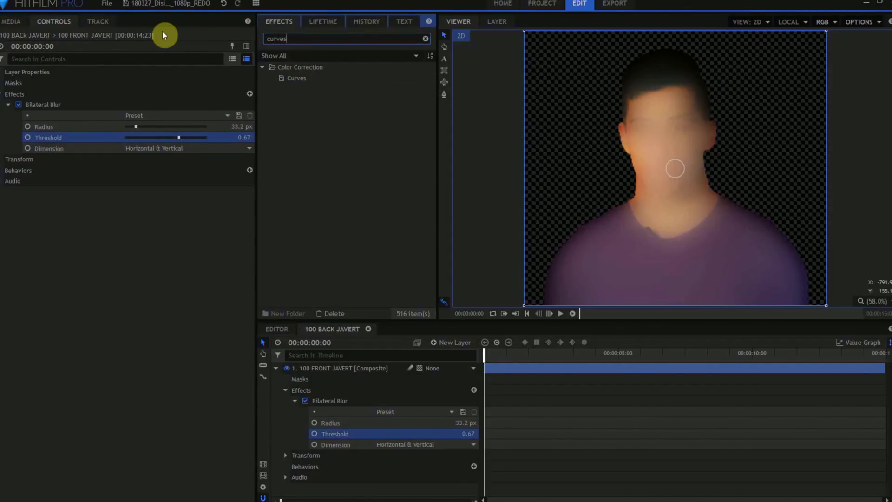
{"action": "left_click_drag", "start_coordinate": [296, 78], "coordinate": [77, 158]}
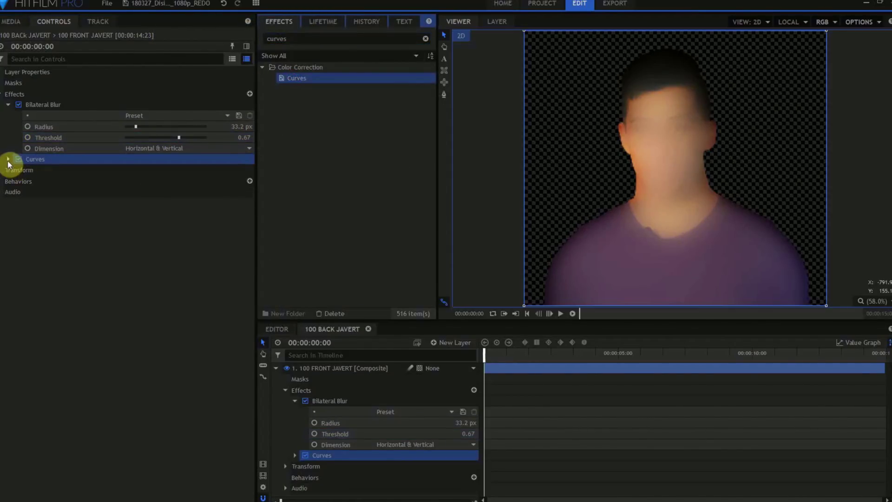
{"action": "left_click", "coordinate": [8, 159]}
{"action": "left_click_drag", "start_coordinate": [191, 249], "coordinate": [194, 260]}
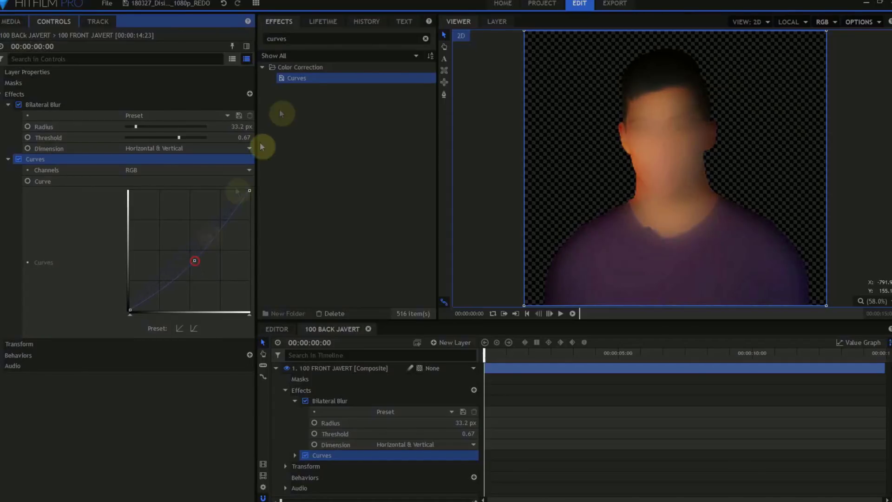
Add Tint mapping white to orange at a 35% amount.
{"action": "double_click", "coordinate": [312, 37]}
{"action": "type", "text": "tint"}
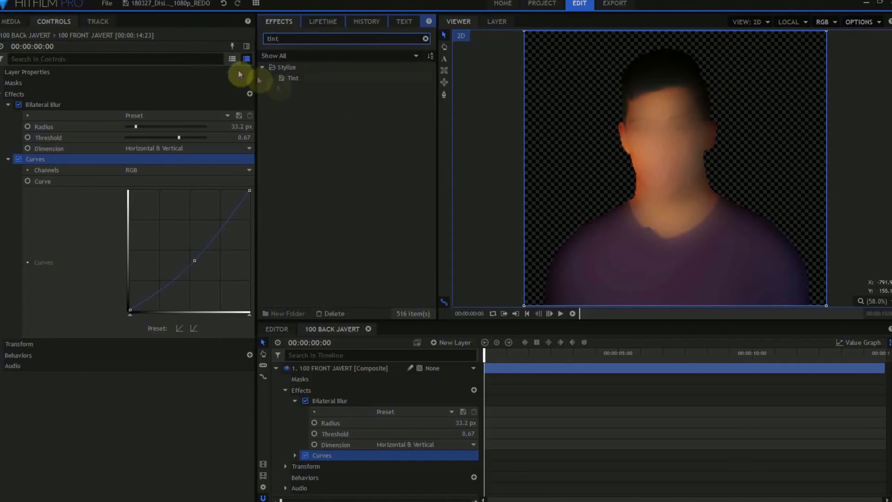
{"action": "left_click_drag", "start_coordinate": [292, 78], "coordinate": [30, 342]}
{"action": "left_click", "coordinate": [7, 343]}
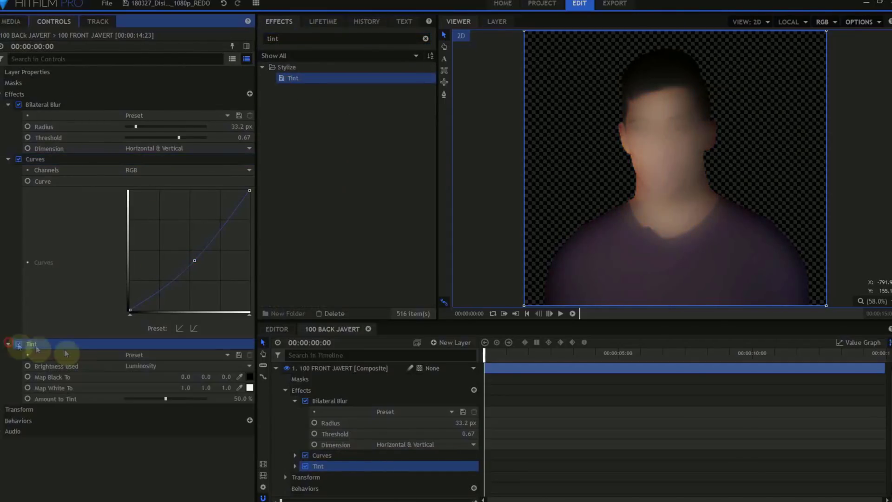
{"action": "left_click", "coordinate": [250, 387]}
{"action": "left_click", "coordinate": [401, 211]}
{"action": "left_click", "coordinate": [506, 335]}
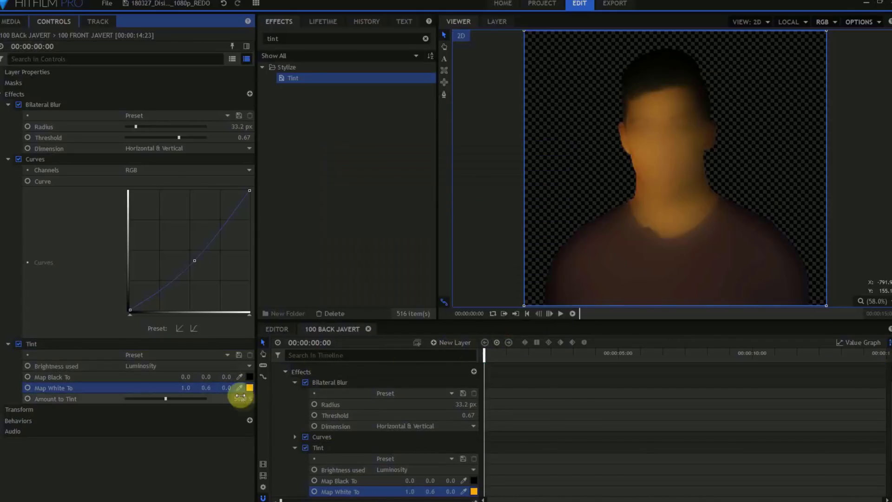
{"action": "key", "text": "Return"}
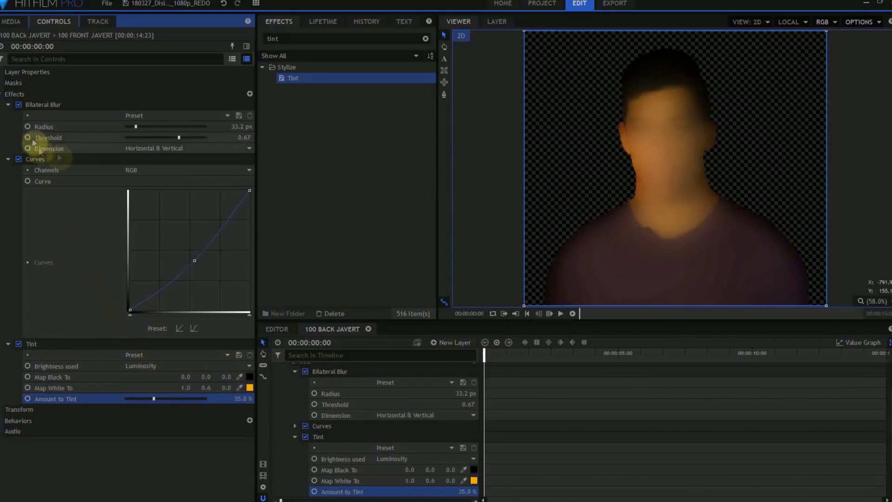
{"action": "left_click", "coordinate": [2, 97]}
{"action": "double_click", "coordinate": [267, 38]}
Apply Fractal Noise to the Javert layer with a 5 px noise scale.
{"action": "type", "text": "frac"}
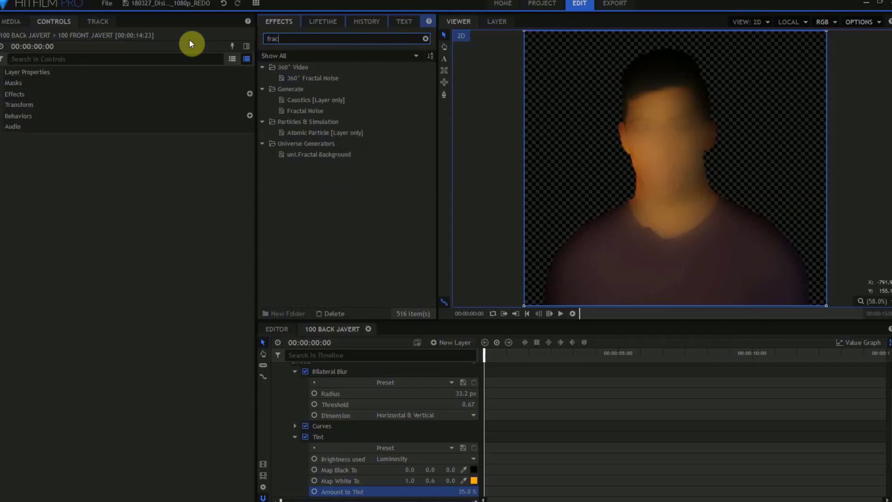
{"action": "left_click_drag", "start_coordinate": [310, 107], "coordinate": [15, 99]}
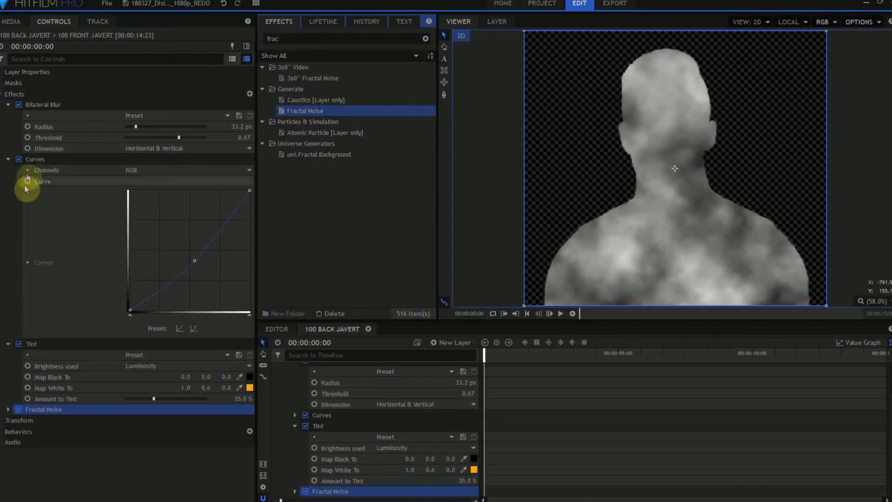
{"action": "left_click", "coordinate": [7, 105]}
{"action": "left_click", "coordinate": [8, 115]}
{"action": "left_click", "coordinate": [8, 126]}
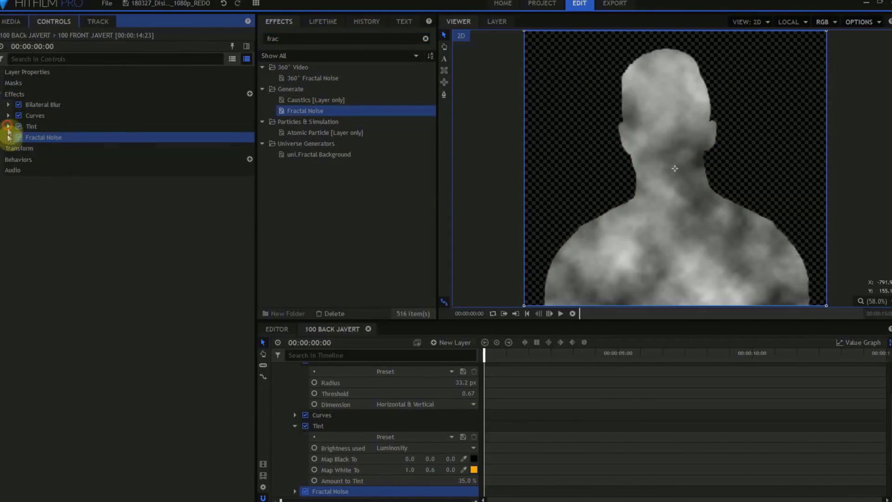
{"action": "left_click", "coordinate": [8, 137]}
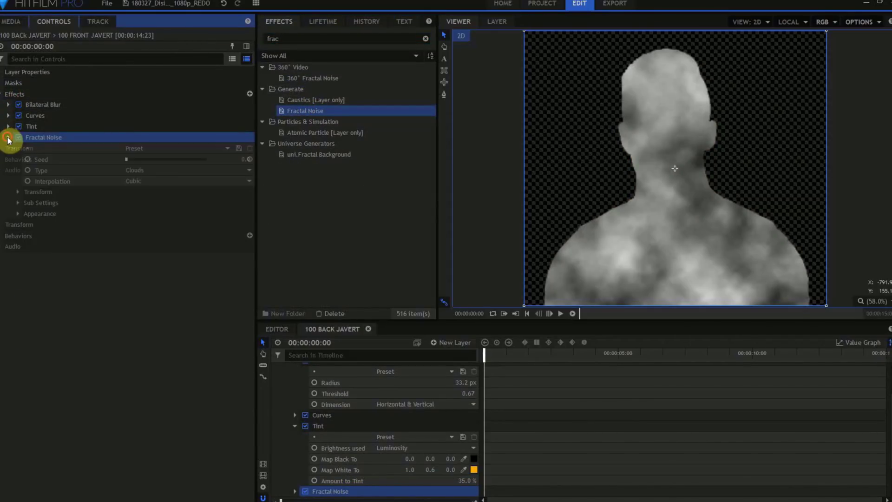
{"action": "left_click", "coordinate": [19, 192]}
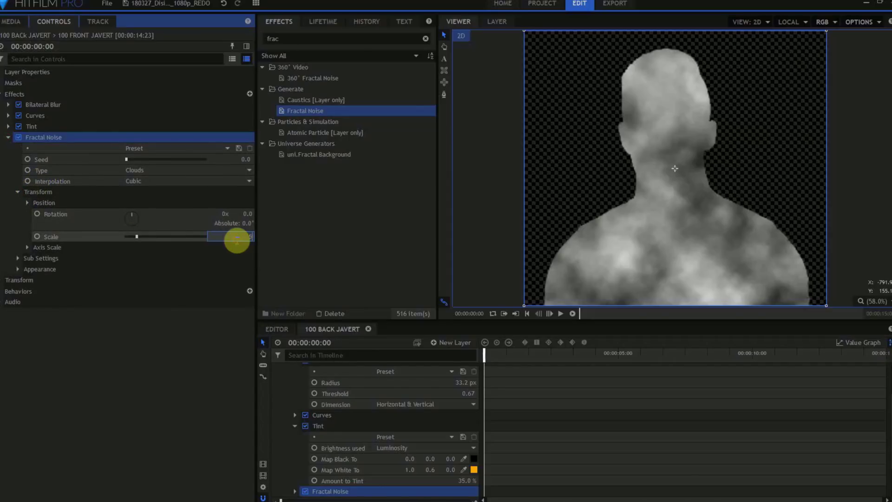
{"action": "key", "text": "Return"}
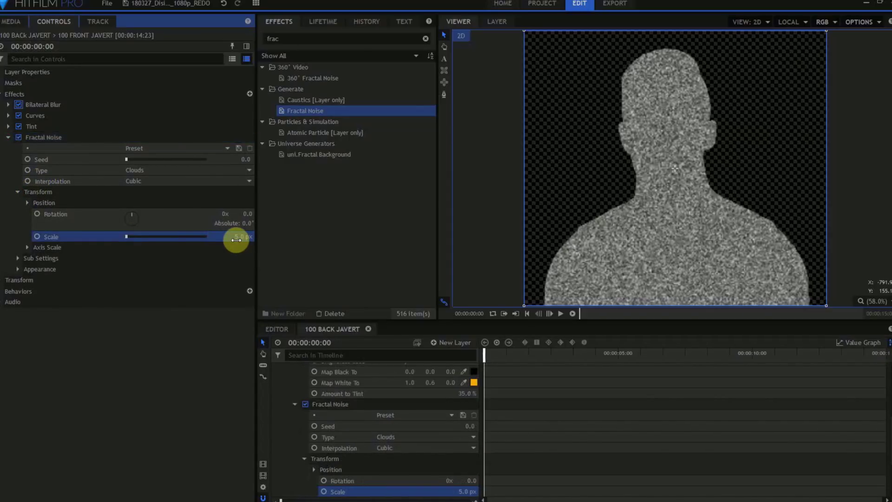
Keyframe the noise Seed from 0 at the start to 5 at the end, blended in Softlight.
{"action": "left_click", "coordinate": [28, 160]}
{"action": "left_click_drag", "start_coordinate": [479, 349], "coordinate": [885, 355]}
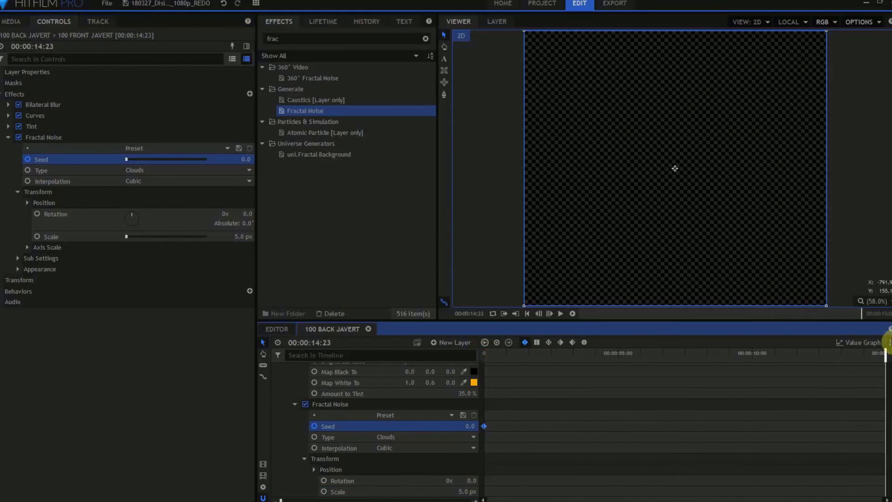
{"action": "left_click", "coordinate": [247, 160]}
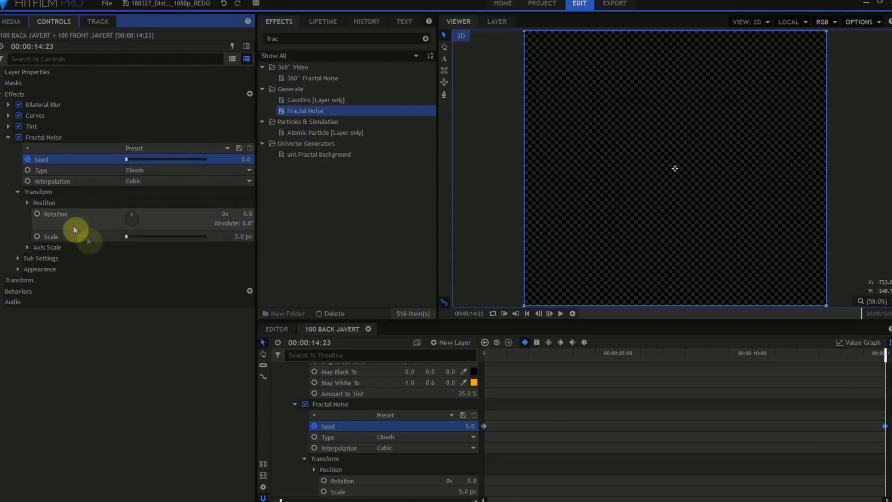
{"action": "left_click", "coordinate": [580, 356]}
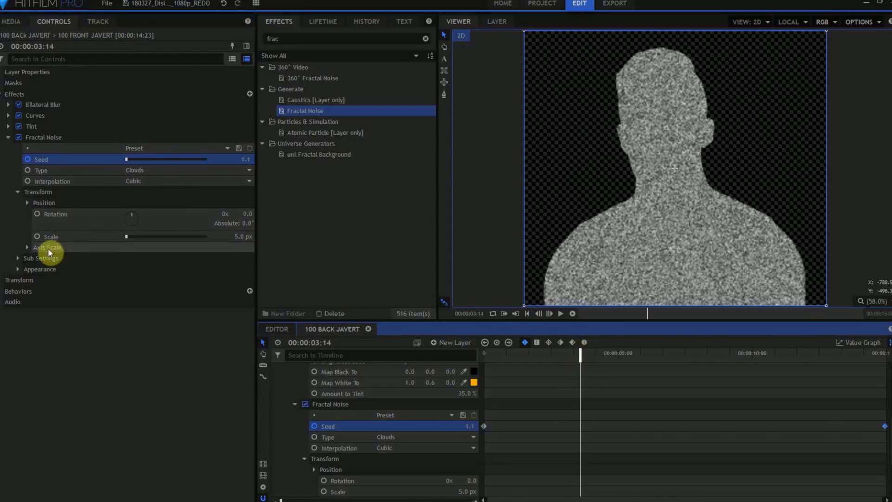
{"action": "left_click", "coordinate": [18, 268]}
{"action": "left_click", "coordinate": [171, 323]}
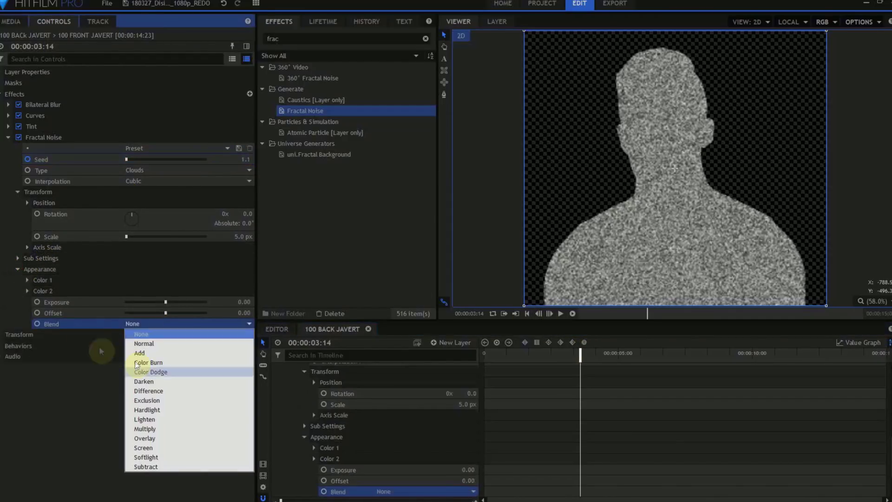
{"action": "left_click", "coordinate": [166, 458]}
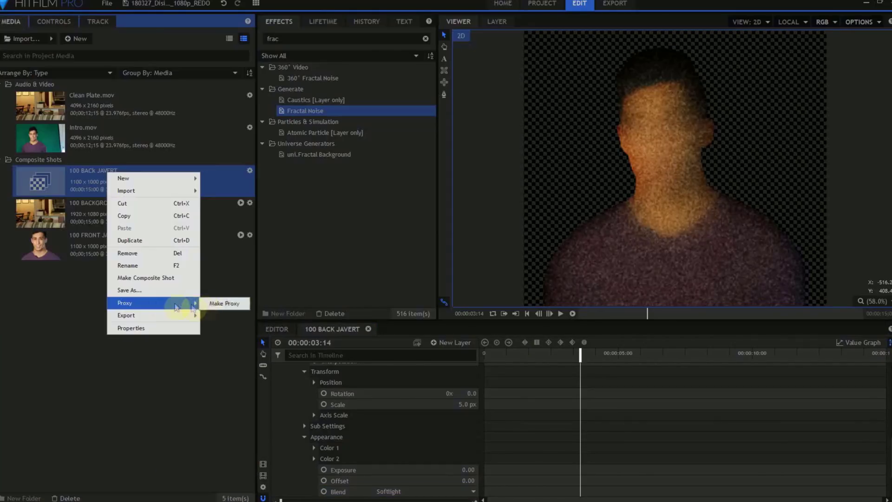
Create a new 1100x1000 composite shot named 200 Matte Wipe.
{"action": "left_click", "coordinate": [185, 338]}
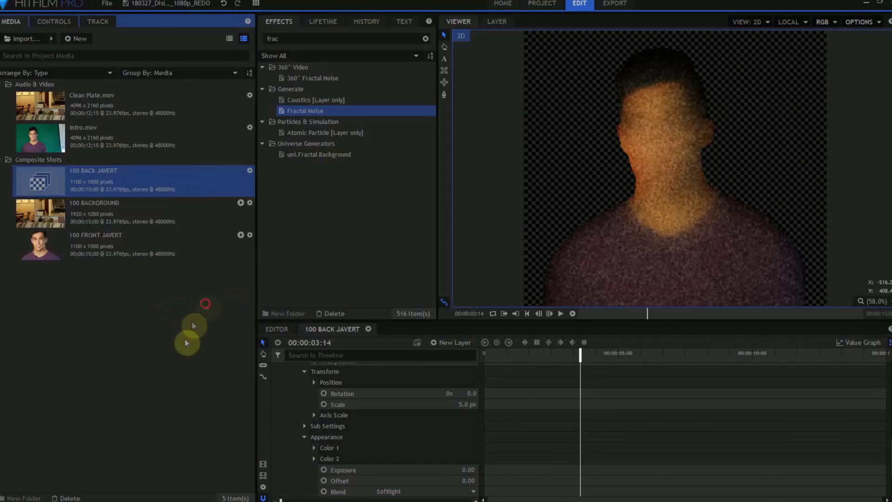
{"action": "left_click", "coordinate": [182, 347]}
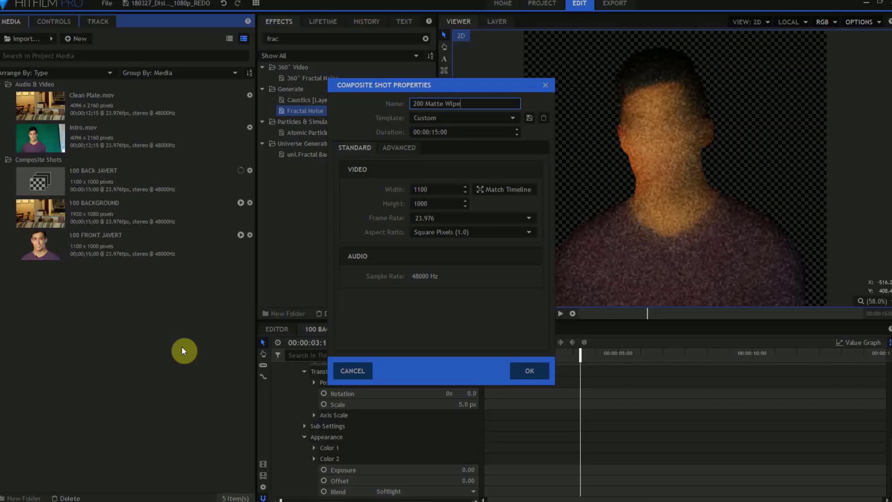
{"action": "left_click", "coordinate": [514, 370]}
Add a black plane and a white plane, then place 100 FRONT JAVERT above them.
{"action": "left_click", "coordinate": [451, 342]}
{"action": "left_click", "coordinate": [446, 371]}
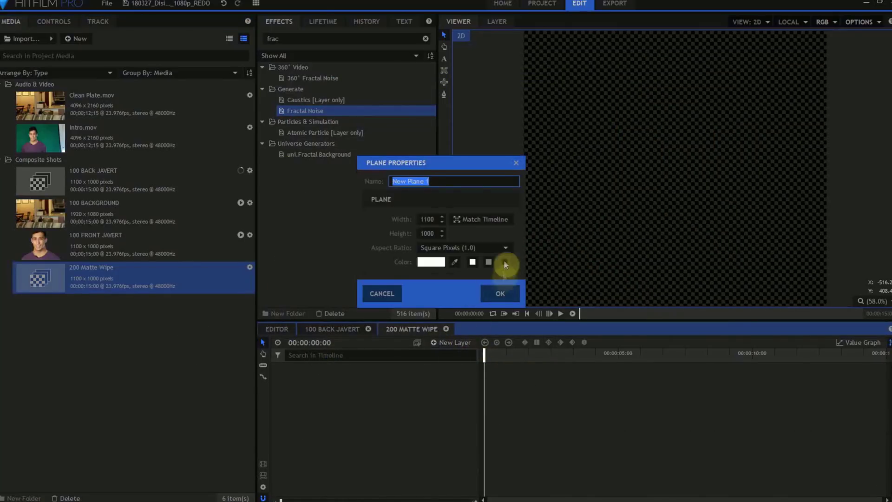
{"action": "left_click", "coordinate": [505, 264]}
{"action": "key", "text": "Return"}
{"action": "left_click", "coordinate": [450, 342]}
{"action": "left_click", "coordinate": [446, 370]}
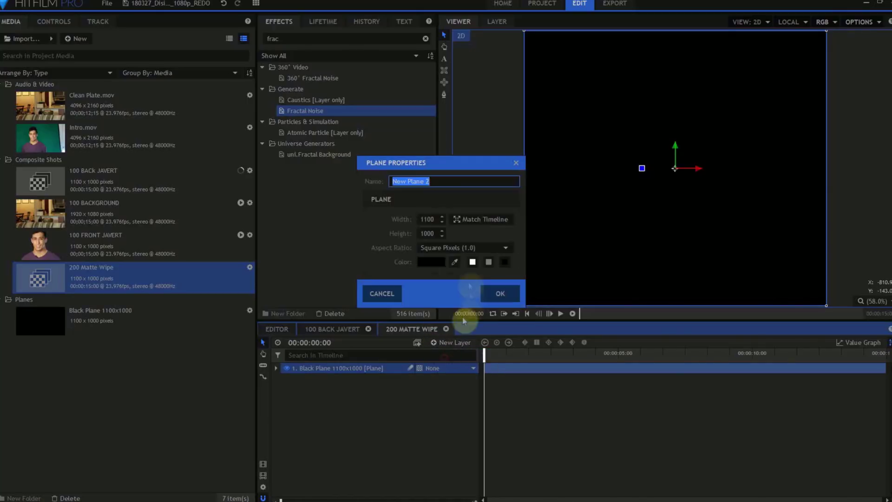
{"action": "left_click", "coordinate": [473, 262]}
{"action": "key", "text": "Return"}
{"action": "left_click", "coordinate": [123, 244]}
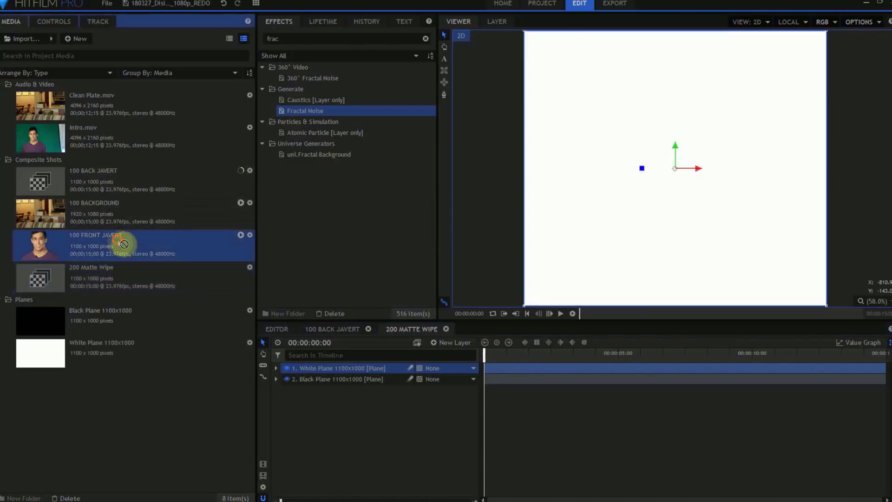
{"action": "left_click_drag", "start_coordinate": [123, 244], "coordinate": [311, 364]}
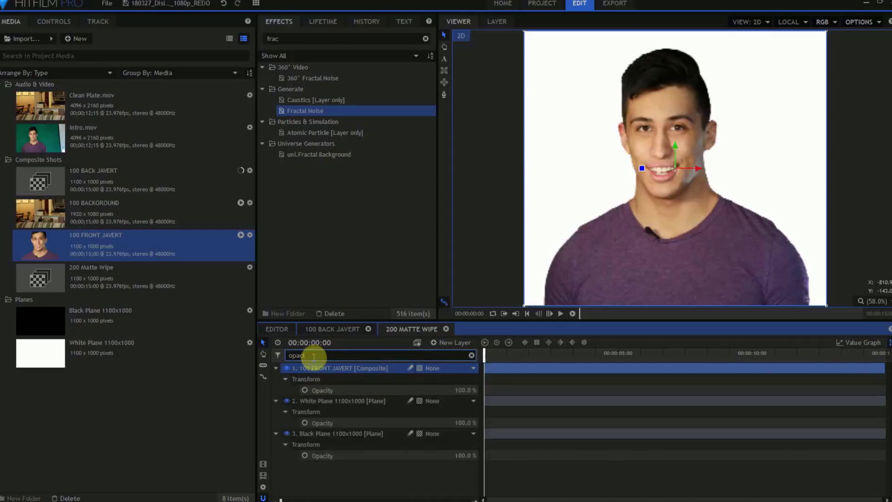
Draw a closed mask on the White Plane tracing Javert's silhouette.
{"action": "key", "text": "Return"}
{"action": "left_click", "coordinate": [471, 355]}
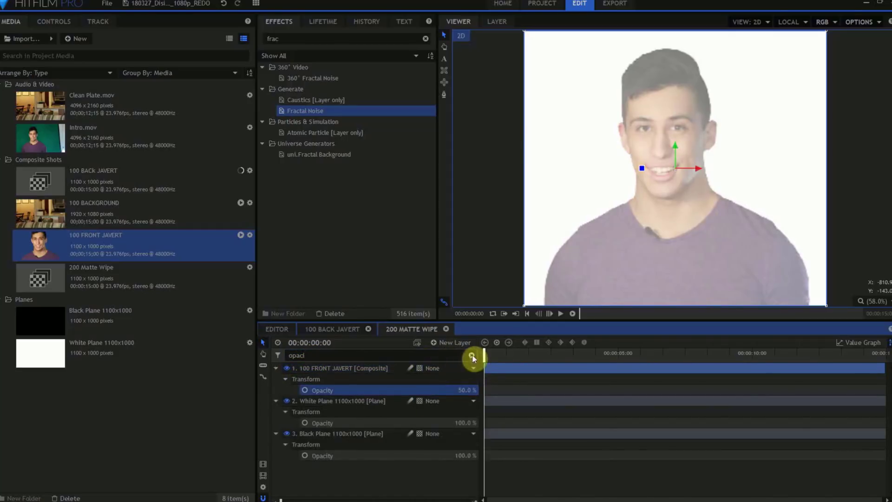
{"action": "left_click", "coordinate": [335, 378]}
{"action": "scroll", "coordinate": [606, 143], "scroll_direction": "down", "scroll_amount": 2}
{"action": "left_click", "coordinate": [566, 239]}
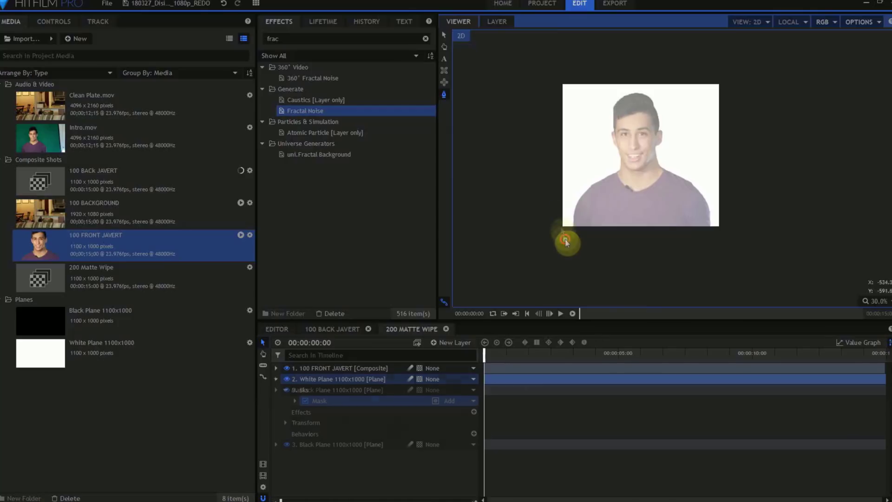
{"action": "left_click", "coordinate": [562, 201]}
{"action": "left_click", "coordinate": [605, 160]}
{"action": "left_click", "coordinate": [599, 104]}
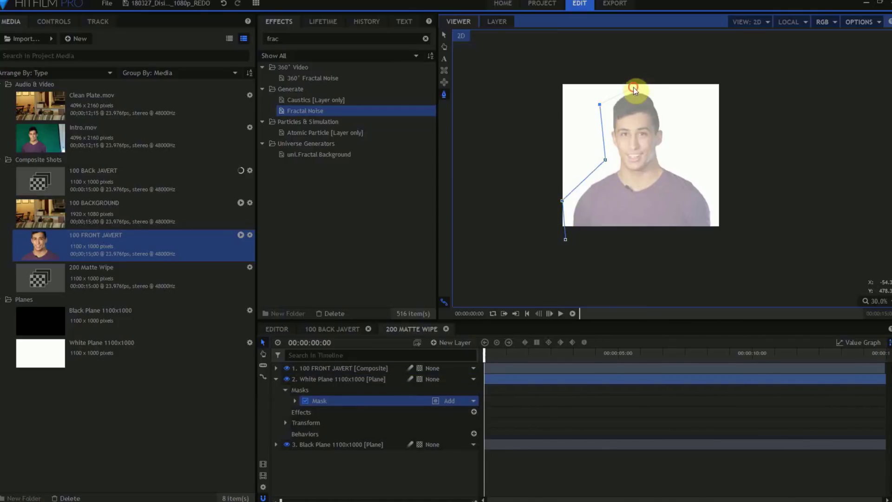
{"action": "left_click", "coordinate": [710, 183]}
{"action": "left_click", "coordinate": [718, 247]}
{"action": "left_click", "coordinate": [566, 239]}
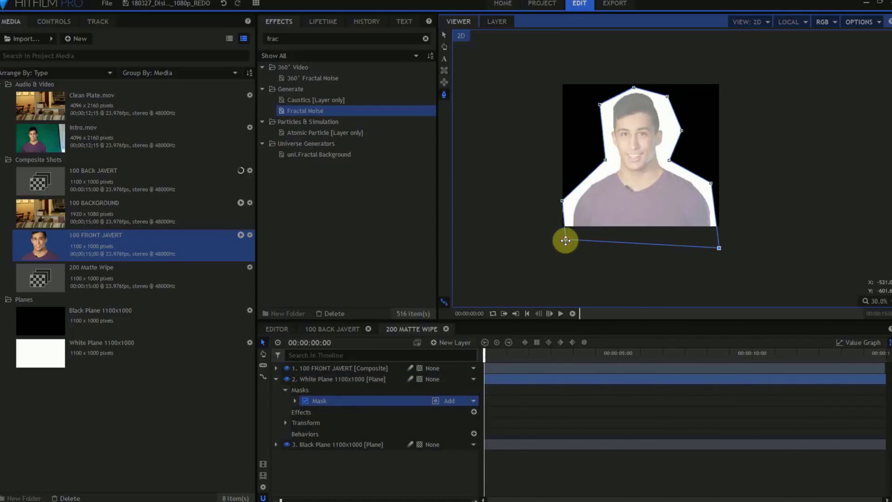
Set a mask Path keyframe at 9 seconds.
{"action": "left_click", "coordinate": [319, 342]}
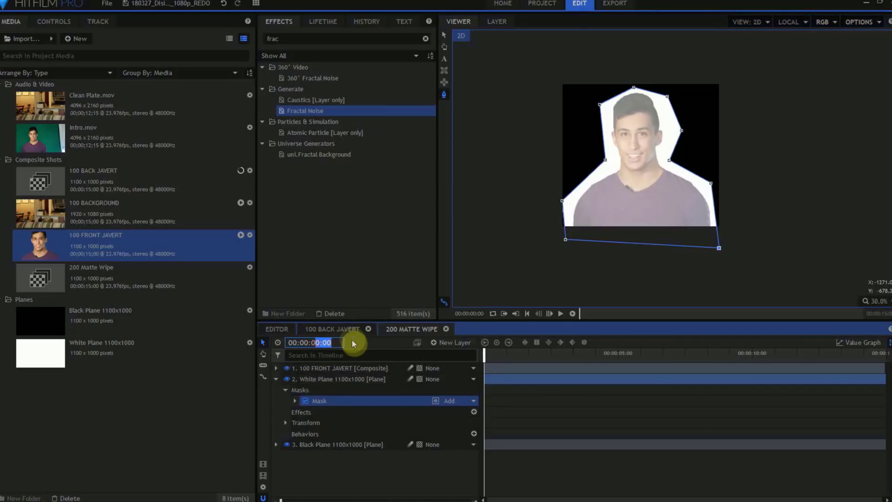
{"action": "type", "text": "900"}
{"action": "key", "text": "Return"}
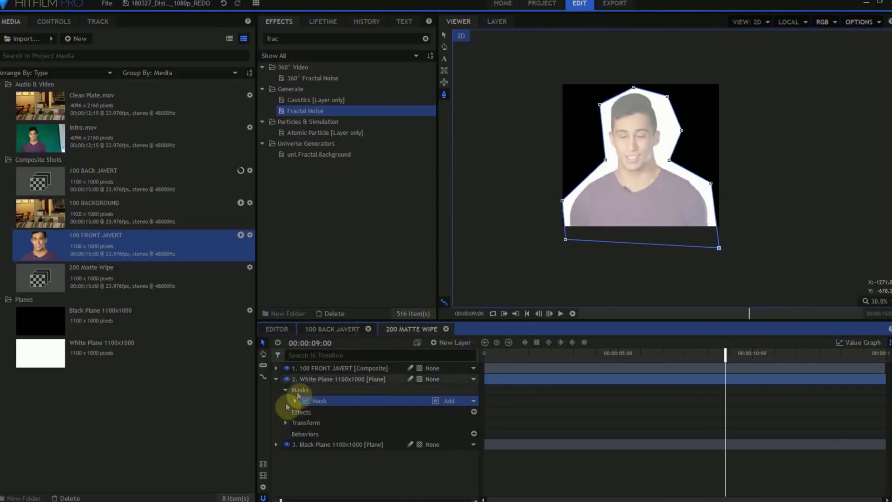
{"action": "left_click", "coordinate": [294, 400]}
{"action": "left_click", "coordinate": [304, 412]}
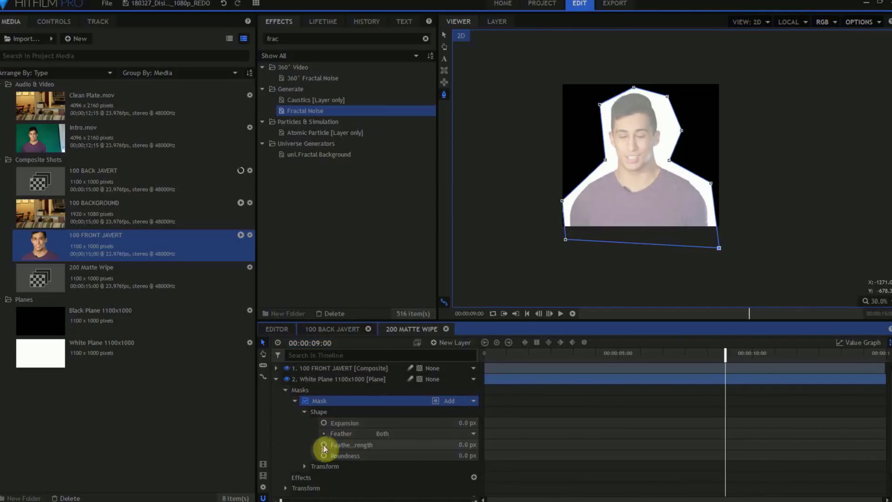
{"action": "left_click", "coordinate": [305, 412]}
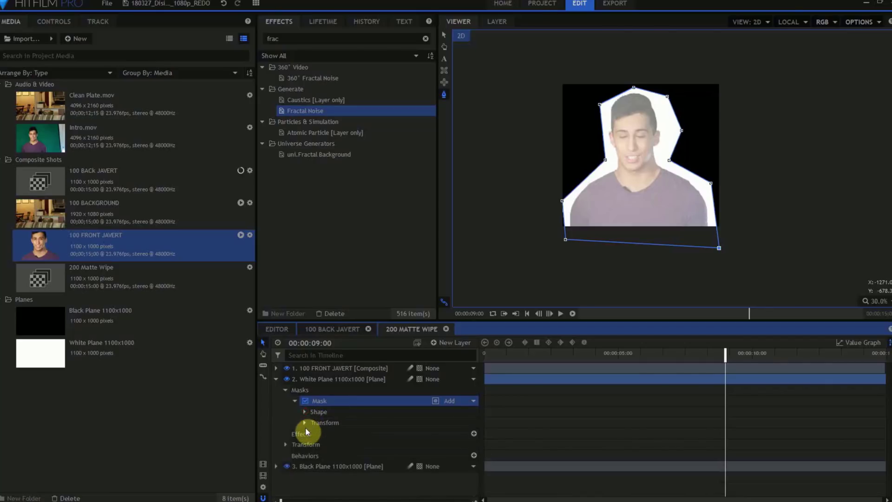
{"action": "left_click", "coordinate": [304, 422]}
{"action": "left_click", "coordinate": [324, 433]}
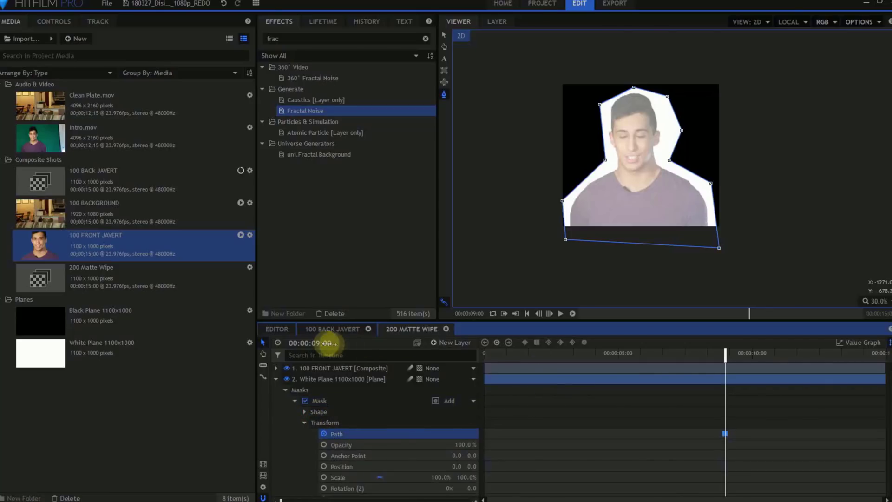
At about 10 seconds, pull the right shoulder, head-side and top-right mask points inward.
{"action": "left_click", "coordinate": [755, 353]}
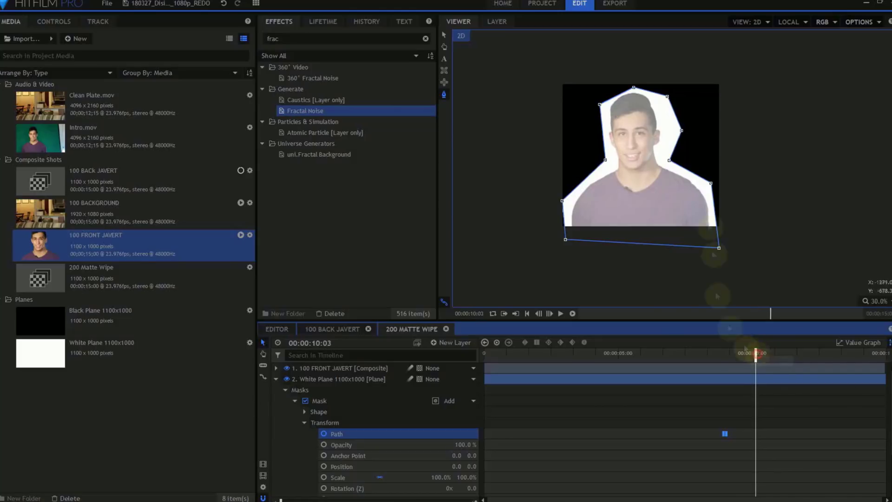
{"action": "left_click_drag", "start_coordinate": [669, 159], "coordinate": [694, 187]}
{"action": "left_click_drag", "start_coordinate": [680, 128], "coordinate": [654, 135]}
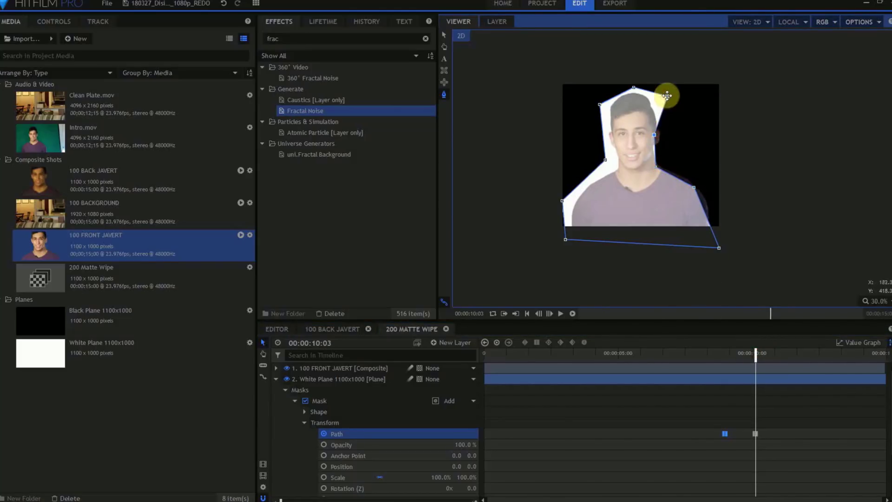
{"action": "left_click_drag", "start_coordinate": [667, 96], "coordinate": [646, 108]}
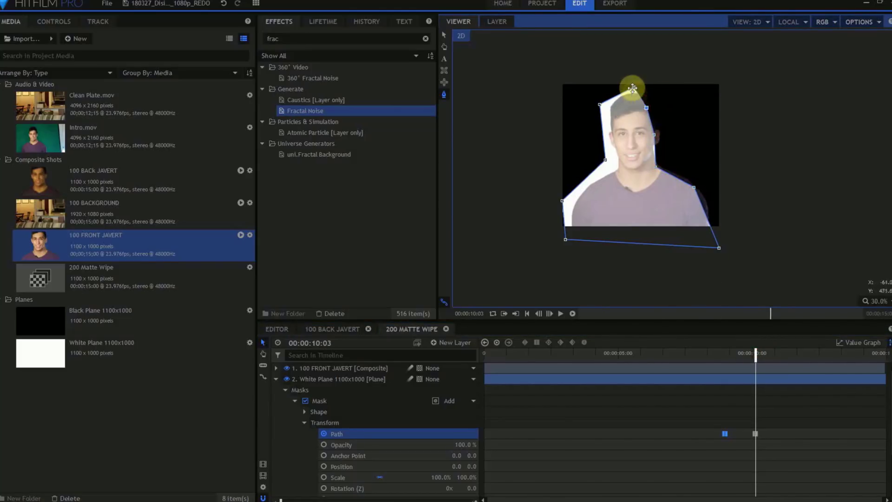
At 12 seconds, drop all mask points to the bottom edge so the matte disappears.
{"action": "left_click", "coordinate": [319, 344]}
{"action": "type", "text": "1200"}
{"action": "key", "text": "Return"}
{"action": "left_click_drag", "start_coordinate": [565, 239], "coordinate": [562, 249]}
{"action": "left_click_drag", "start_coordinate": [563, 201], "coordinate": [579, 236]}
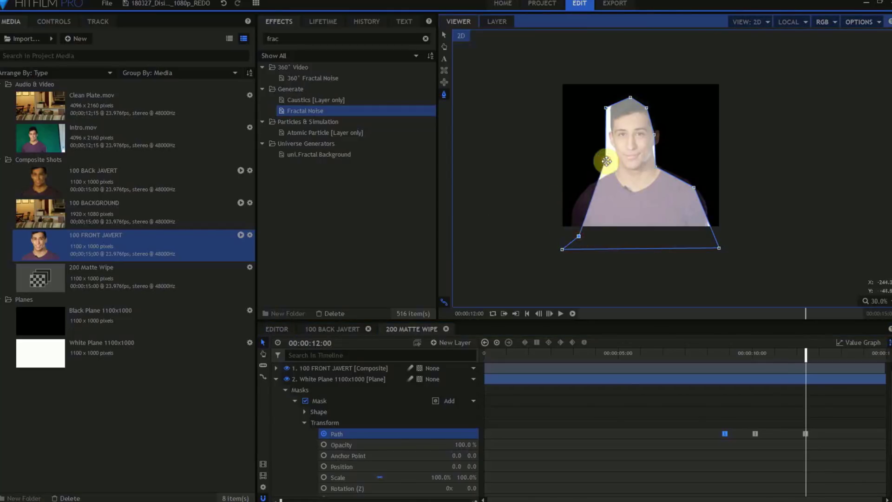
{"action": "left_click_drag", "start_coordinate": [606, 107], "coordinate": [604, 232]}
{"action": "left_click_drag", "start_coordinate": [630, 97], "coordinate": [632, 235]}
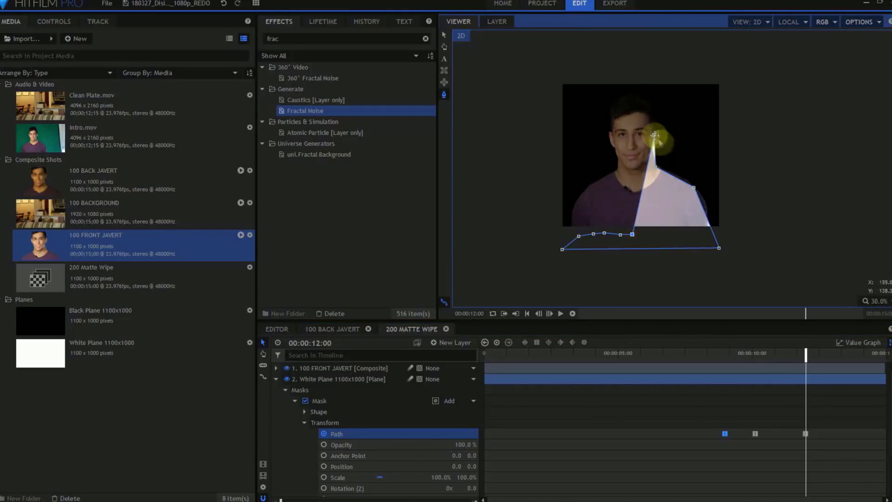
{"action": "left_click_drag", "start_coordinate": [653, 134], "coordinate": [649, 237]}
{"action": "left_click_drag", "start_coordinate": [657, 170], "coordinate": [666, 236]}
{"action": "left_click_drag", "start_coordinate": [693, 187], "coordinate": [683, 231]}
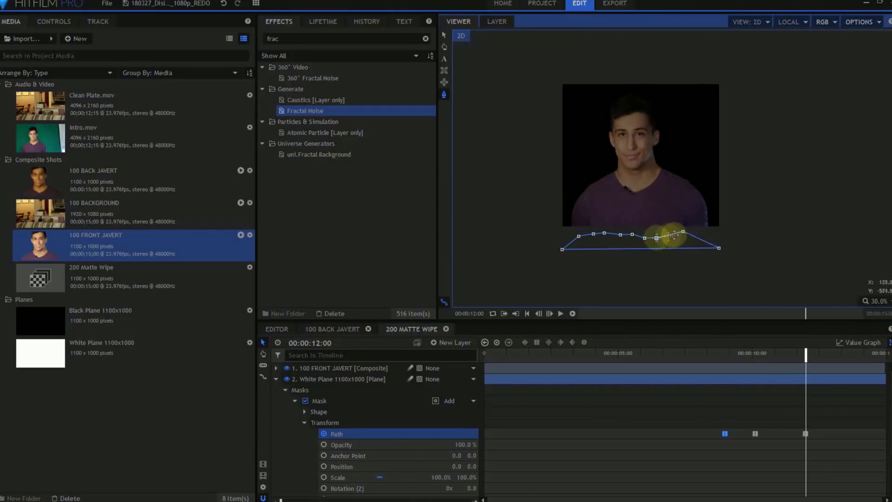
{"action": "left_click_drag", "start_coordinate": [804, 355], "coordinate": [458, 383]}
{"action": "left_click", "coordinate": [444, 342]}
Add a grade layer named Distortion and move it below 100 FRONT JAVERT.
{"action": "left_click", "coordinate": [445, 372]}
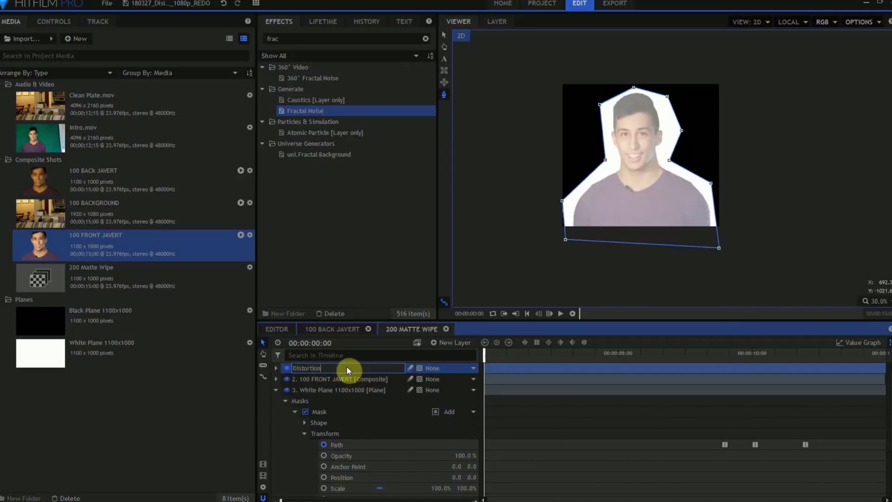
{"action": "left_click", "coordinate": [346, 366]}
{"action": "left_click", "coordinate": [275, 390]}
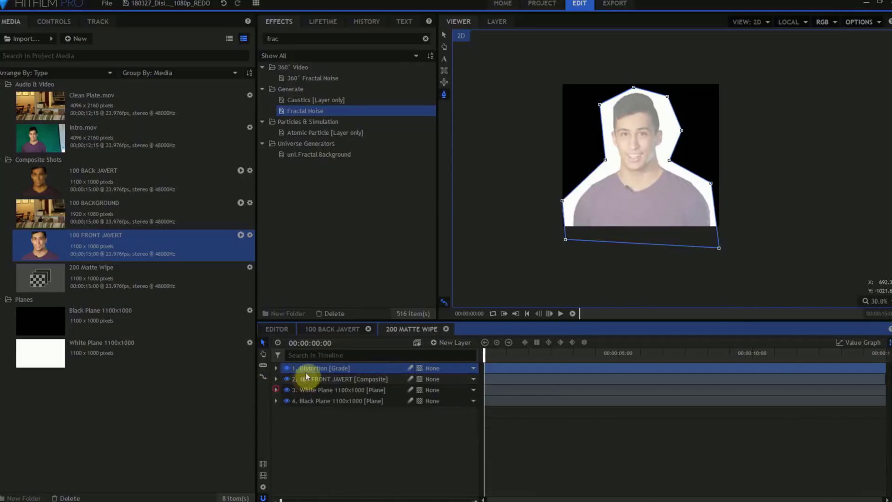
{"action": "left_click_drag", "start_coordinate": [311, 371], "coordinate": [302, 378]}
{"action": "left_click_drag", "start_coordinate": [298, 42], "coordinate": [230, 40]}
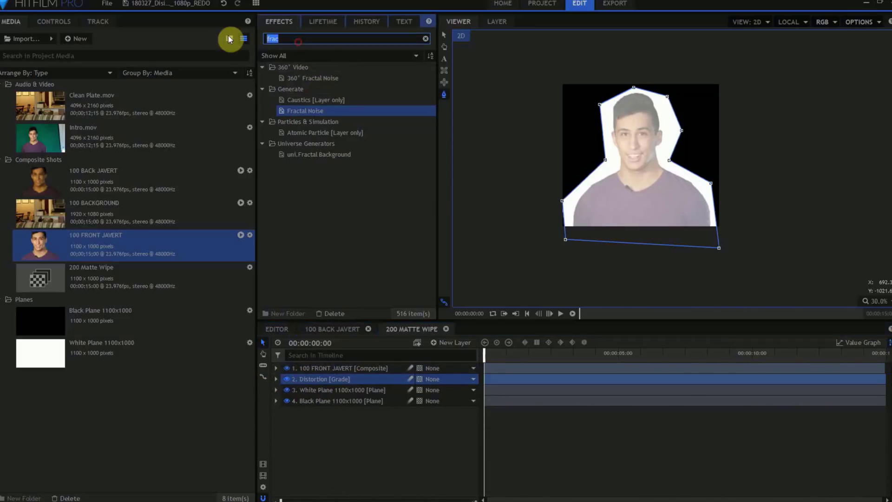
Apply Energy Distortion to the Distortion layer.
{"action": "type", "text": "energy"}
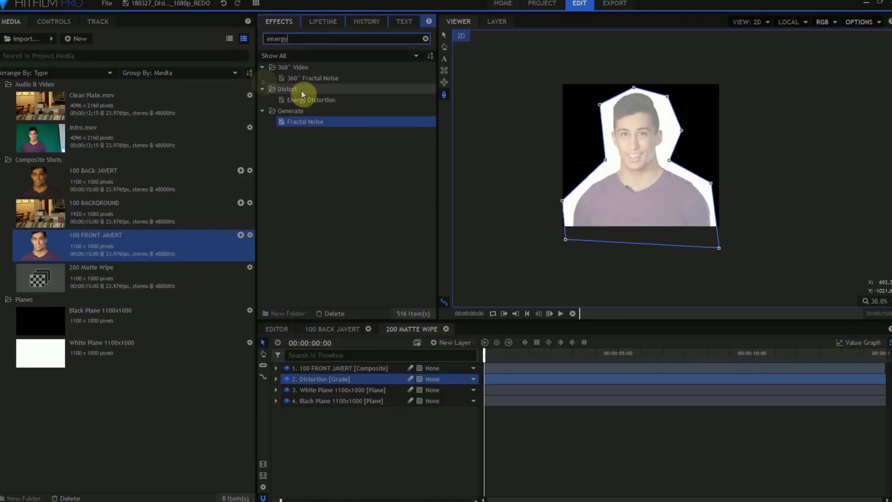
{"action": "left_click_drag", "start_coordinate": [308, 100], "coordinate": [321, 367]}
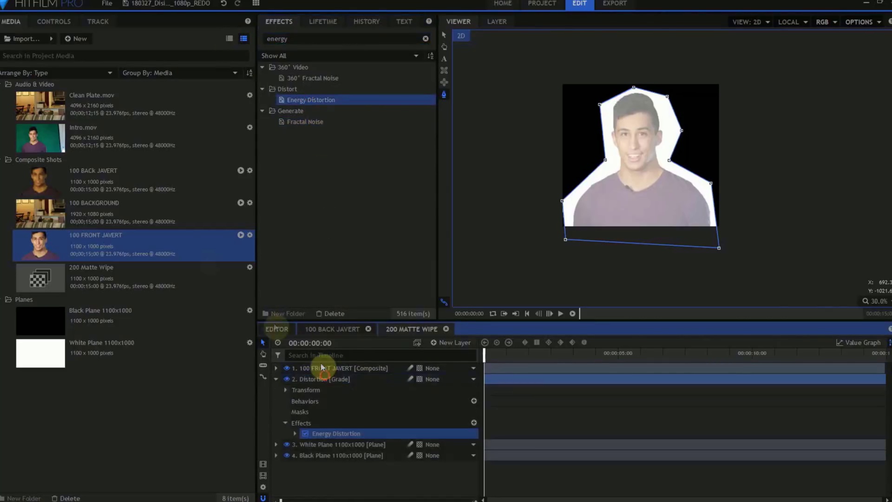
{"action": "left_click", "coordinate": [54, 21]}
Set Energy Distortion to 134 px distortion with Diffusion Bias 0.
{"action": "left_click", "coordinate": [9, 127]}
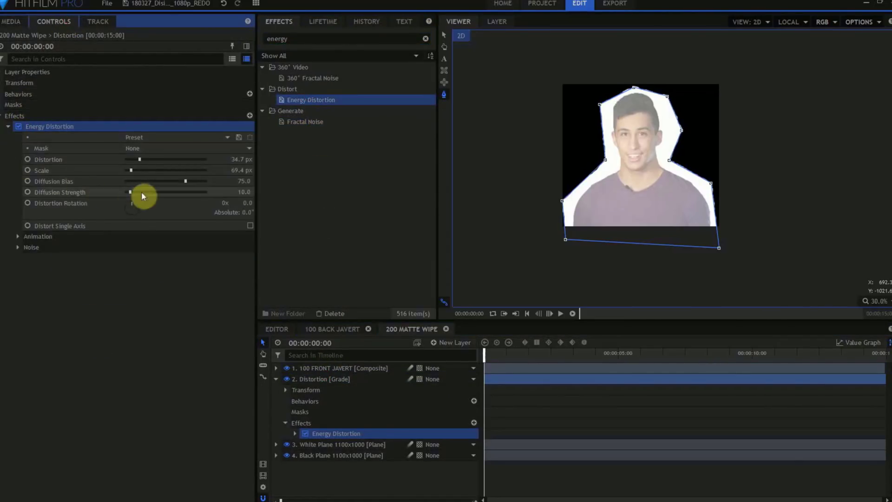
{"action": "left_click_drag", "start_coordinate": [138, 159], "coordinate": [150, 162]}
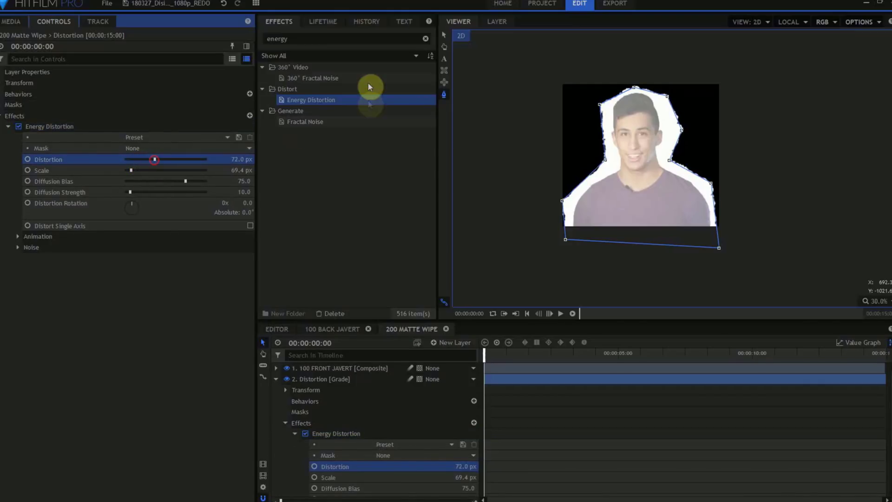
{"action": "left_click", "coordinate": [455, 35]}
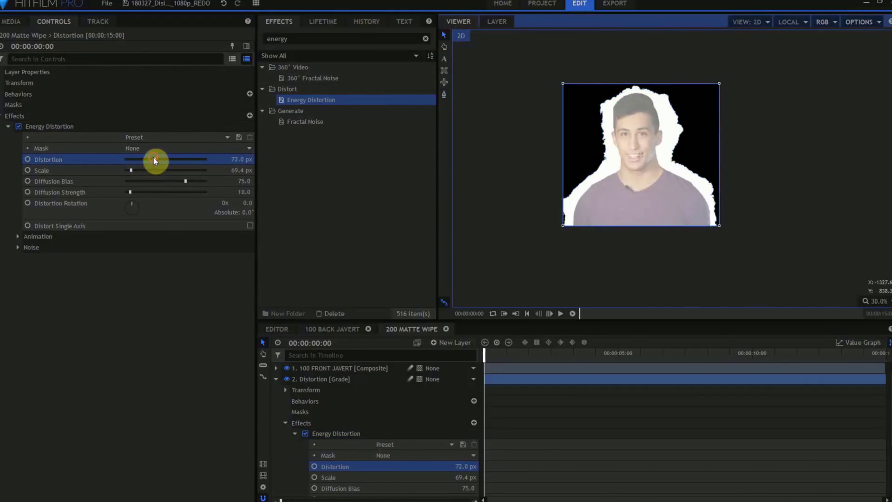
{"action": "left_click_drag", "start_coordinate": [154, 160], "coordinate": [111, 185]}
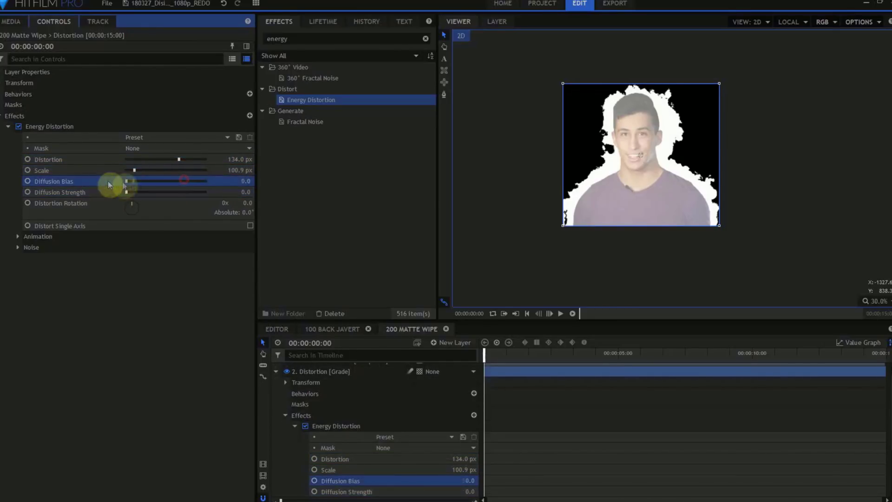
Set Wind Direction 90, Wind Speed 25 and Noise Speed 0.25.
{"action": "left_click", "coordinate": [18, 236]}
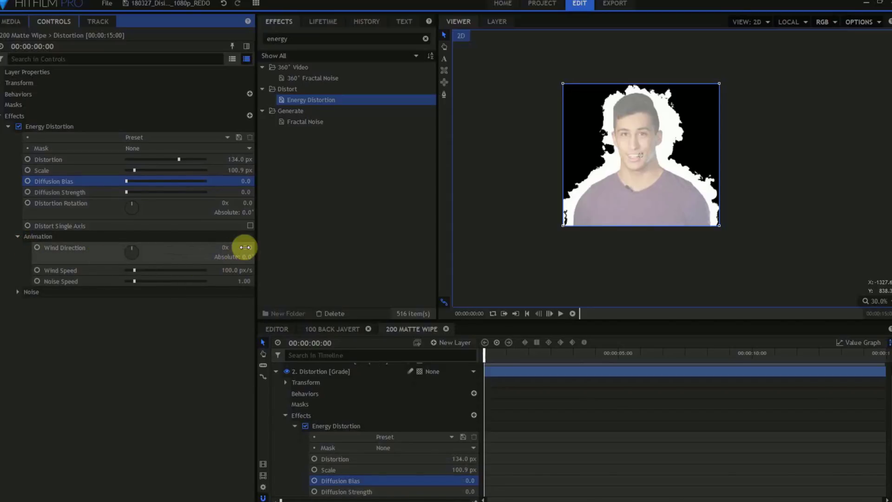
{"action": "type", "text": "90"}
{"action": "key", "text": "Return"}
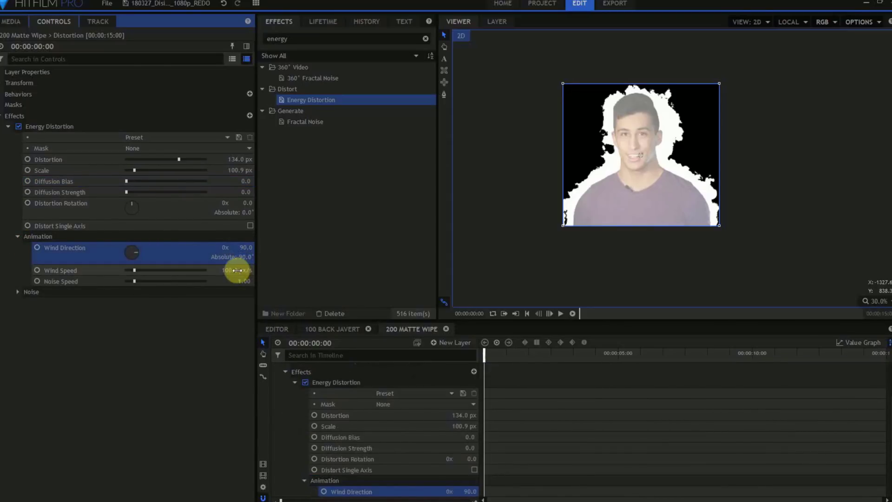
{"action": "type", "text": "25"}
{"action": "key", "text": "Return"}
{"action": "left_click", "coordinate": [241, 281]}
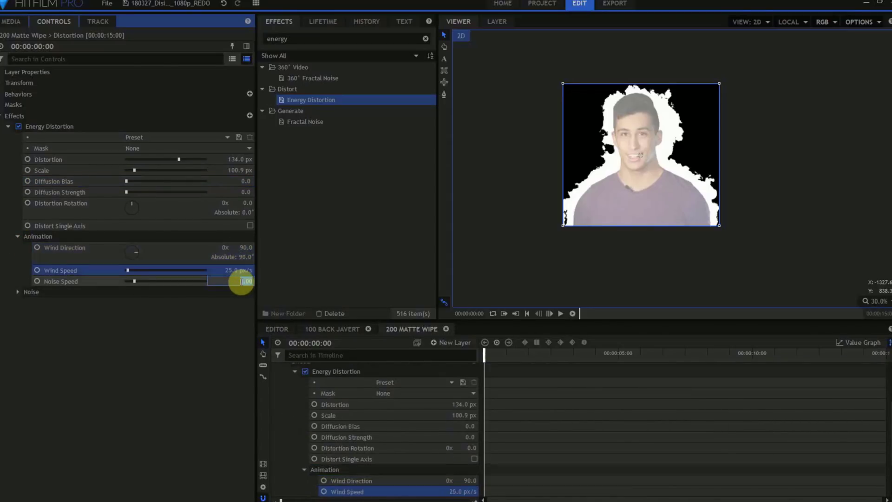
{"action": "type", "text": "0.25"}
{"action": "key", "text": "Return"}
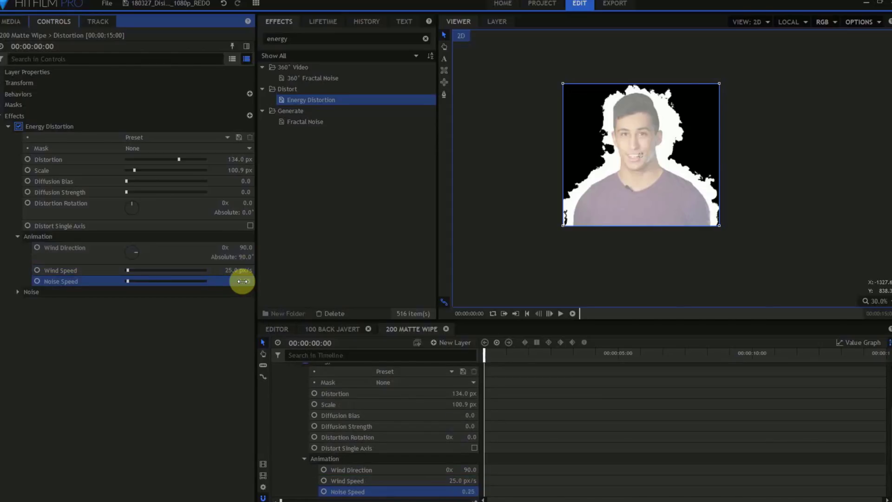
{"action": "left_click", "coordinate": [560, 360]}
Give the mask 30 px roundness at the 9 s keyframe and hide 100 FRONT JAVERT.
{"action": "left_click_drag", "start_coordinate": [560, 360], "coordinate": [483, 360]}
{"action": "scroll", "coordinate": [279, 388], "scroll_direction": "up", "scroll_amount": 5}
{"action": "left_click", "coordinate": [279, 390]}
{"action": "scroll", "coordinate": [380, 441], "scroll_direction": "down", "scroll_amount": 3}
{"action": "left_click", "coordinate": [724, 385]}
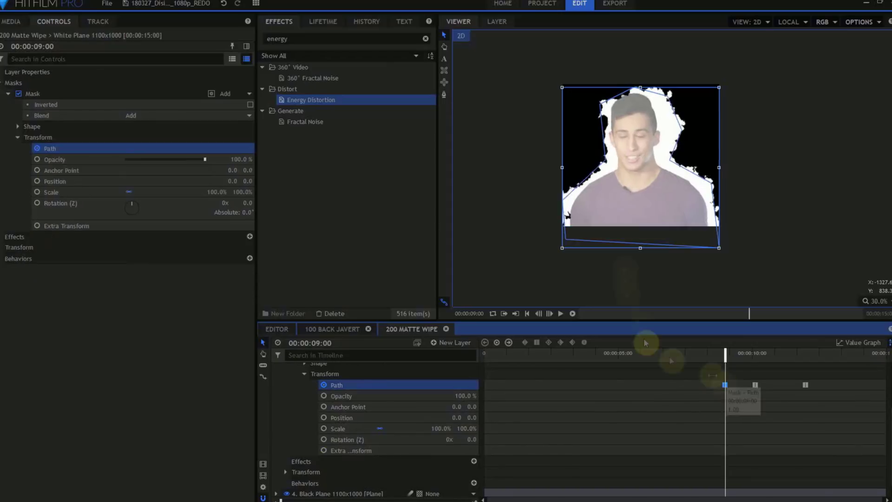
{"action": "left_click", "coordinate": [595, 101]}
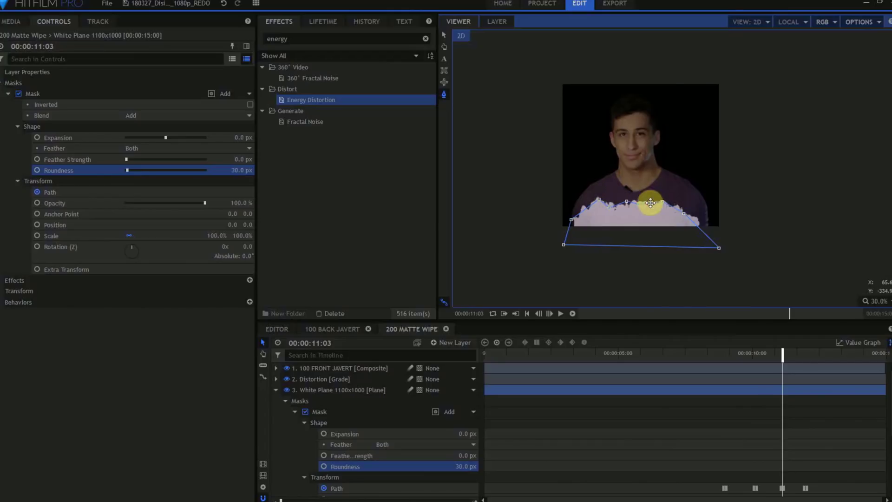
{"action": "left_click_drag", "start_coordinate": [785, 356], "coordinate": [711, 375]}
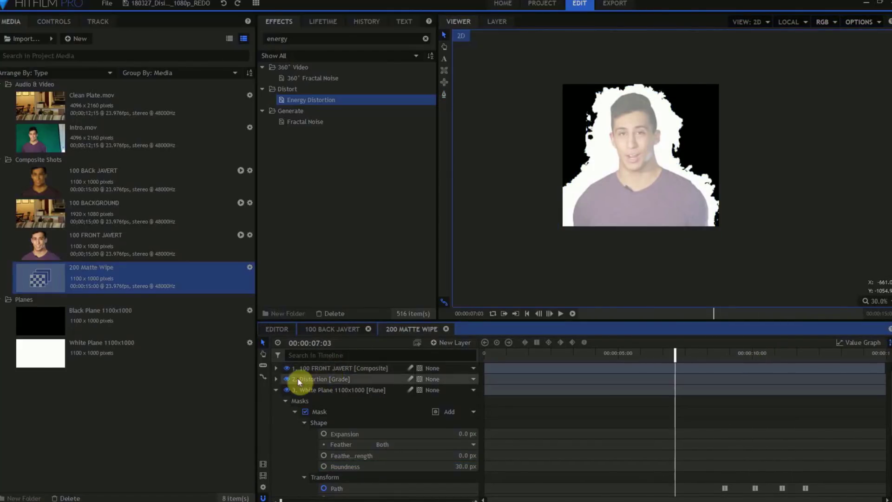
{"action": "left_click", "coordinate": [286, 367]}
Begin a new 1100x1000 composite shot named 200 Edge Wipe.
{"action": "left_click", "coordinate": [197, 392]}
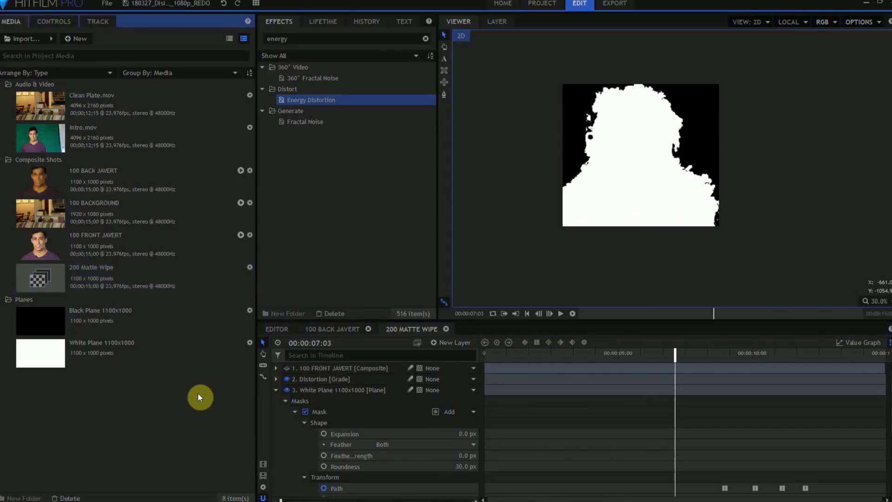
{"action": "key", "text": "ctrl+shift+n"}
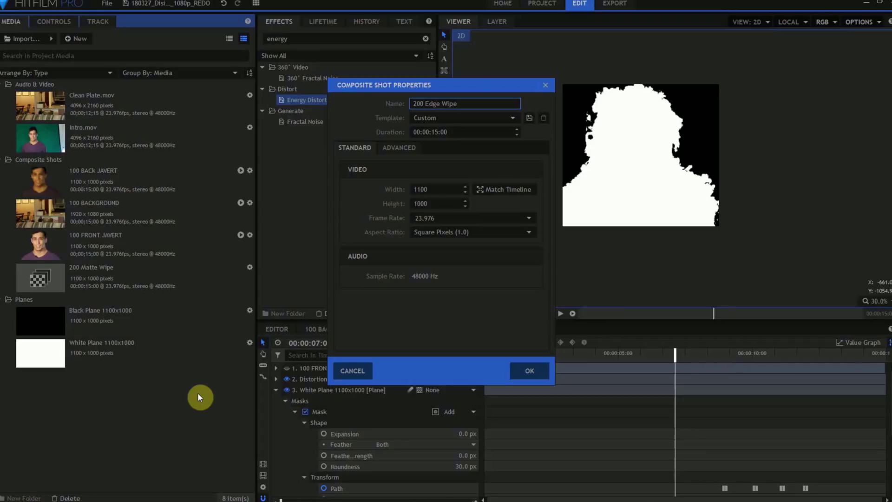
Add 200 Matte Wipe to the 200 Edge Wipe shot and duplicate it, offset two frames.
{"action": "left_click", "coordinate": [511, 370]}
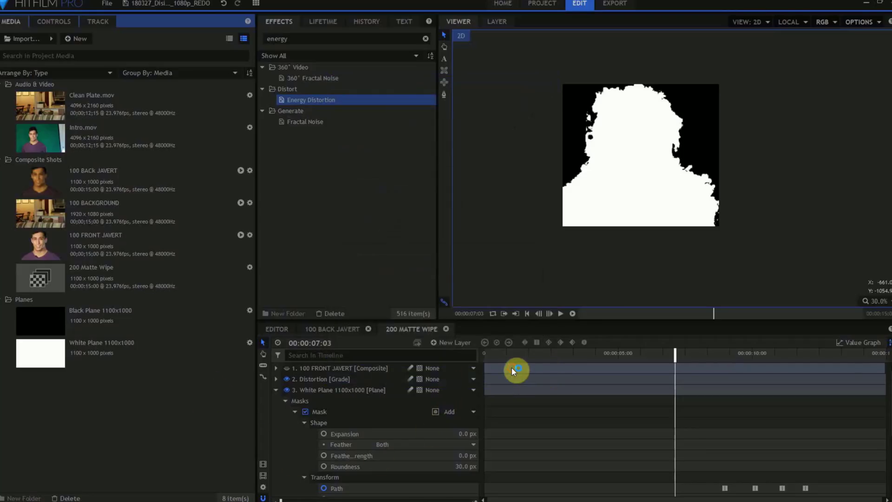
{"action": "left_click_drag", "start_coordinate": [140, 306], "coordinate": [319, 374]}
{"action": "key", "text": "ctrl+d"}
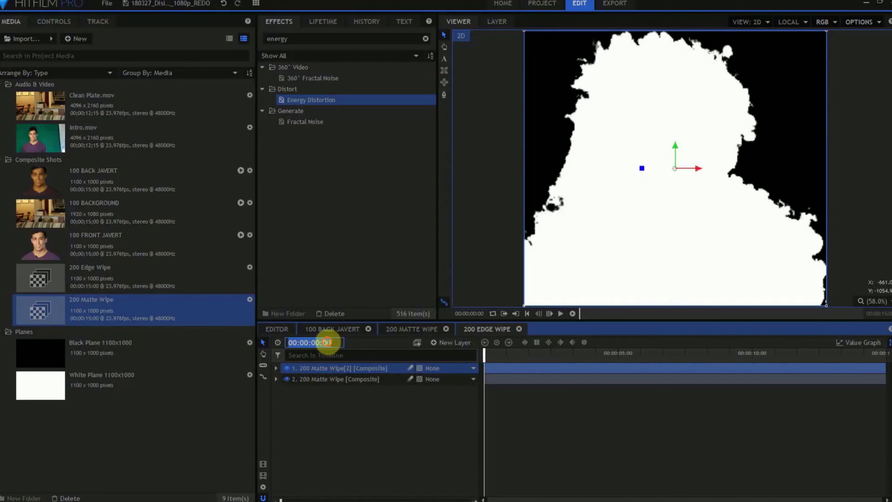
{"action": "left_click_drag", "start_coordinate": [486, 360], "coordinate": [490, 360]}
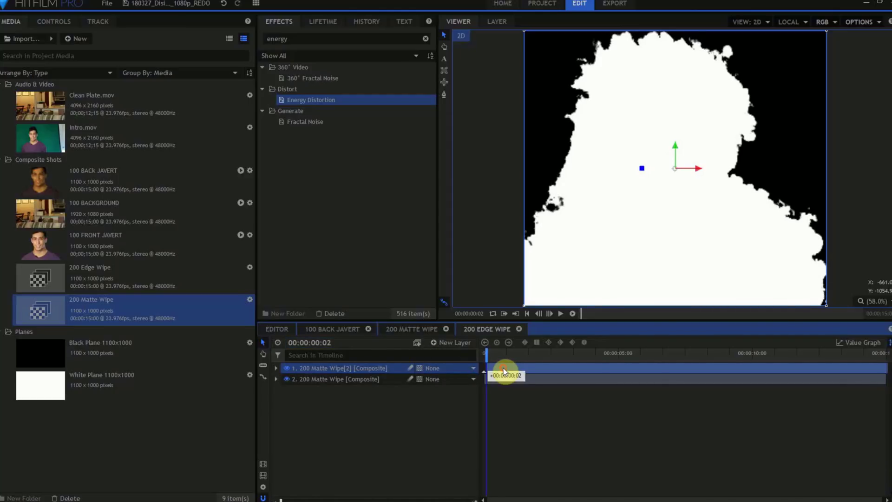
Set the duplicate's blend mode to Difference so only a thin edge remains.
{"action": "left_click", "coordinate": [46, 23]}
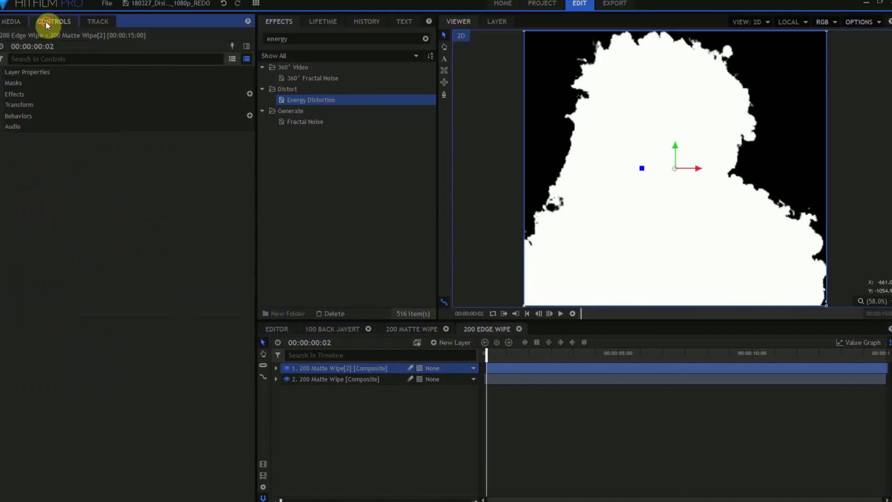
{"action": "left_click", "coordinate": [1, 73]}
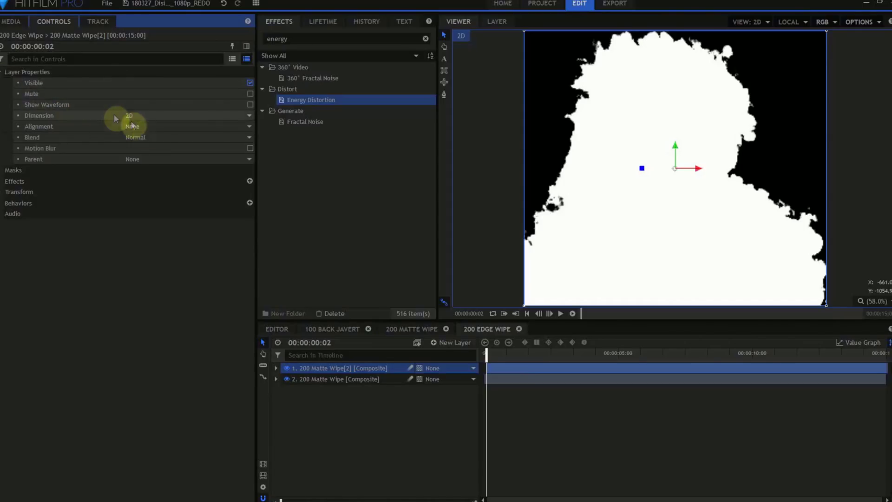
{"action": "left_click", "coordinate": [156, 138]}
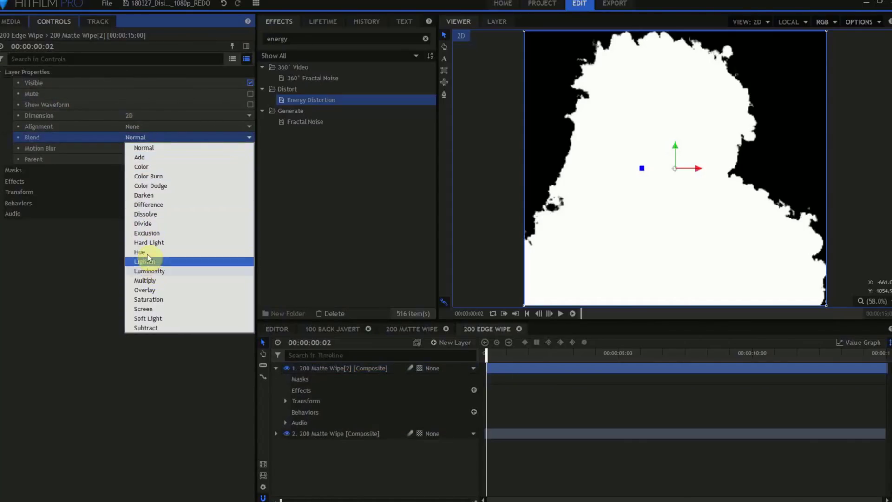
{"action": "left_click", "coordinate": [146, 205]}
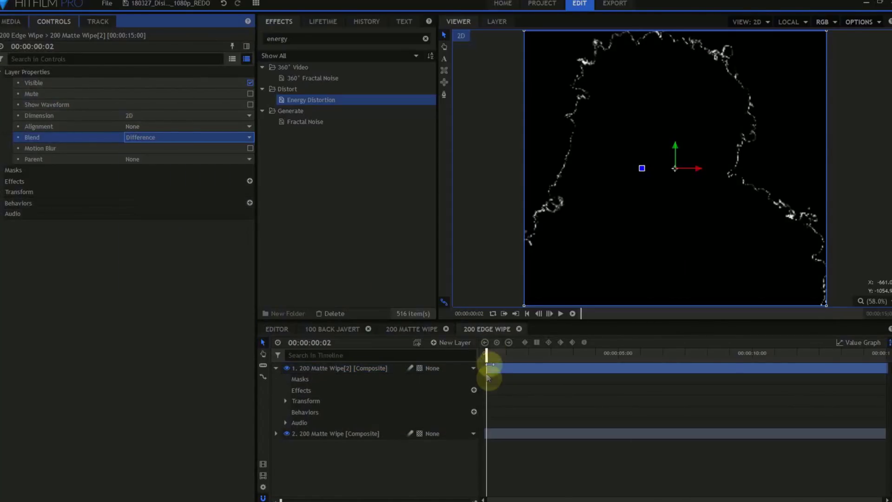
{"action": "left_click_drag", "start_coordinate": [487, 358], "coordinate": [414, 398]}
{"action": "key", "text": "ctrl+shift+n"}
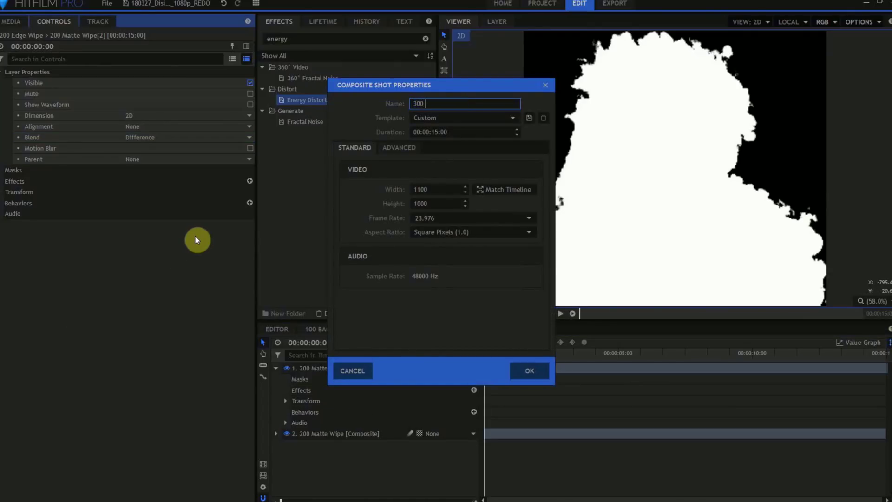
Name the shot 300 Front Javert Wipe, stack 100 FRONT JAVERT over 200 Matte Wipe, and apply Set Matte.
{"action": "type", "text": "300 Front Javert Wipe"}
{"action": "key", "text": "Return"}
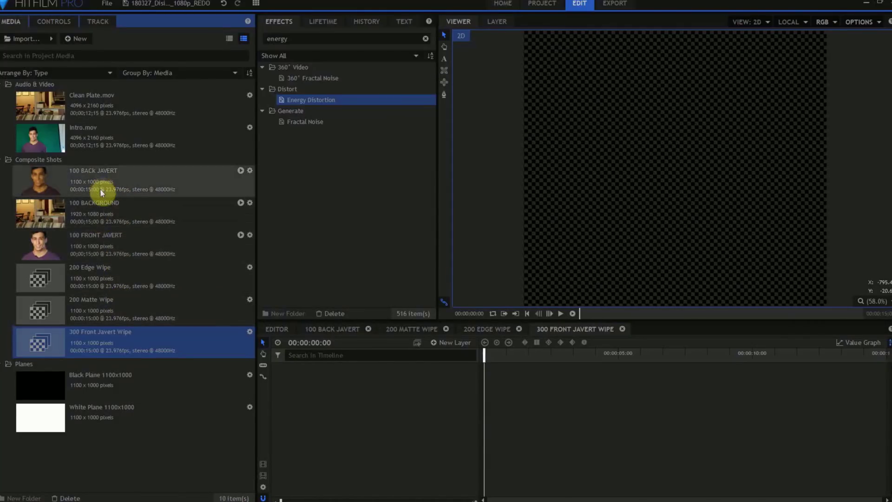
{"action": "left_click_drag", "start_coordinate": [107, 233], "coordinate": [300, 373]}
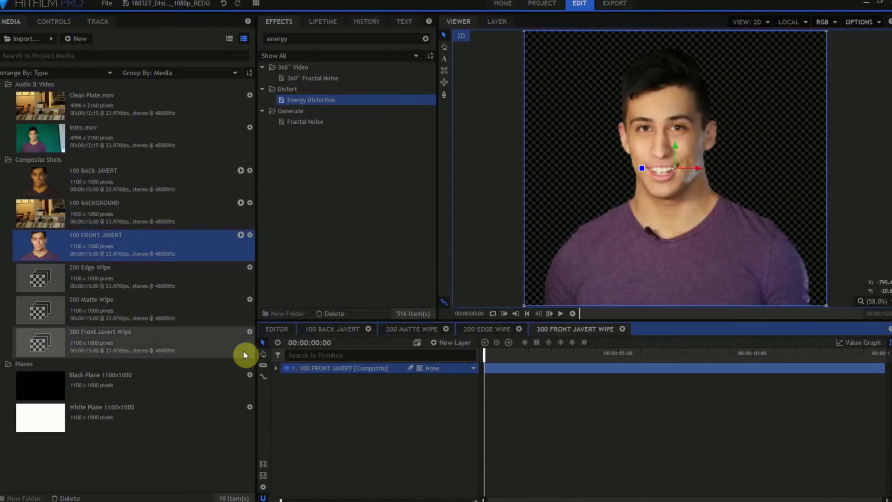
{"action": "left_click_drag", "start_coordinate": [123, 298], "coordinate": [292, 382]}
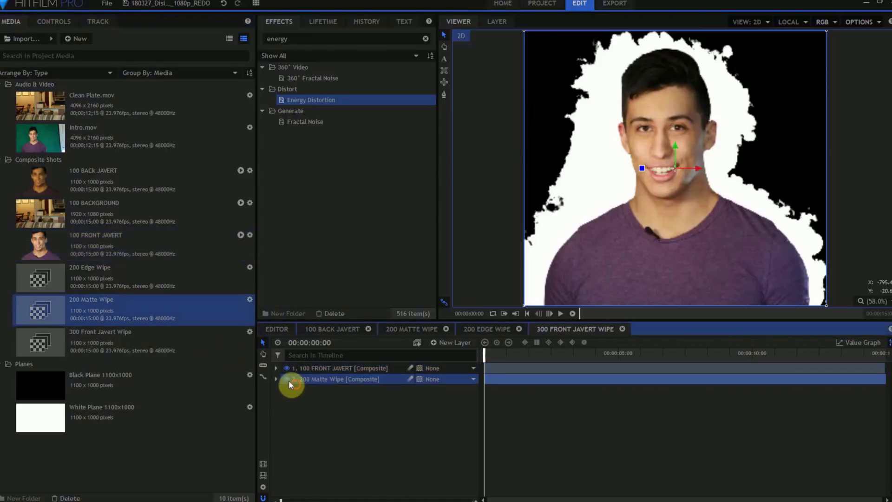
{"action": "double_click", "coordinate": [271, 41]}
{"action": "type", "text": "Set Matt"}
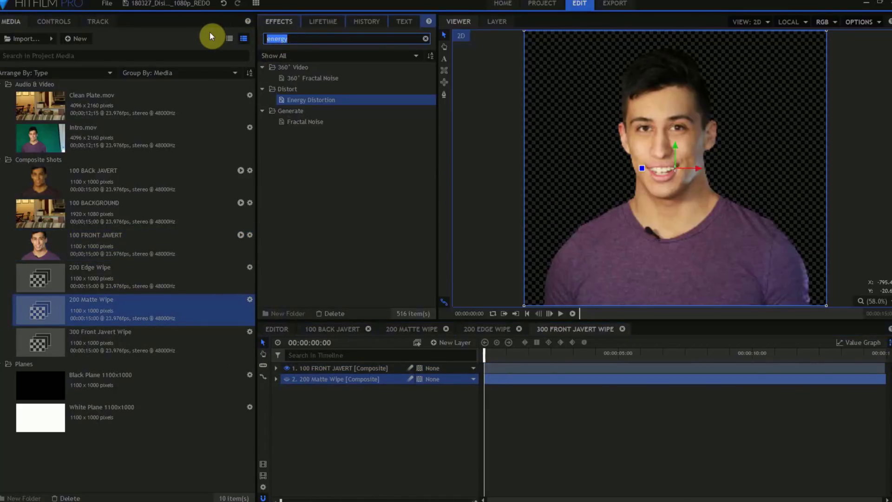
{"action": "type", "text": "e"}
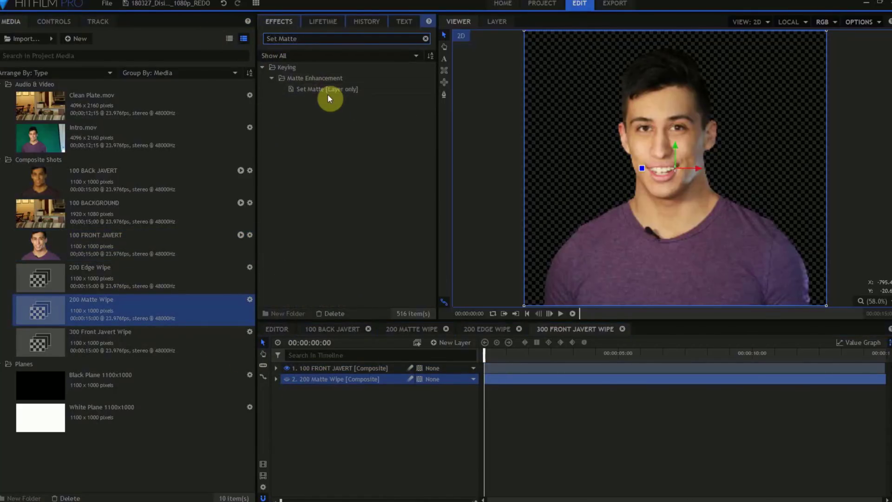
{"action": "left_click_drag", "start_coordinate": [325, 90], "coordinate": [350, 369]}
Set the Set Matte source to 200 Matte Wipe with Luminance, Subtract and Invert, then preview the wipe.
{"action": "left_click", "coordinate": [55, 22]}
{"action": "left_click", "coordinate": [8, 105]}
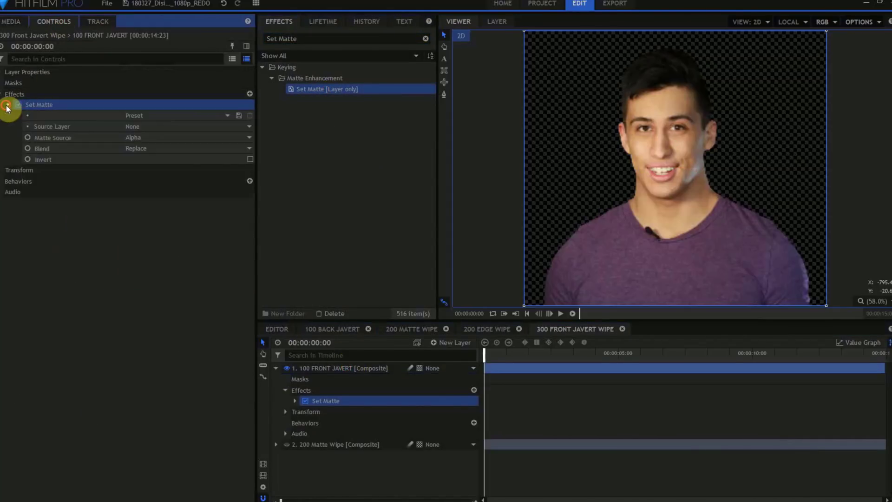
{"action": "left_click", "coordinate": [148, 127]}
{"action": "left_click", "coordinate": [159, 147]}
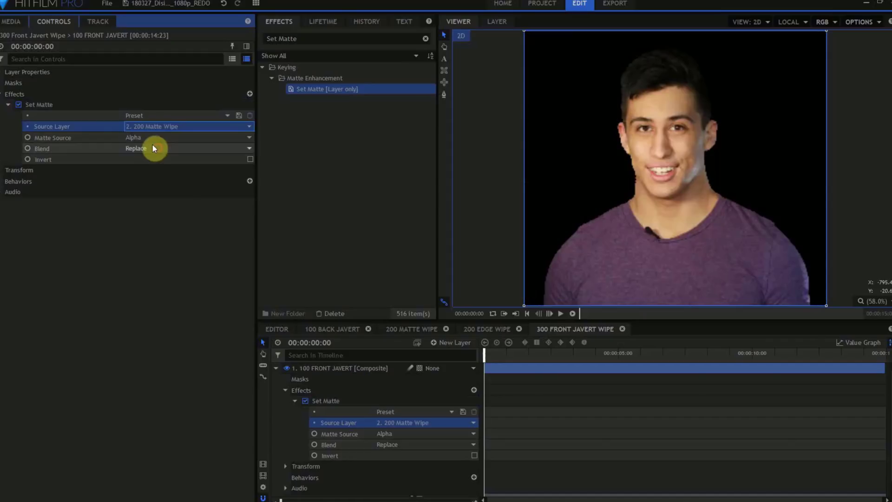
{"action": "left_click", "coordinate": [148, 136]}
{"action": "left_click", "coordinate": [156, 185]}
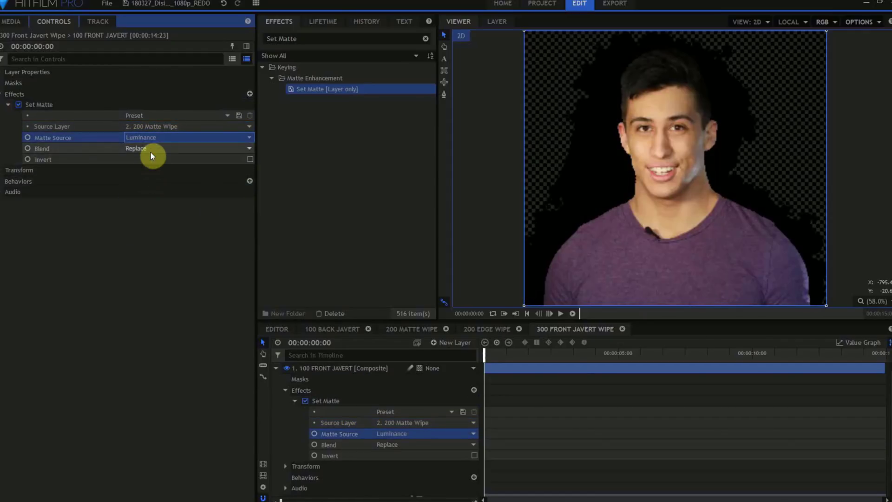
{"action": "left_click", "coordinate": [149, 148]}
{"action": "left_click", "coordinate": [150, 168]}
{"action": "left_click", "coordinate": [250, 159]}
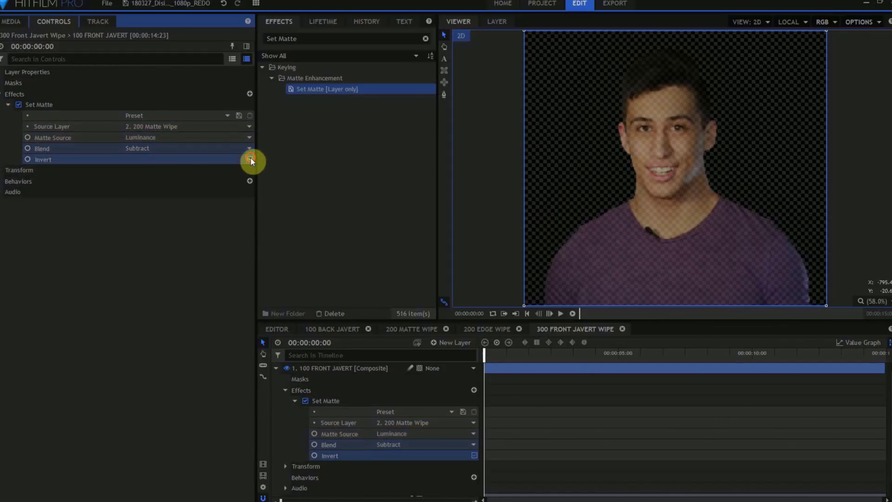
{"action": "left_click_drag", "start_coordinate": [485, 352], "coordinate": [850, 368]}
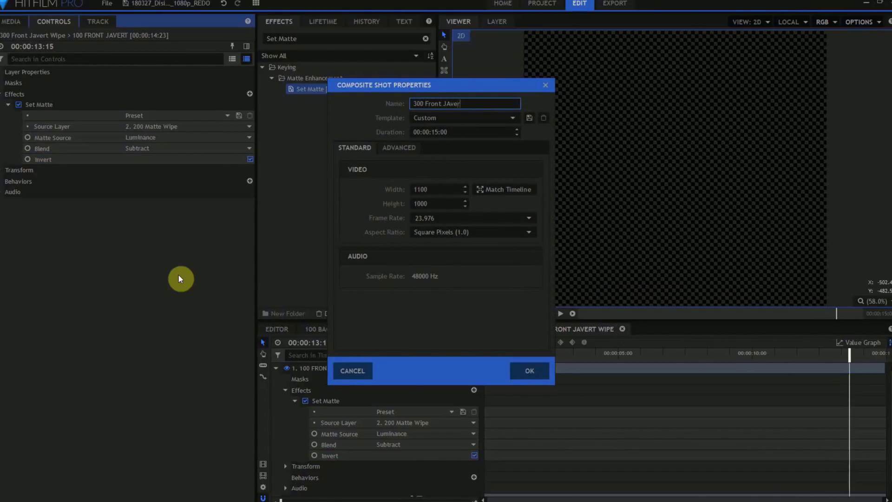
Confirm the 300 Front Javert Edge shot, add 100 FRONT JAVERT and a hidden 200 Edge Wipe, and apply Set Matte.
{"action": "key", "text": "Return"}
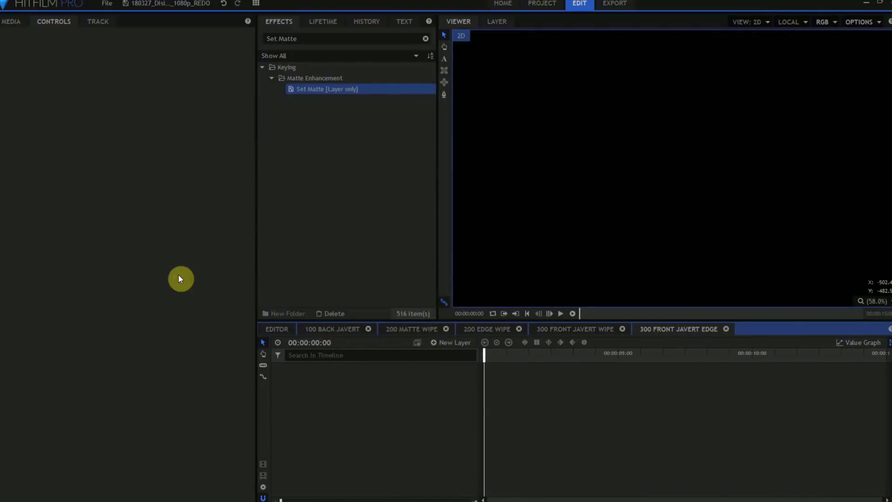
{"action": "left_click", "coordinate": [12, 21]}
{"action": "left_click_drag", "start_coordinate": [101, 222], "coordinate": [297, 369]}
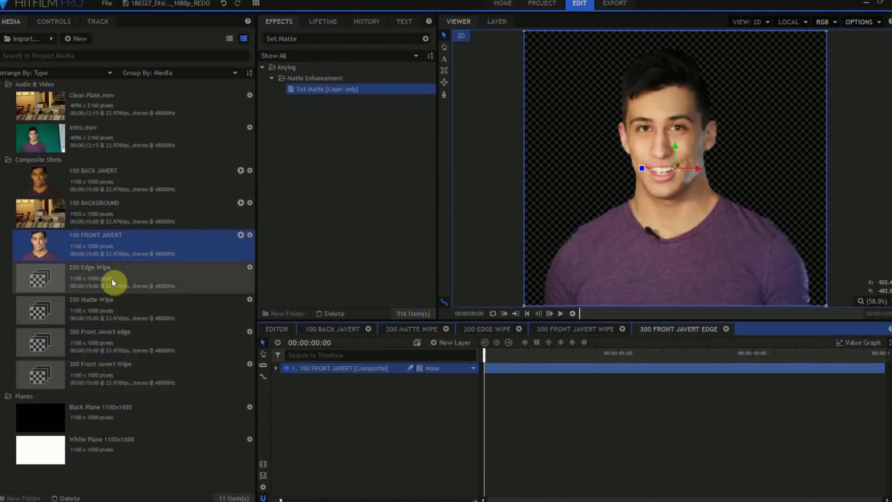
{"action": "left_click_drag", "start_coordinate": [112, 278], "coordinate": [307, 382]}
{"action": "left_click_drag", "start_coordinate": [308, 88], "coordinate": [321, 369]}
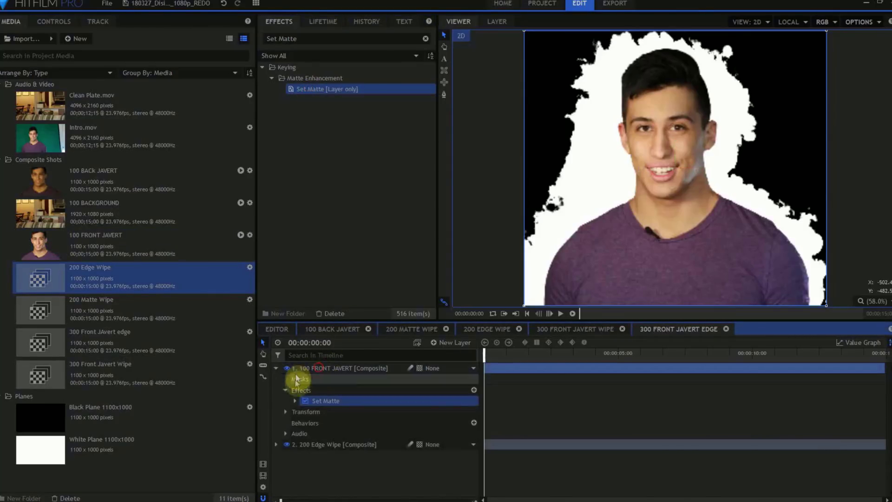
{"action": "left_click", "coordinate": [285, 444]}
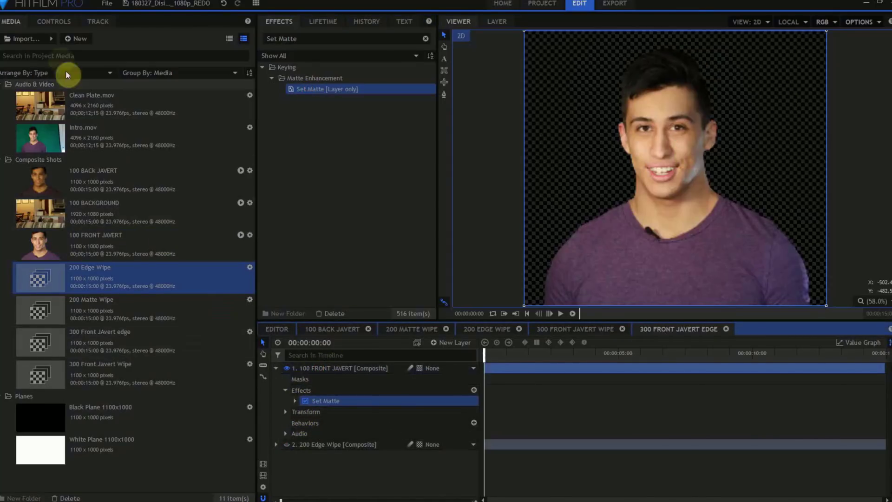
Set the Set Matte source to 200 Edge Wipe with Luminance, Subtract and Invert.
{"action": "left_click", "coordinate": [52, 22]}
{"action": "left_click", "coordinate": [8, 104]}
{"action": "left_click", "coordinate": [70, 124]}
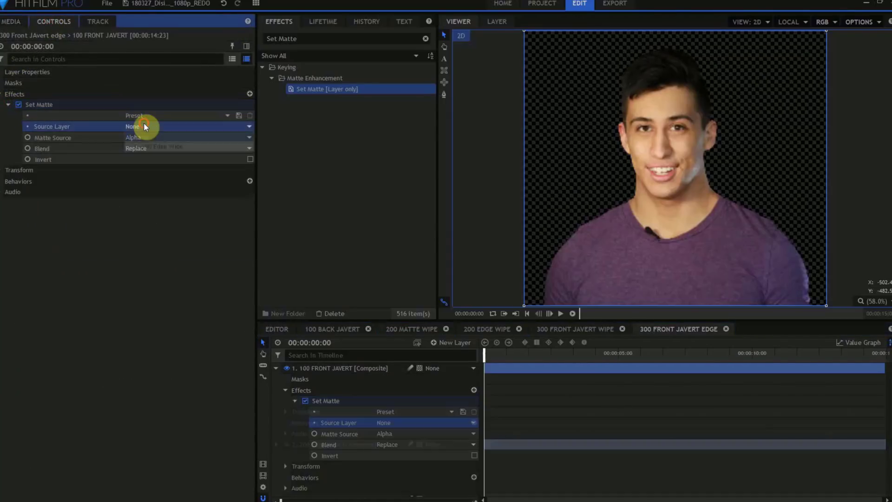
{"action": "left_click", "coordinate": [143, 126]}
{"action": "left_click", "coordinate": [155, 146]}
{"action": "left_click", "coordinate": [158, 137]}
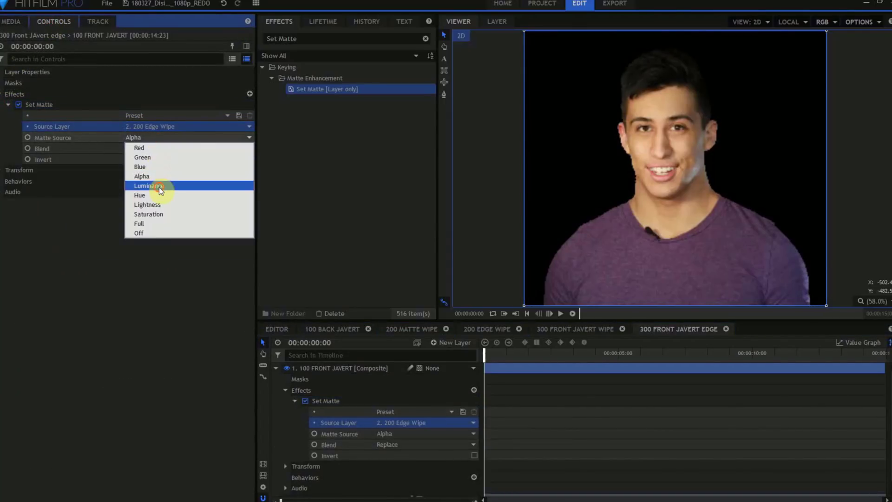
{"action": "left_click", "coordinate": [158, 185]}
{"action": "left_click", "coordinate": [157, 149]}
{"action": "left_click", "coordinate": [156, 167]}
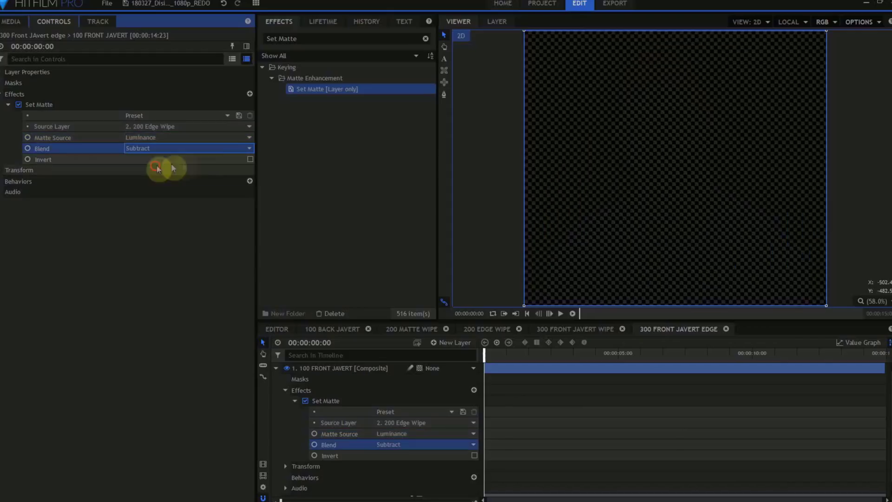
{"action": "left_click", "coordinate": [249, 158]}
{"action": "left_click", "coordinate": [737, 353]}
Scrub the timeline to preview Javert's dissolving edge.
{"action": "mouse_move", "coordinate": [742, 354]}
{"action": "left_mouse_down"}
{"action": "mouse_move", "coordinate": [791, 352]}
{"action": "mouse_move", "coordinate": [759, 353]}
{"action": "left_mouse_up"}
{"action": "left_click", "coordinate": [17, 55]}
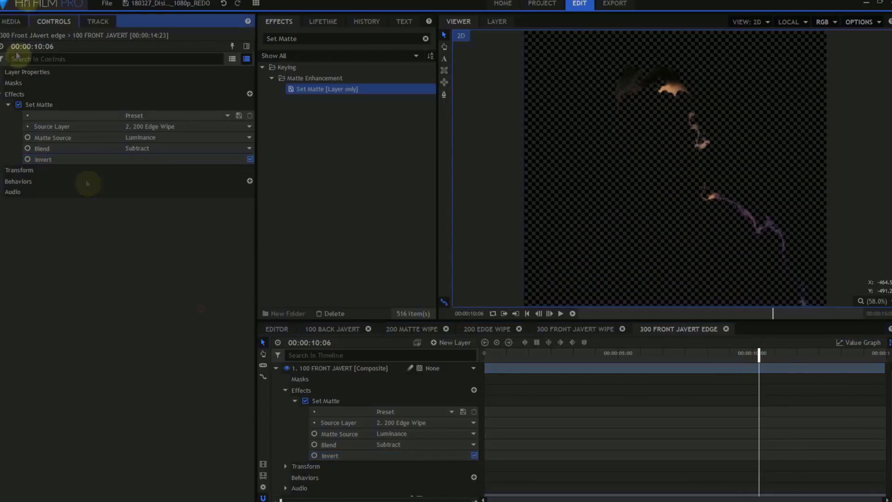
{"action": "left_click", "coordinate": [11, 22]}
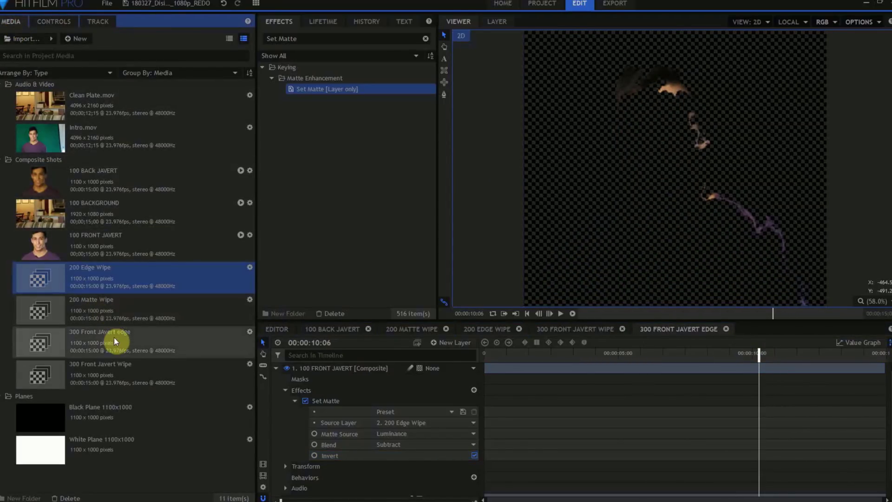
Duplicate 300 Front Javert Wipe and rename the copy 300 BACK Javert Wipe.
{"action": "left_click", "coordinate": [120, 369]}
{"action": "key", "text": "ctrl+d"}
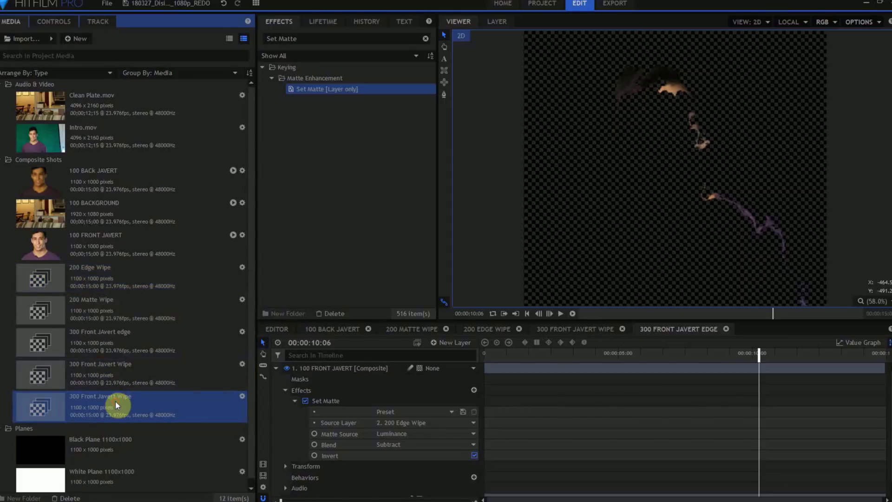
{"action": "left_click", "coordinate": [115, 400]}
{"action": "left_click", "coordinate": [99, 398]}
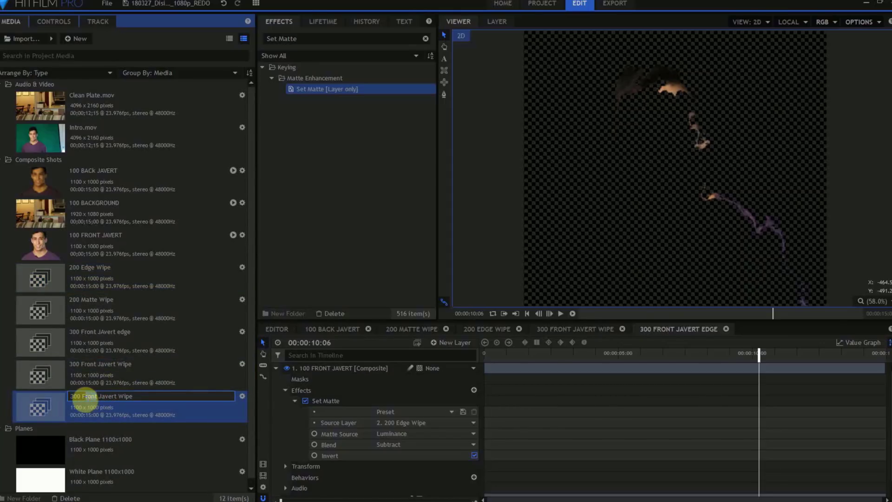
{"action": "type", "text": "BACK"}
{"action": "key", "text": "Return"}
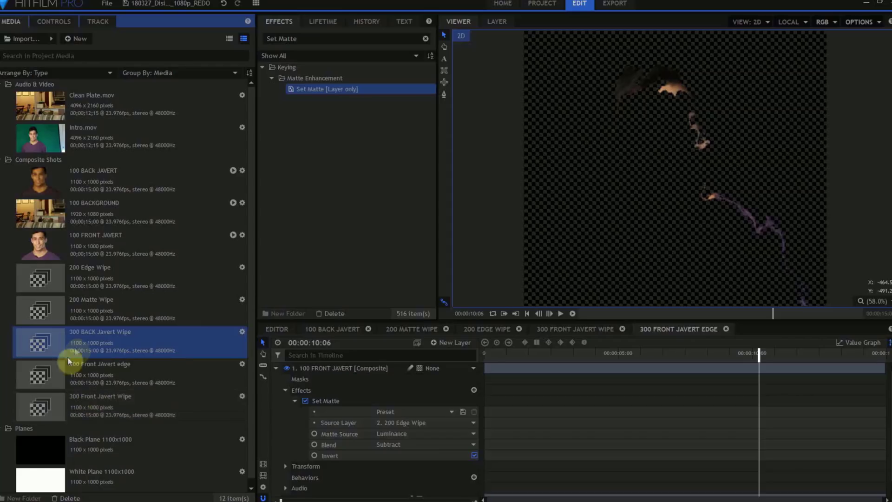
In 300 BACK Javert Wipe, replace 100 FRONT JAVERT with 100 BACK JAVERT carrying the copied Set Matte.
{"action": "double_click", "coordinate": [76, 345]}
{"action": "left_click", "coordinate": [276, 367]}
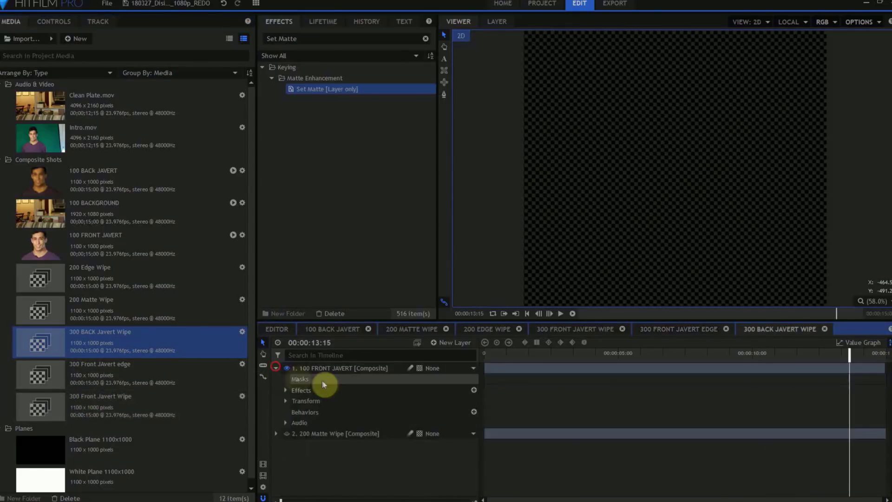
{"action": "left_click_drag", "start_coordinate": [297, 395], "coordinate": [295, 393]}
{"action": "left_click", "coordinate": [312, 400]}
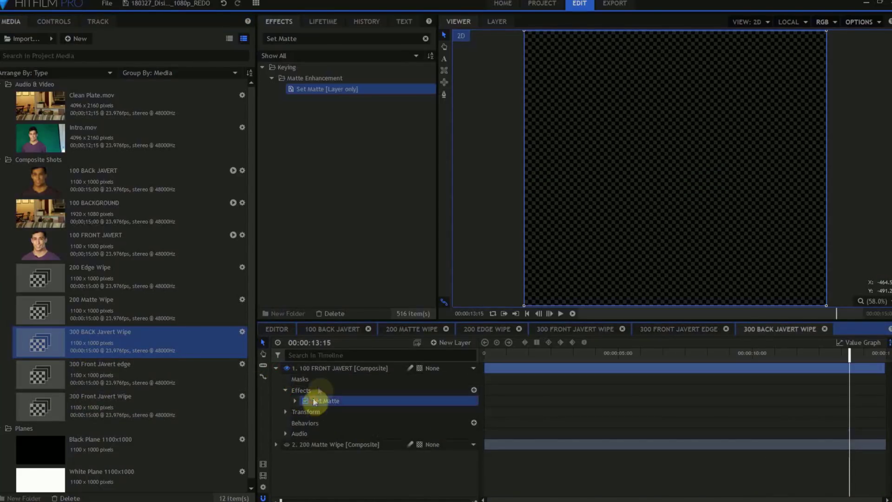
{"action": "left_click", "coordinate": [324, 364]}
{"action": "key", "text": "Delete"}
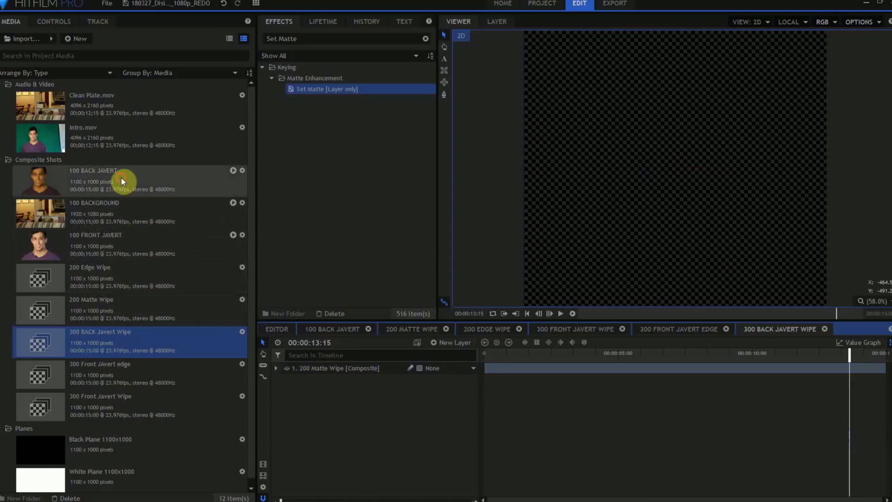
{"action": "left_click_drag", "start_coordinate": [121, 177], "coordinate": [308, 368]}
{"action": "left_click", "coordinate": [276, 367]}
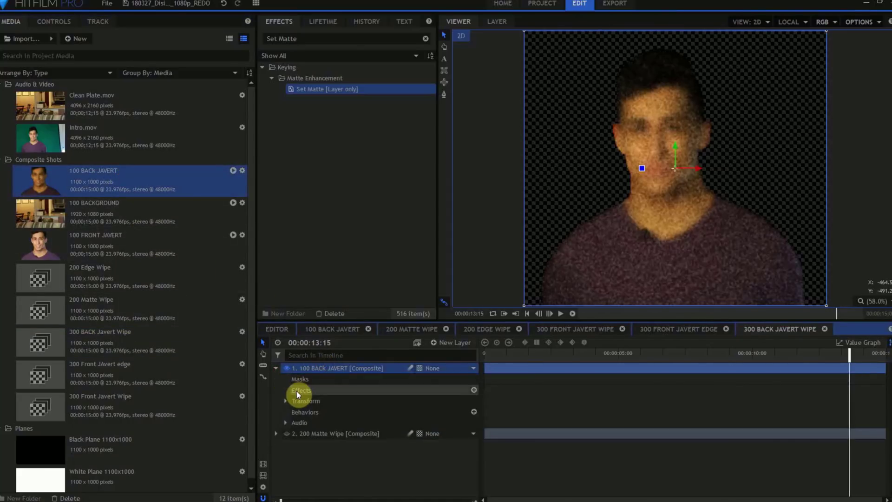
{"action": "right_click", "coordinate": [296, 392]}
{"action": "left_click", "coordinate": [313, 409]}
Check the matte at frame 2, then duplicate the 300 Front JAvert edge composite.
{"action": "key", "text": "Home"}
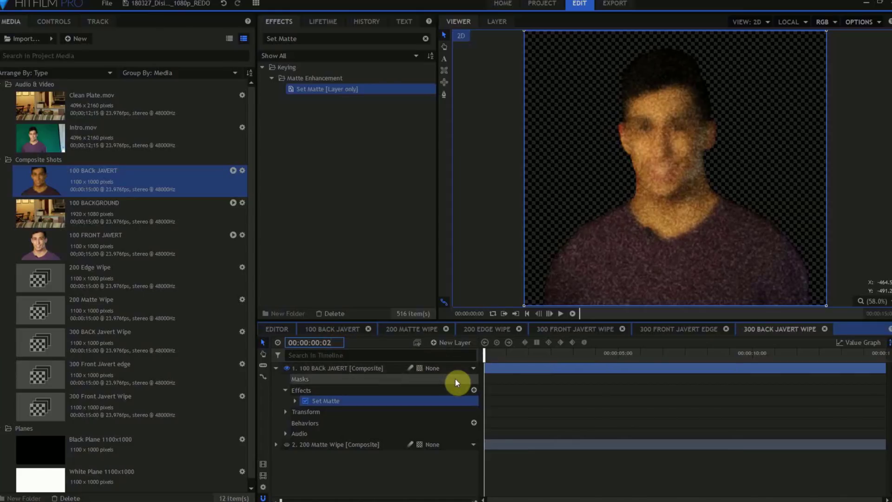
{"action": "type", "text": "2"}
{"action": "key", "text": "Return"}
{"action": "left_click", "coordinate": [499, 444]}
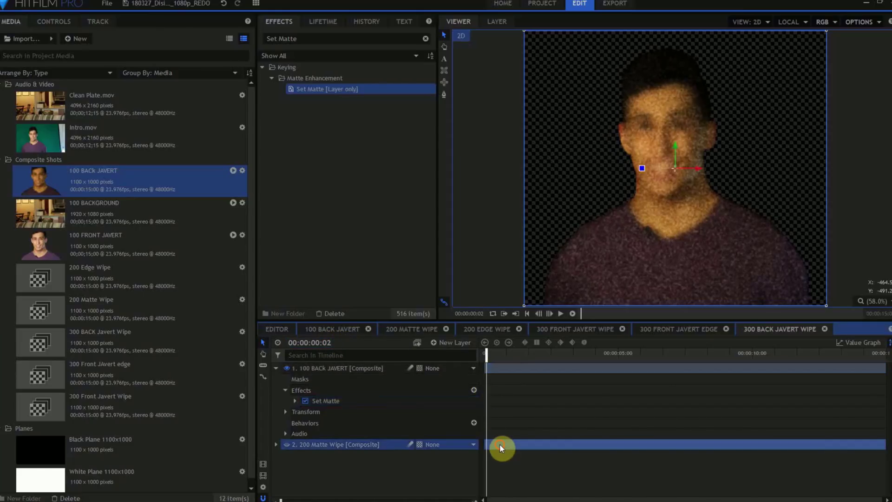
{"action": "left_click", "coordinate": [143, 368]}
{"action": "key", "text": "ctrl+d"}
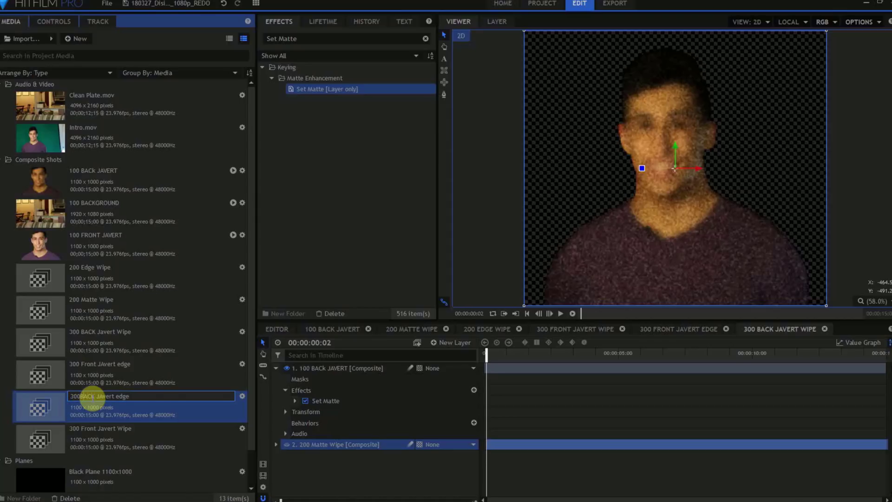
Name the copy 300 BACK JAvert edge, copy its Set Matte, and delete 100 FRONT JAVERT.
{"action": "key", "text": "Return"}
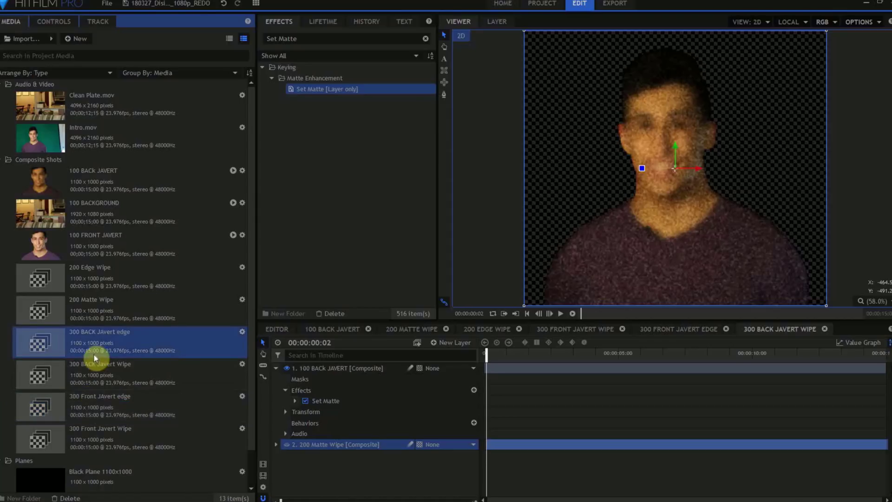
{"action": "double_click", "coordinate": [151, 335]}
{"action": "left_click", "coordinate": [277, 366]}
{"action": "left_click", "coordinate": [285, 390]}
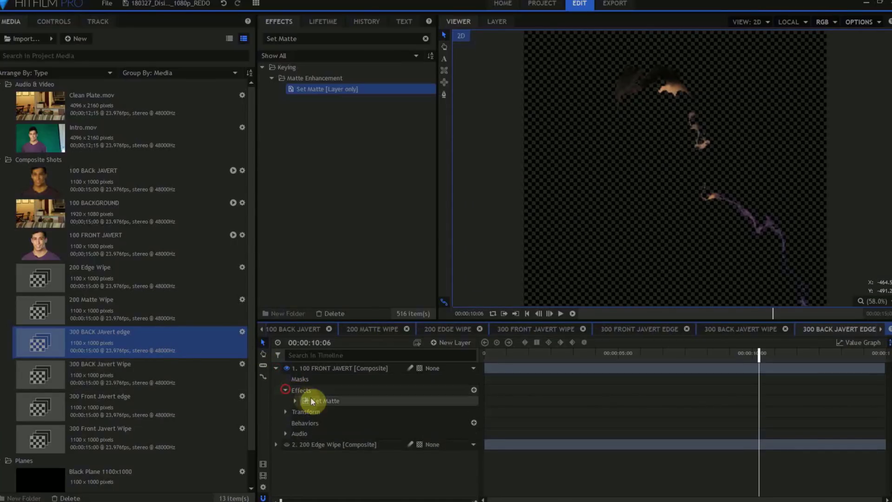
{"action": "left_click", "coordinate": [312, 397]}
{"action": "left_click", "coordinate": [326, 368]}
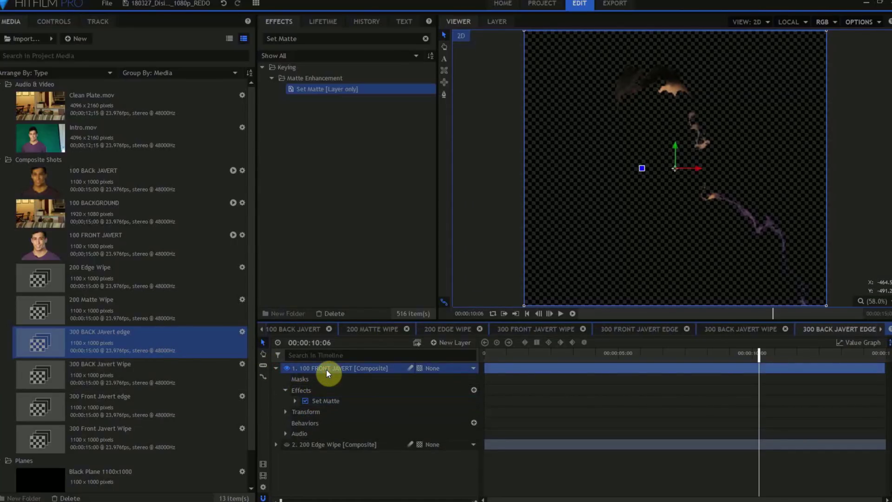
{"action": "key", "text": "Delete"}
Add 100 BACK JAVERT, paste Set Matte onto it, and check the matte at frame 2.
{"action": "left_click_drag", "start_coordinate": [123, 183], "coordinate": [306, 370]}
{"action": "left_click", "coordinate": [276, 368]}
{"action": "right_click", "coordinate": [300, 390]}
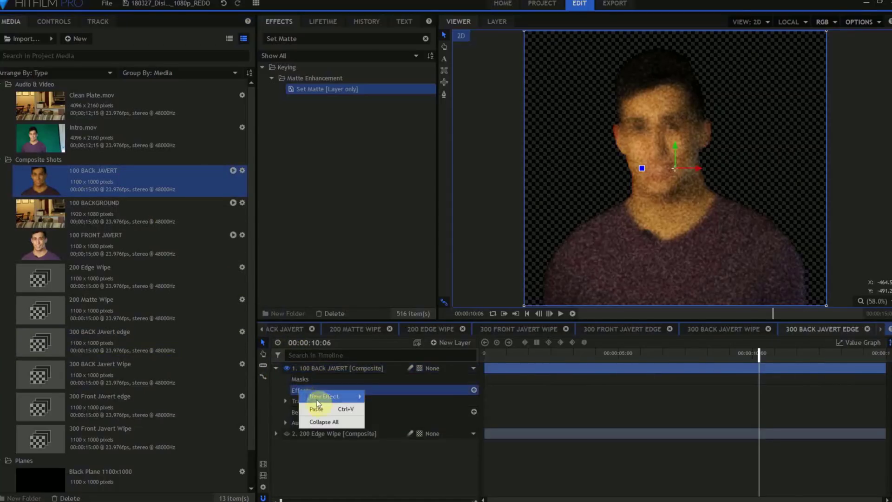
{"action": "left_click", "coordinate": [317, 408]}
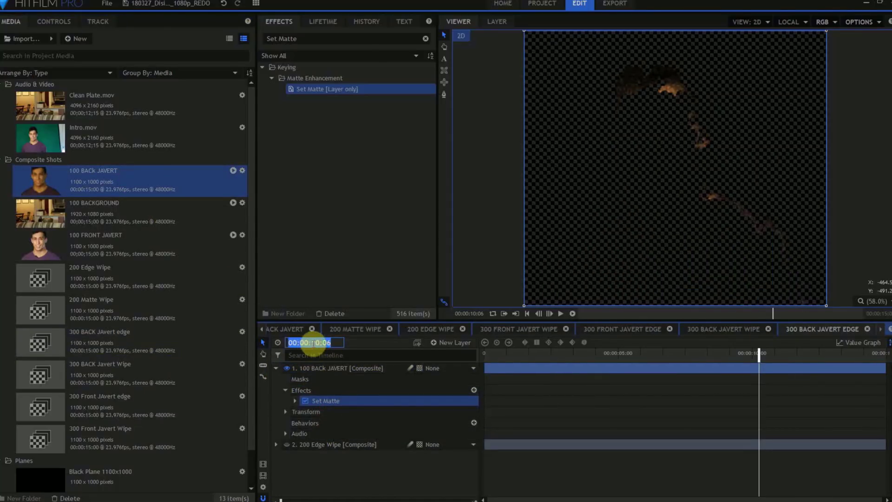
{"action": "type", "text": "2"}
{"action": "key", "text": "Return"}
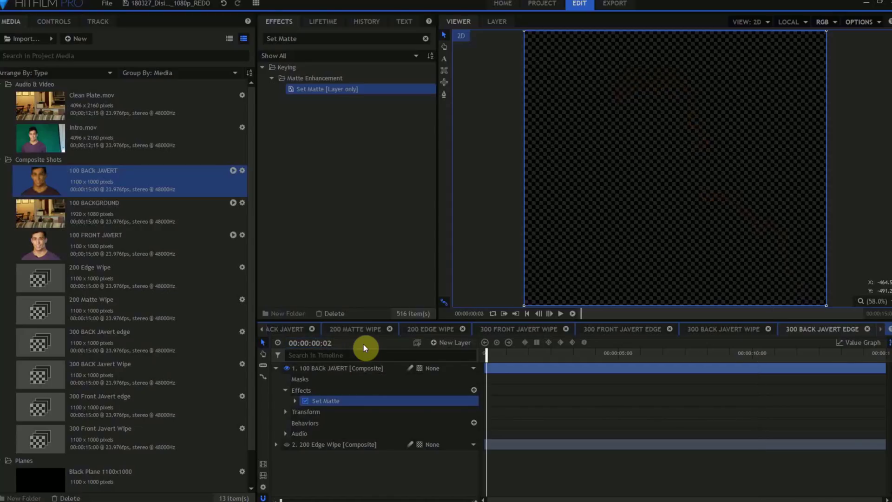
{"action": "left_click", "coordinate": [508, 445]}
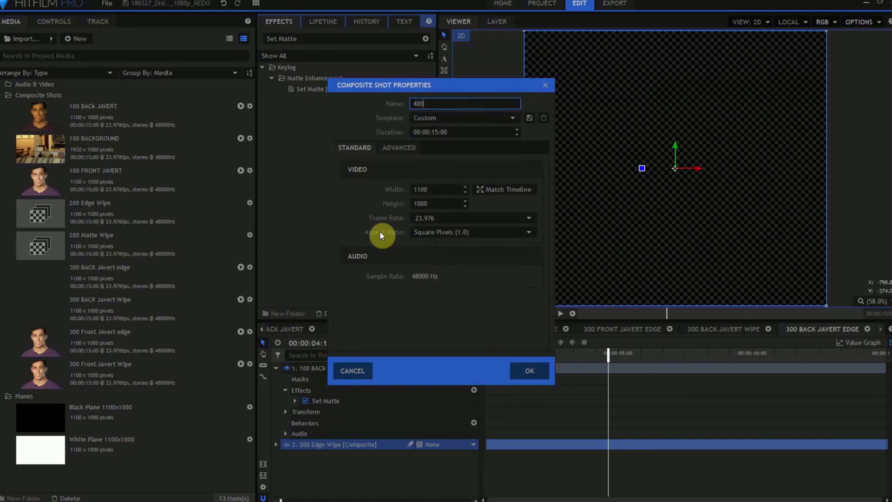
Set up the new composite as 400 Dissolve Composite at 1920 by 1080.
{"action": "type", "text": " Dissolve Co"}
{"action": "type", "text": "mposite"}
{"action": "left_click", "coordinate": [433, 188]}
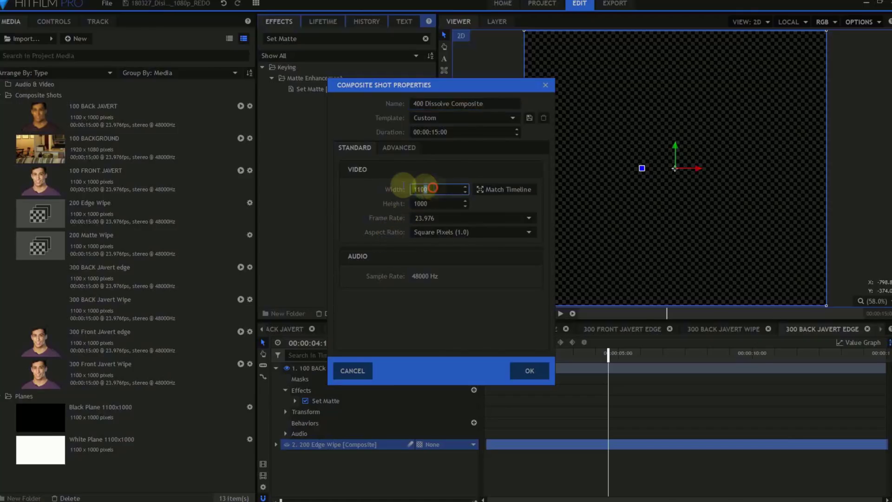
{"action": "type", "text": "1920"}
{"action": "key", "text": "Tab"}
{"action": "type", "text": "1080"}
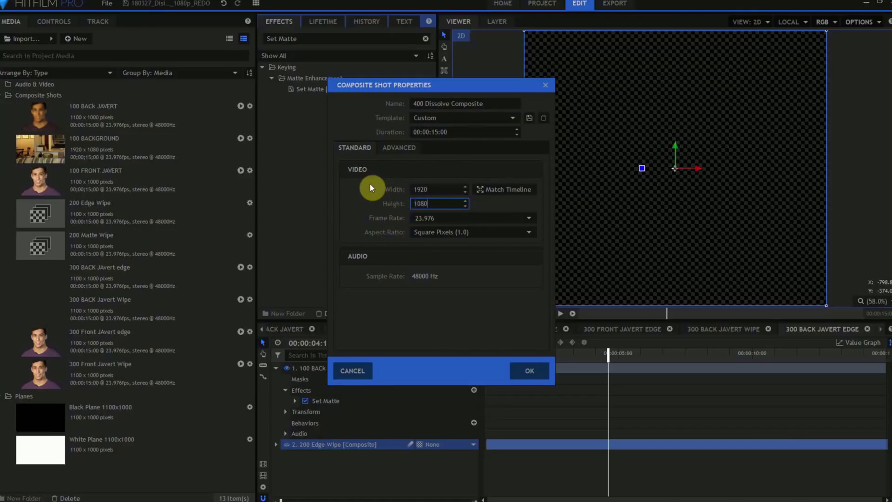
{"action": "left_click", "coordinate": [529, 369]}
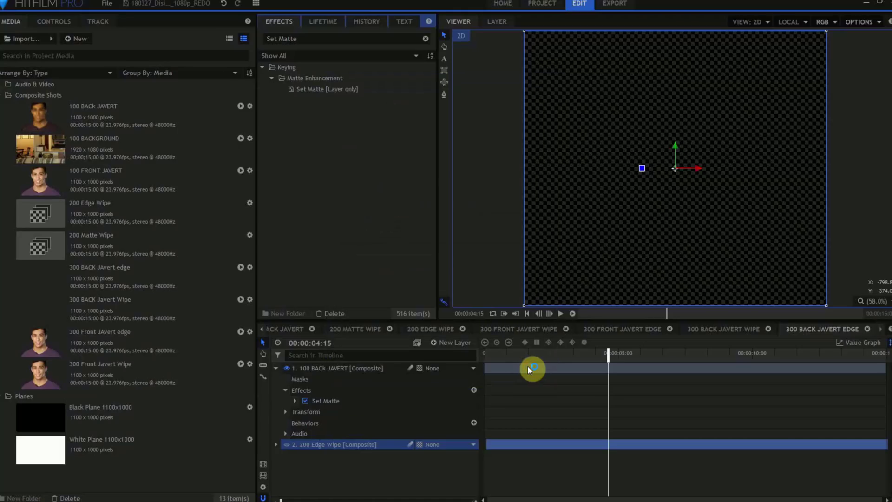
Add 100 BACKGROUND and the four 300 Javert composites as layers.
{"action": "left_click_drag", "start_coordinate": [148, 151], "coordinate": [300, 371]}
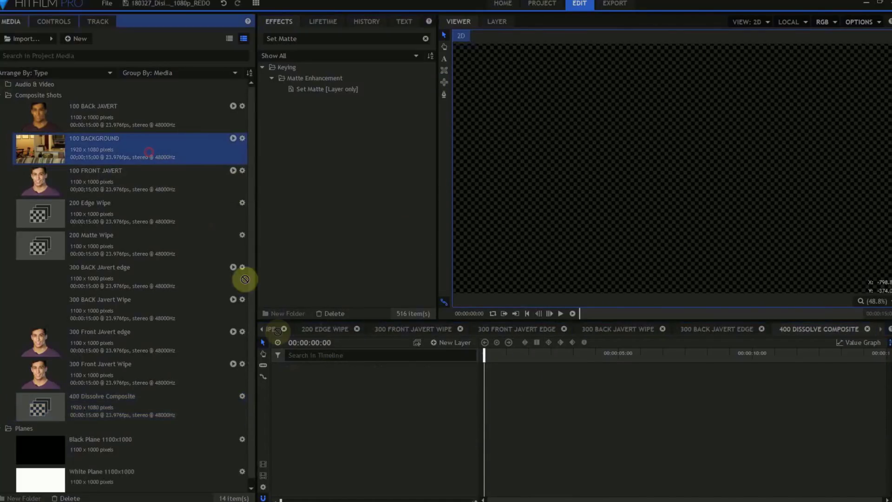
{"action": "left_click", "coordinate": [138, 268]}
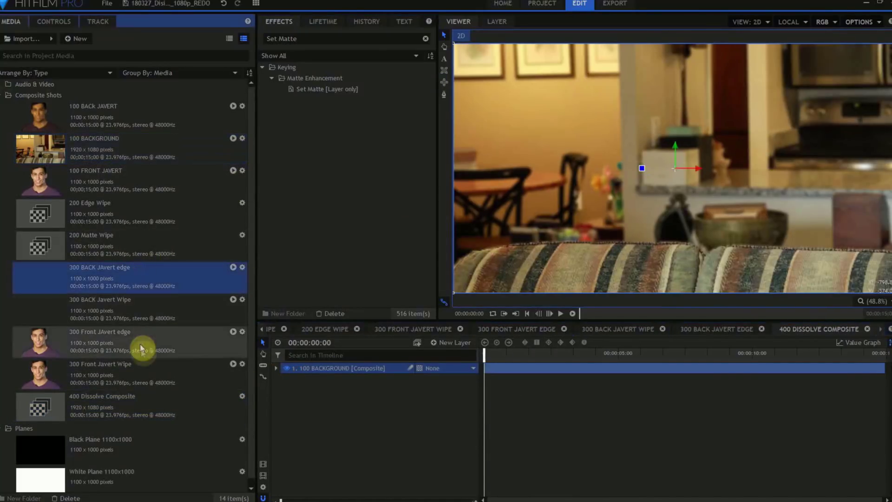
{"action": "left_click", "coordinate": [144, 374], "text": "shift"}
{"action": "left_click_drag", "start_coordinate": [143, 290], "coordinate": [321, 369]}
Move 100 BACKGROUND to the bottom and 300 Front Javert Wipe to layer 2, then select the four Javert layers.
{"action": "left_click_drag", "start_coordinate": [335, 421], "coordinate": [337, 367]}
{"action": "left_click_drag", "start_coordinate": [343, 399], "coordinate": [339, 376]}
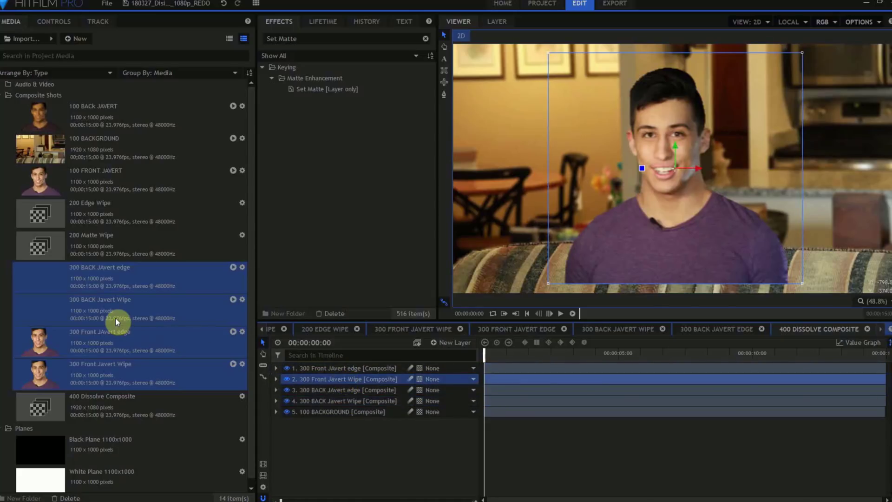
{"action": "left_click", "coordinate": [330, 368]}
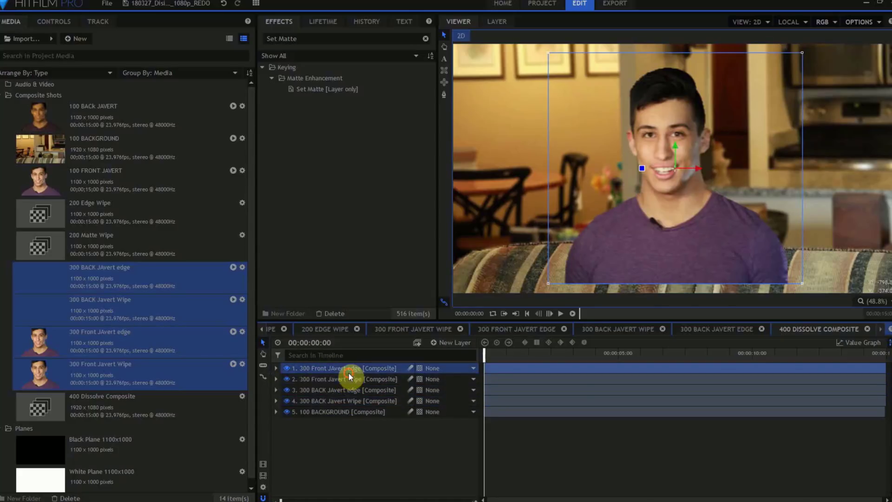
{"action": "left_click", "coordinate": [353, 395], "text": "shift"}
{"action": "left_click", "coordinate": [431, 369]}
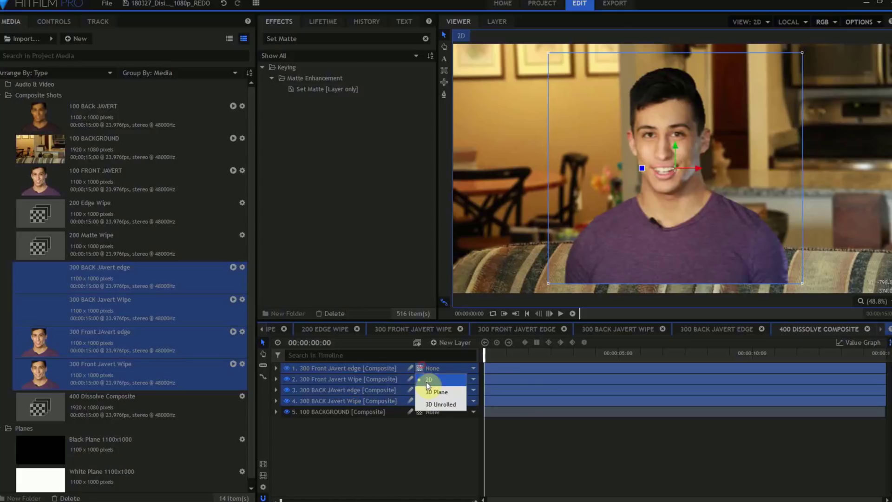
Make the four Javert layers 3D planes with a camera and add a Javert Master Point layer.
{"action": "left_click", "coordinate": [437, 392]}
{"action": "left_click", "coordinate": [478, 281]}
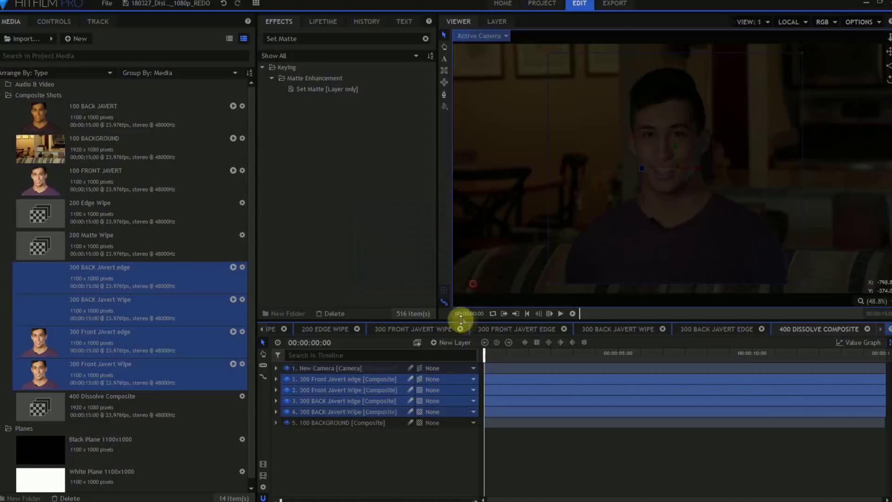
{"action": "left_click", "coordinate": [450, 342]}
{"action": "left_click", "coordinate": [452, 410]}
{"action": "type", "text": "Javert Master Point"}
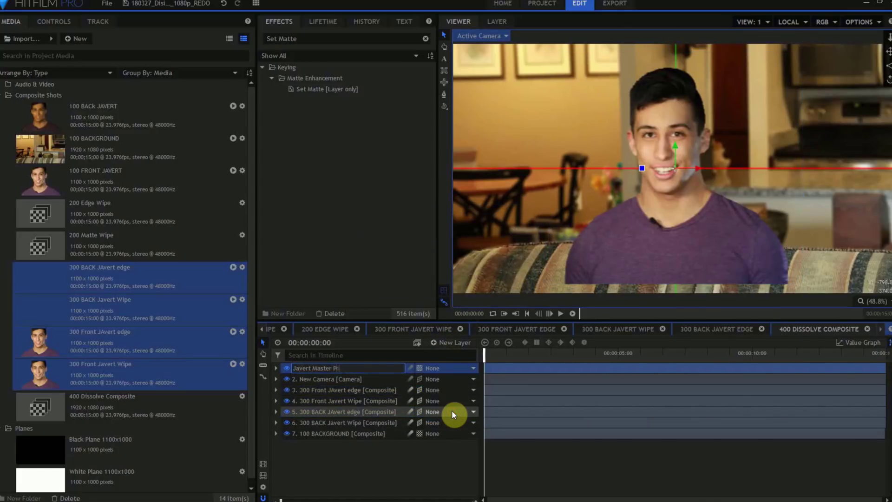
Parent the four Javert layers to Javert Master Point.
{"action": "left_click", "coordinate": [368, 390]}
{"action": "left_click", "coordinate": [372, 422], "text": "shift"}
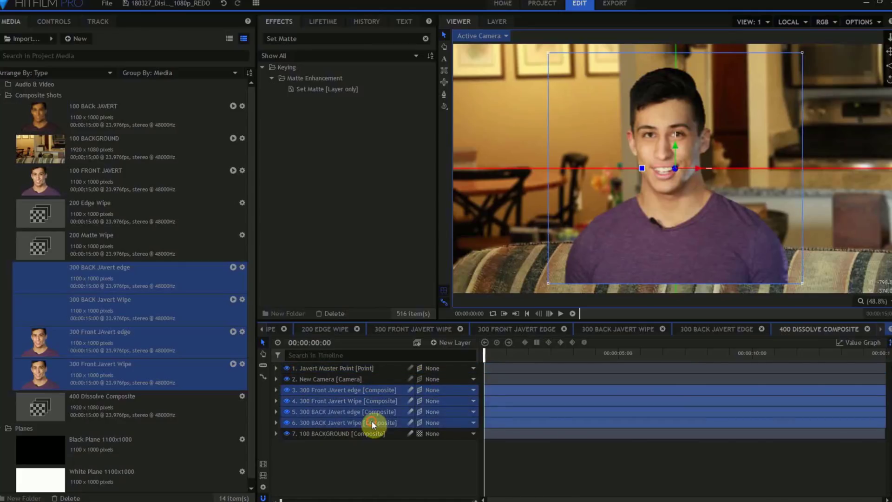
{"action": "left_click", "coordinate": [427, 400]}
{"action": "left_click", "coordinate": [456, 409]}
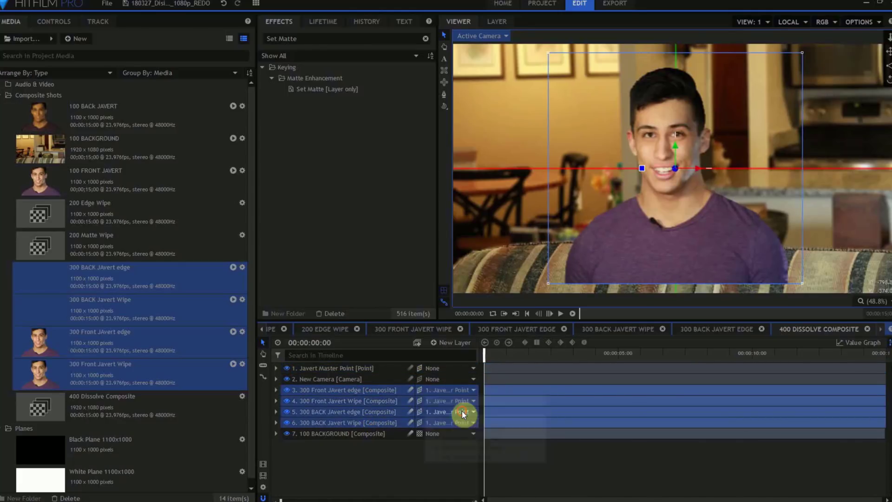
Set Z positions: 170 for the front edge layer and 150 for the front wipe layer.
{"action": "left_click", "coordinate": [369, 392]}
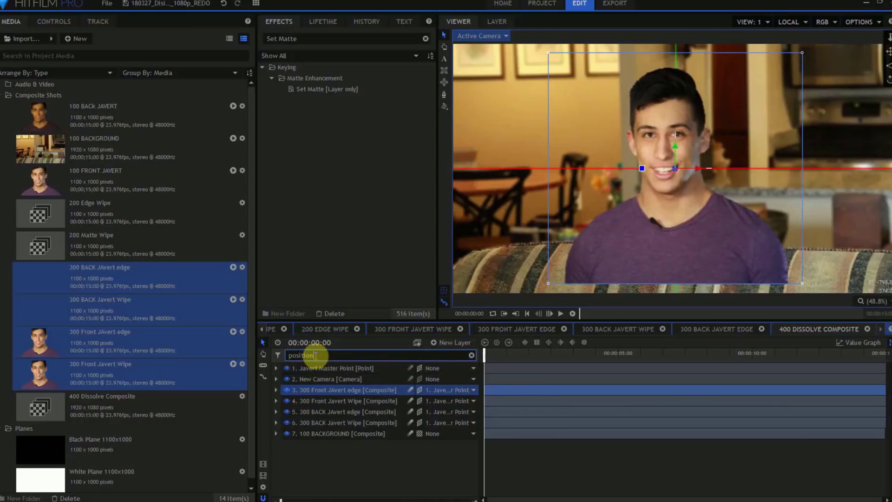
{"action": "left_click", "coordinate": [310, 355]}
{"action": "type", "text": "position"}
{"action": "scroll", "coordinate": [447, 406], "scroll_direction": "down", "scroll_amount": 1}
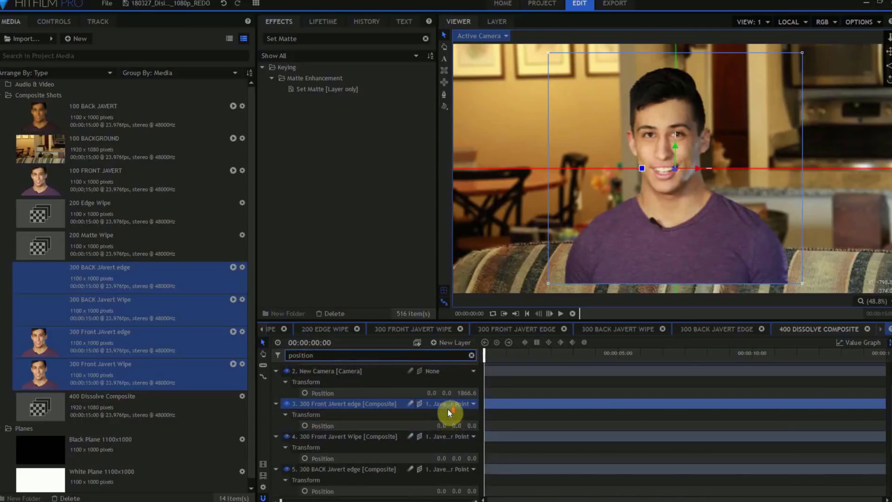
{"action": "left_click", "coordinate": [471, 425]}
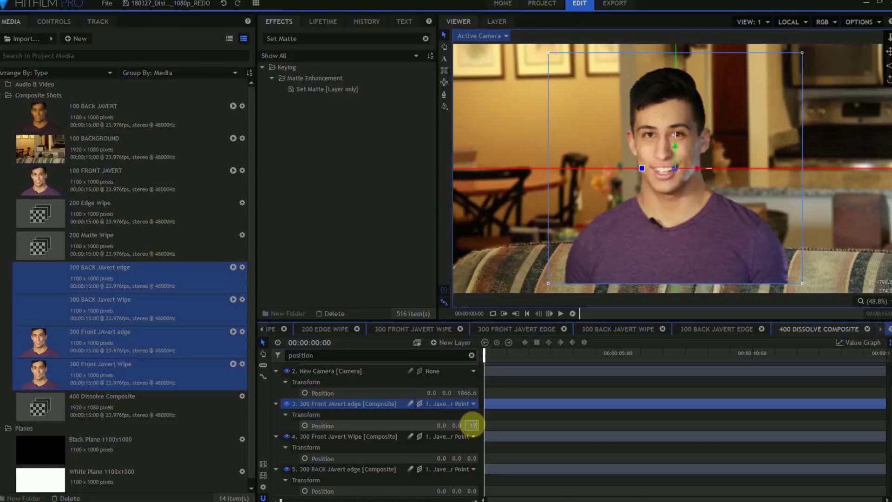
{"action": "key", "text": "Return"}
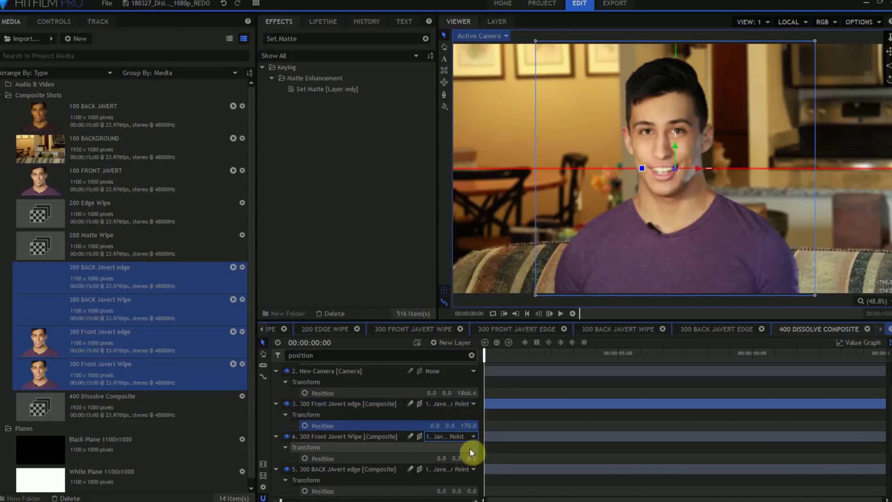
{"action": "type", "text": "150"}
{"action": "key", "text": "Return"}
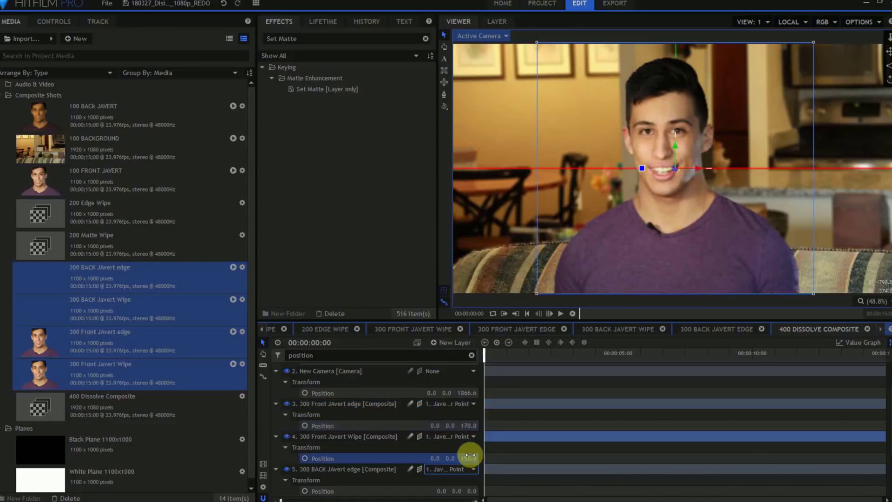
{"action": "scroll", "coordinate": [469, 456], "scroll_direction": "down", "scroll_amount": 2}
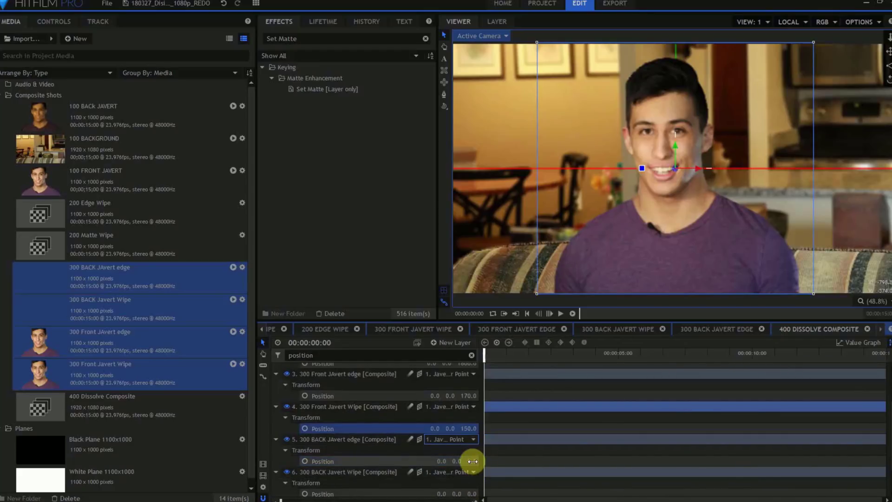
{"action": "left_click", "coordinate": [472, 461]}
{"action": "scroll", "coordinate": [454, 427], "scroll_direction": "up", "scroll_amount": 3}
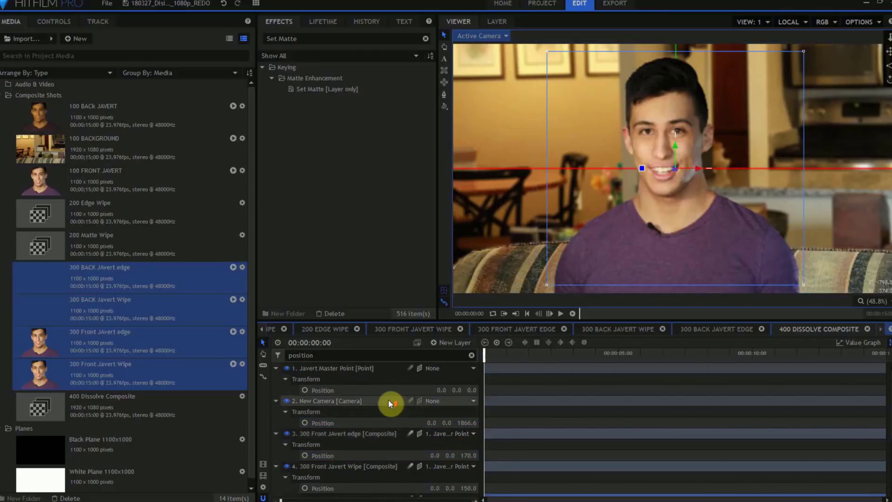
Scale Javert Master Point to 105% and raise its Y position to 20.5.
{"action": "left_click", "coordinate": [472, 355]}
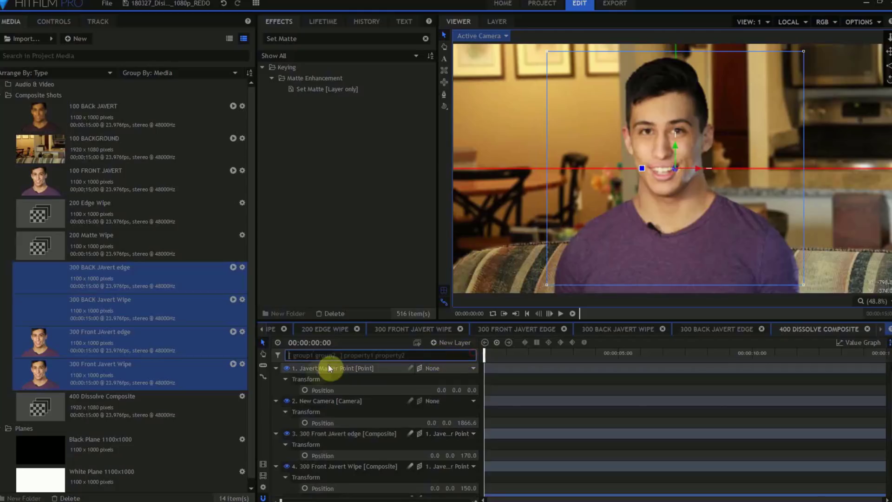
{"action": "left_click", "coordinate": [278, 368]}
{"action": "left_click", "coordinate": [285, 379]}
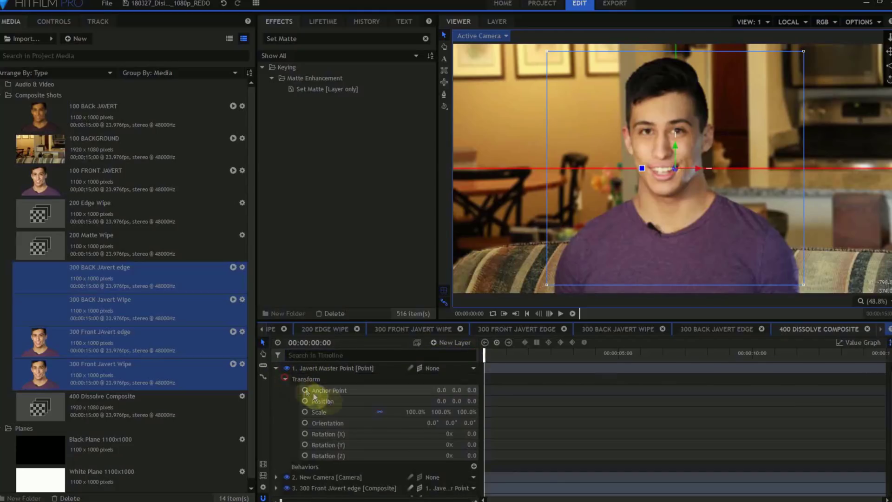
{"action": "left_click_drag", "start_coordinate": [414, 413], "coordinate": [413, 413]}
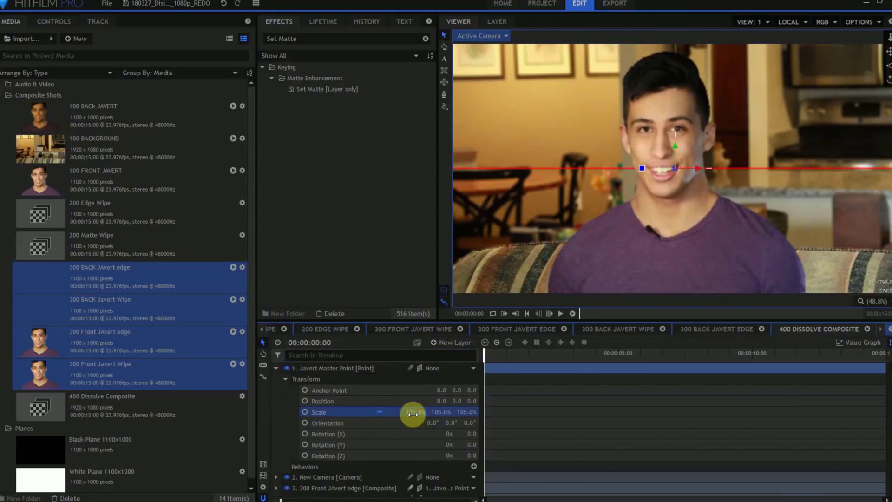
{"action": "left_click_drag", "start_coordinate": [675, 145], "coordinate": [676, 140]}
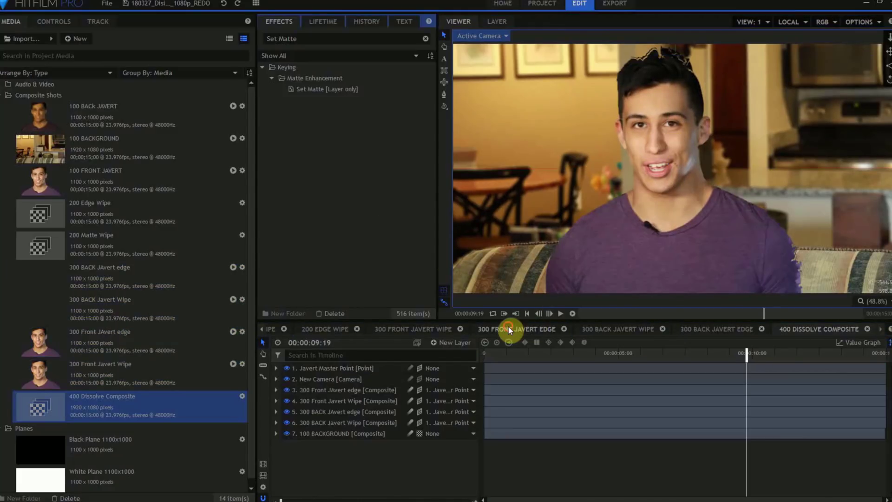
Slice the Front Javert edge, BACK Javert edge and BACK Javert Wipe layers at 00:00:09:20.
{"action": "left_click", "coordinate": [341, 343]}
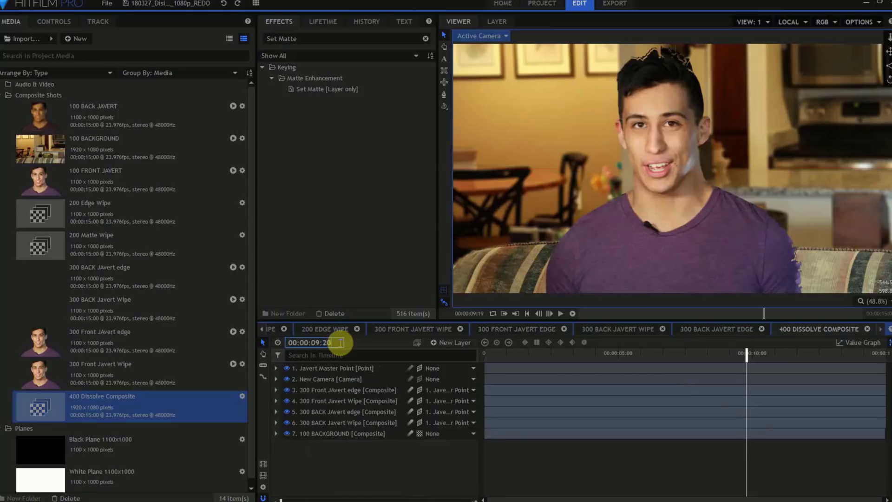
{"action": "left_click", "coordinate": [264, 365]}
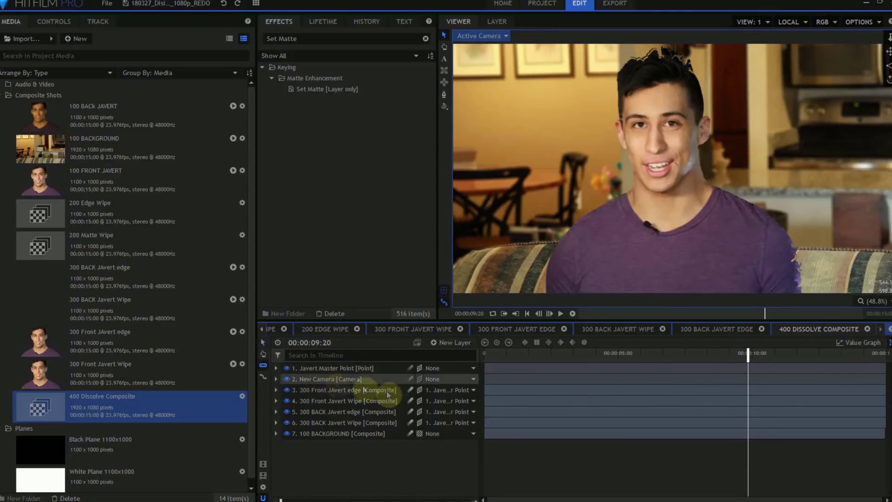
{"action": "left_click", "coordinate": [751, 390]}
{"action": "left_click", "coordinate": [751, 424]}
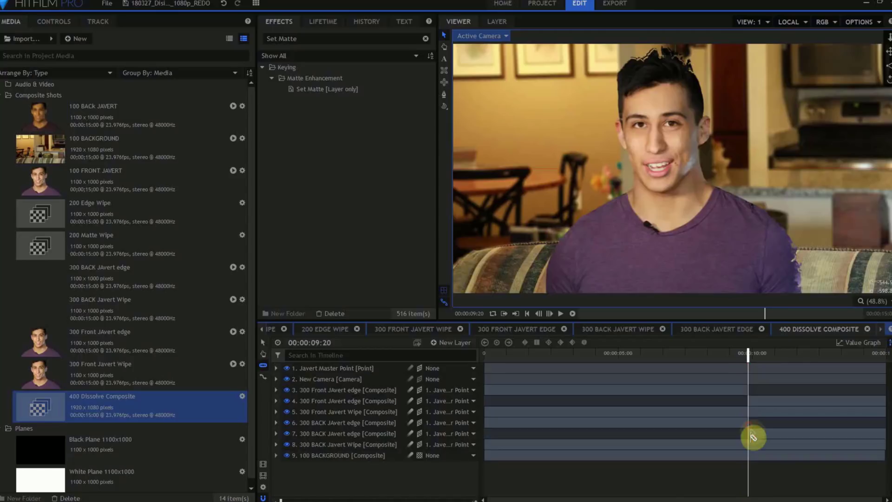
{"action": "left_click", "coordinate": [752, 444]}
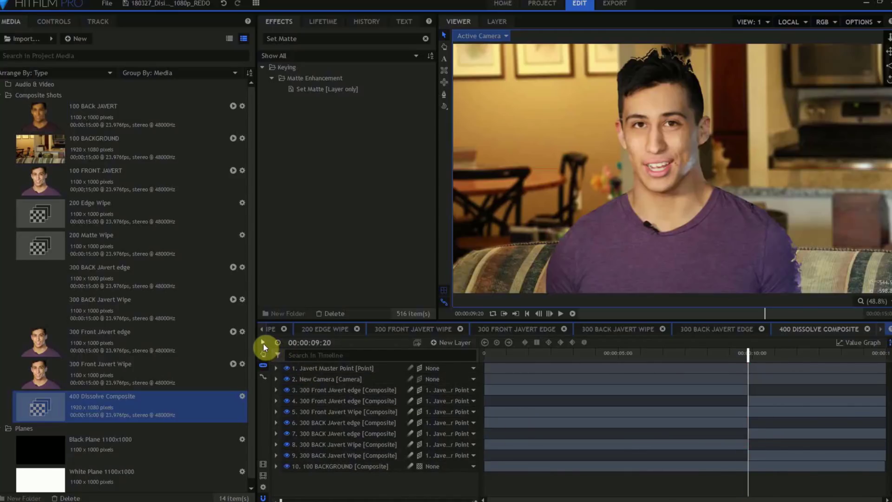
Delete the three layer pieces before 09:20.
{"action": "left_click", "coordinate": [264, 344]}
{"action": "left_click", "coordinate": [342, 391]}
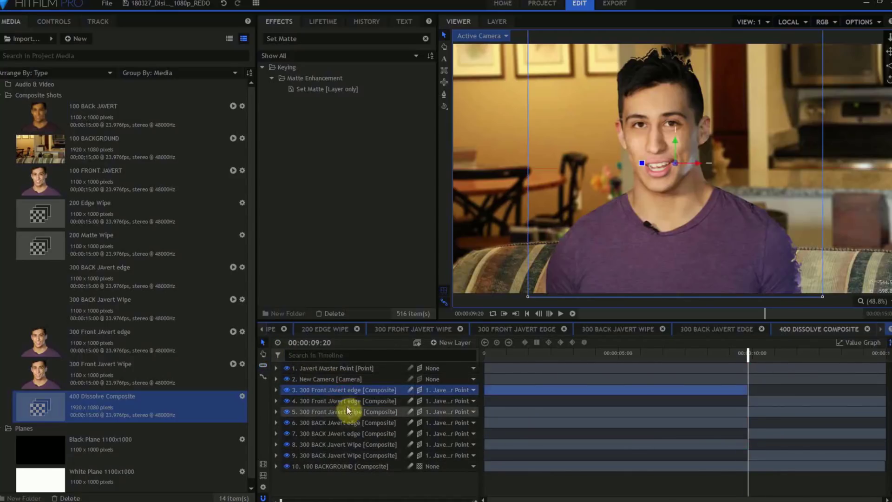
{"action": "left_click", "coordinate": [349, 422], "text": "ctrl"}
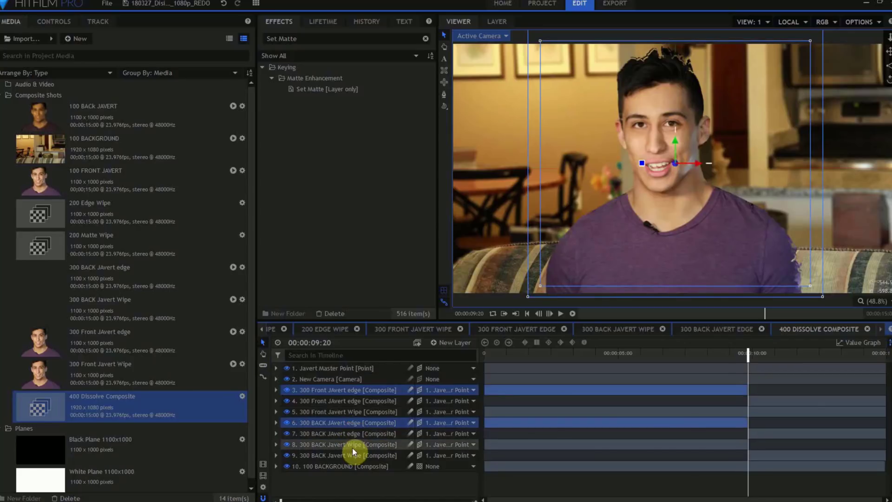
{"action": "left_click", "coordinate": [353, 445], "text": "ctrl"}
{"action": "key", "text": "Delete"}
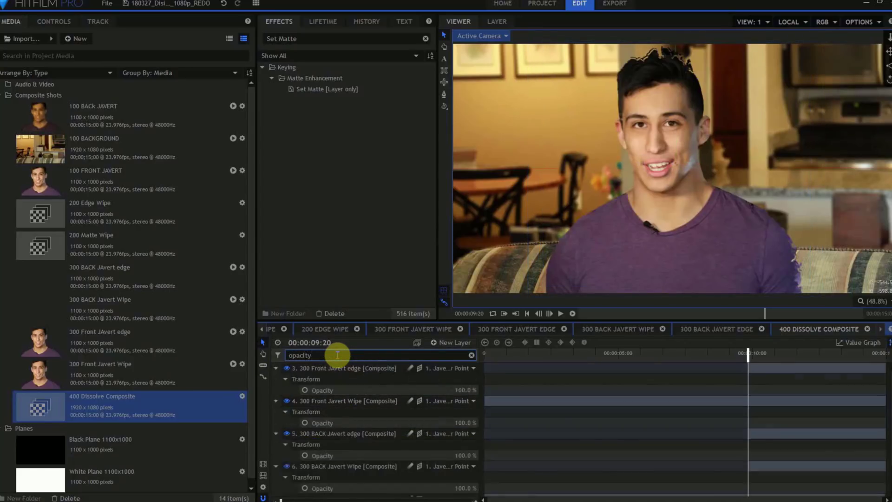
Add 0% opacity keyframes at 09:20 on the Front Javert edge, BACK Javert edge and BACK Javert Wipe layers.
{"action": "left_click", "coordinate": [305, 390]}
{"action": "left_click", "coordinate": [305, 455]}
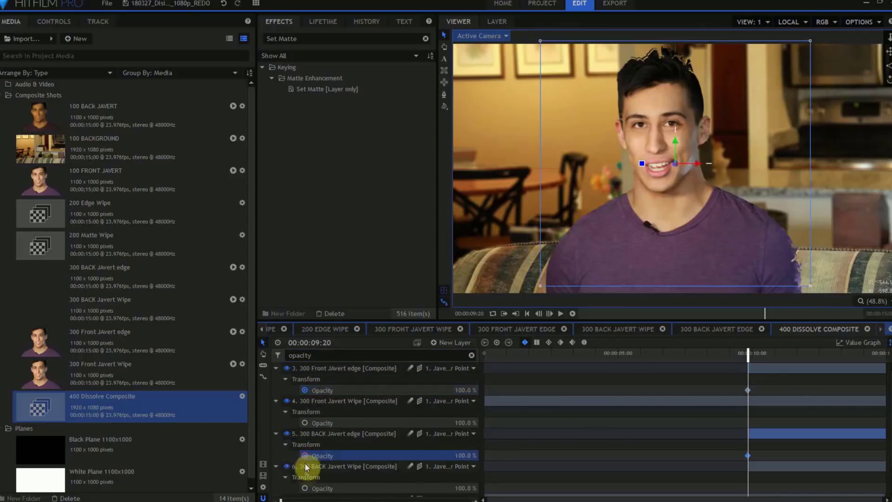
{"action": "left_click", "coordinate": [305, 488]}
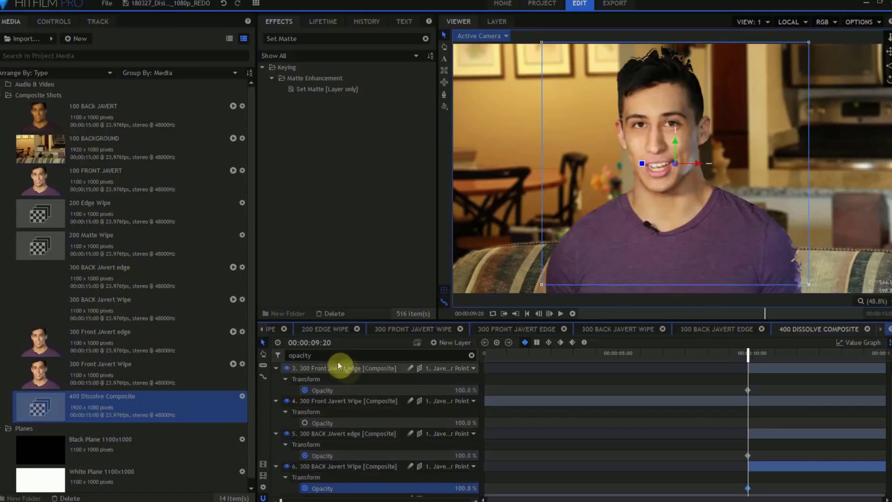
{"action": "left_click", "coordinate": [466, 389]}
{"action": "type", "text": "0"}
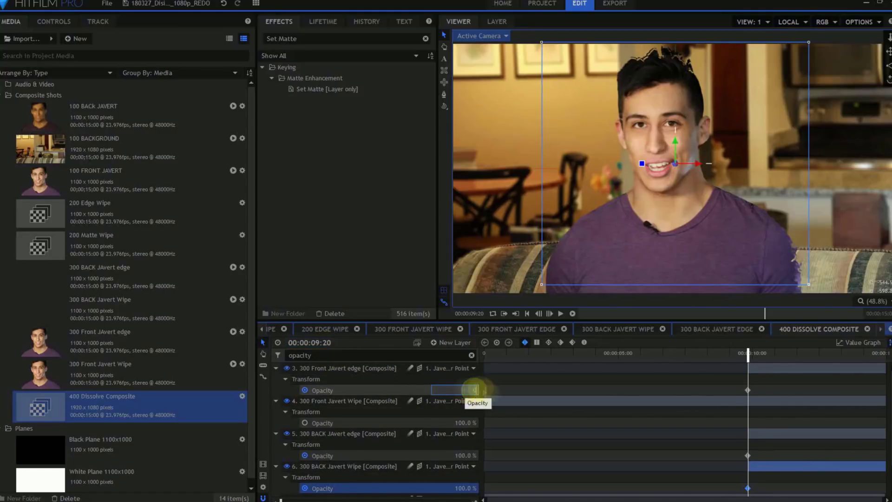
{"action": "left_click", "coordinate": [462, 455]}
{"action": "type", "text": "0"}
{"action": "key", "text": "Return"}
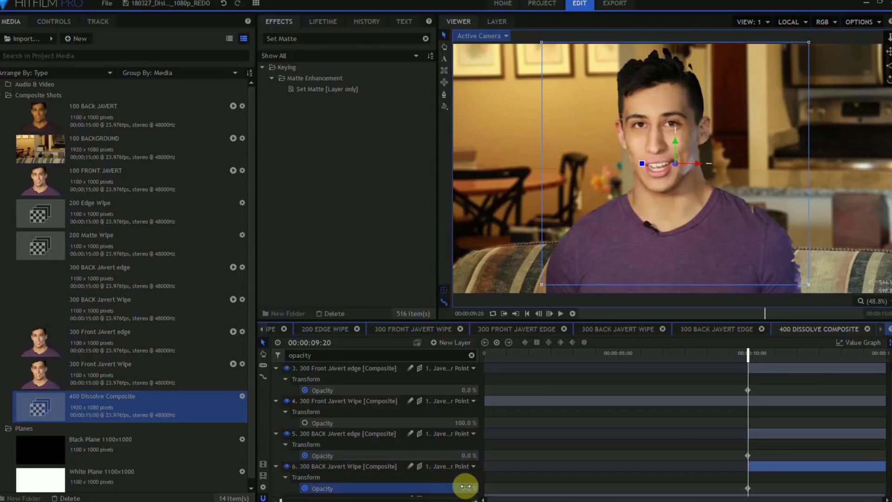
{"action": "left_click", "coordinate": [326, 342]}
At 00:00:09:23, apply Hue Colorize to the Front Javert edge and BACK Javert edge layers.
{"action": "type", "text": "00:00:09:23"}
{"action": "key", "text": "Return"}
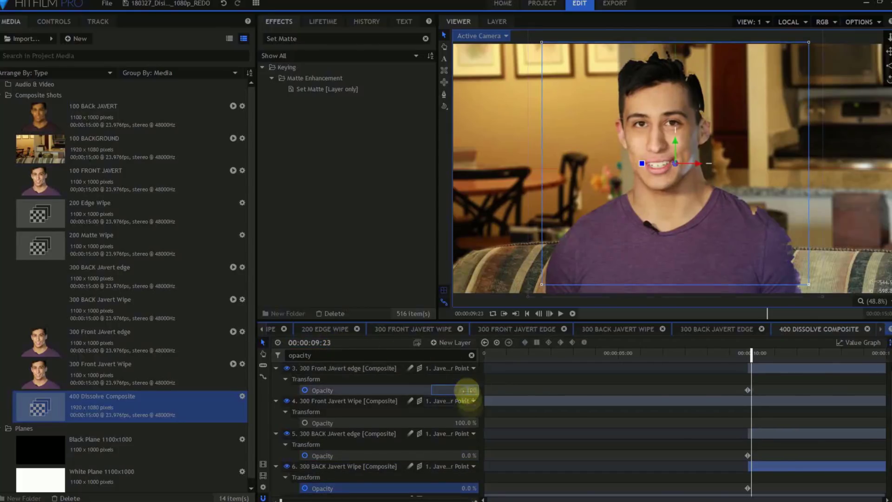
{"action": "type", "text": "h"}
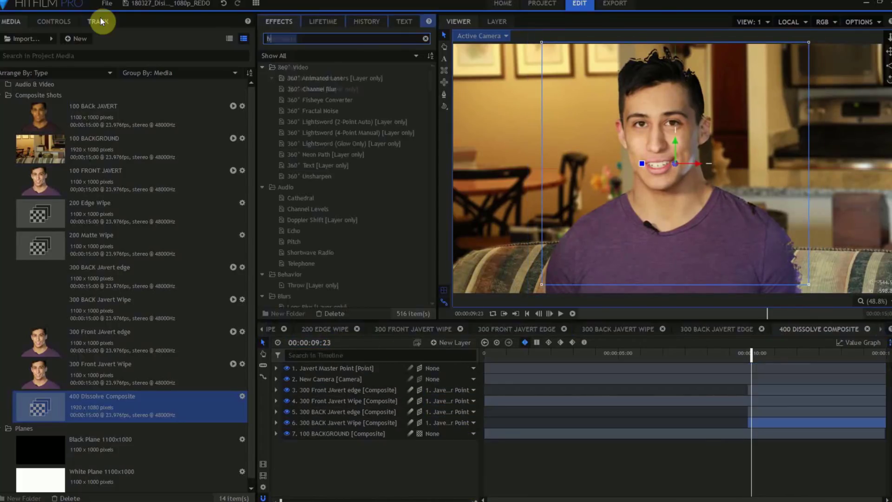
{"action": "type", "text": "ue"}
{"action": "left_click_drag", "start_coordinate": [298, 100], "coordinate": [352, 488]}
{"action": "left_click", "coordinate": [43, 22]}
Set the back edge's Hue Colorize hue to 180 and scrub ahead to preview the dissolve.
{"action": "left_click", "coordinate": [8, 106]}
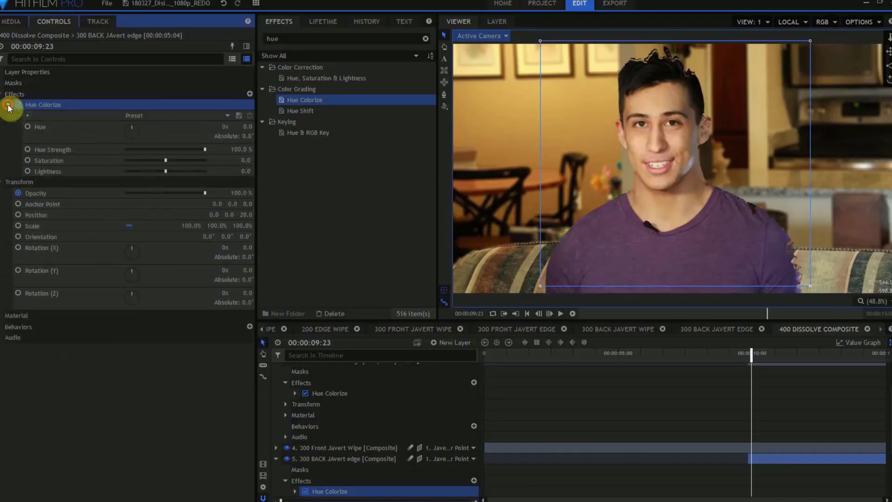
{"action": "type", "text": "180"}
{"action": "key", "text": "Return"}
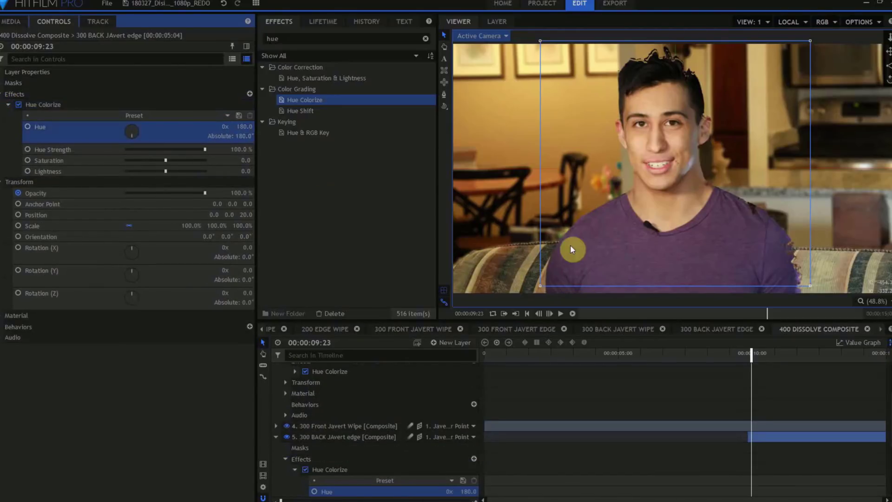
{"action": "left_click_drag", "start_coordinate": [754, 353], "coordinate": [799, 358]}
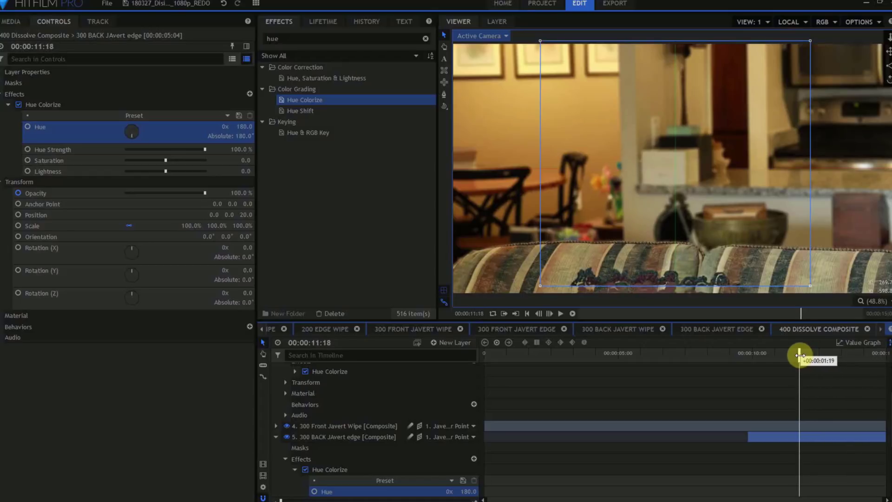
{"action": "scroll", "coordinate": [332, 376], "scroll_direction": "up", "scroll_amount": 3}
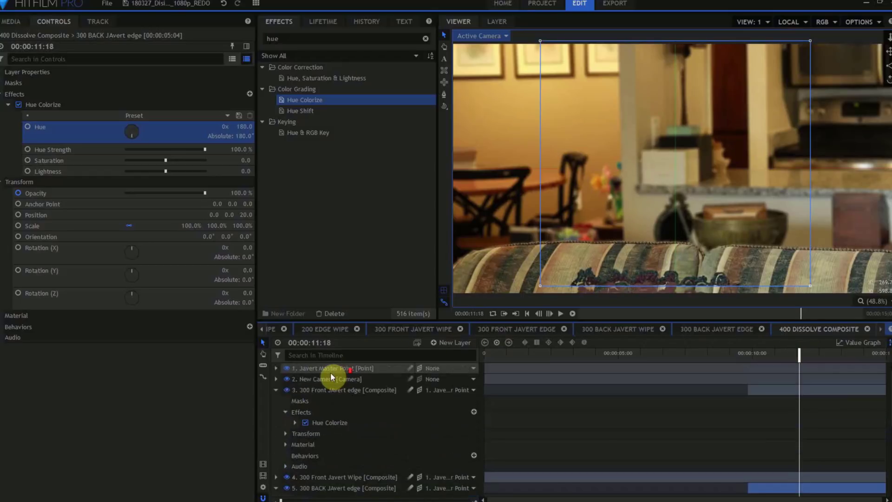
Scale the Javert Master Point to 110% and lower it in frame to Y -10.2.
{"action": "left_click", "coordinate": [276, 367]}
{"action": "left_click", "coordinate": [285, 378]}
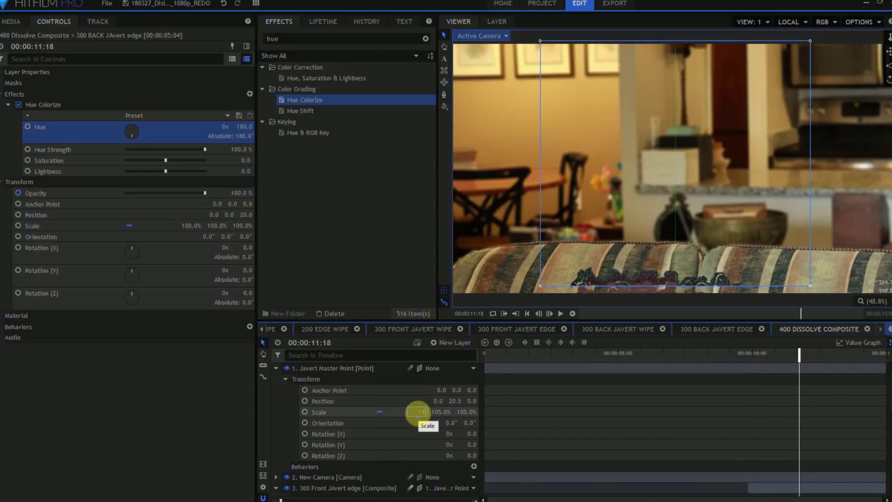
{"action": "left_click", "coordinate": [417, 412]}
{"action": "type", "text": "110"}
{"action": "key", "text": "Return"}
{"action": "left_click", "coordinate": [526, 353]}
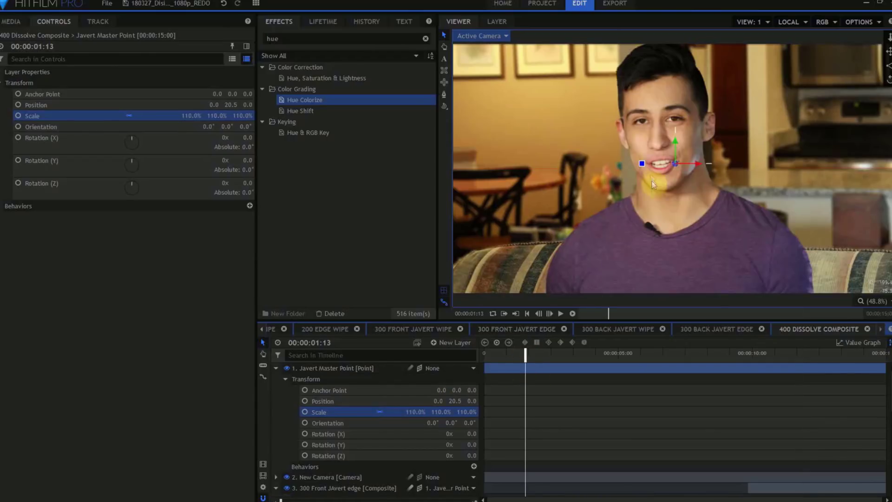
{"action": "left_click_drag", "start_coordinate": [675, 142], "coordinate": [671, 149]}
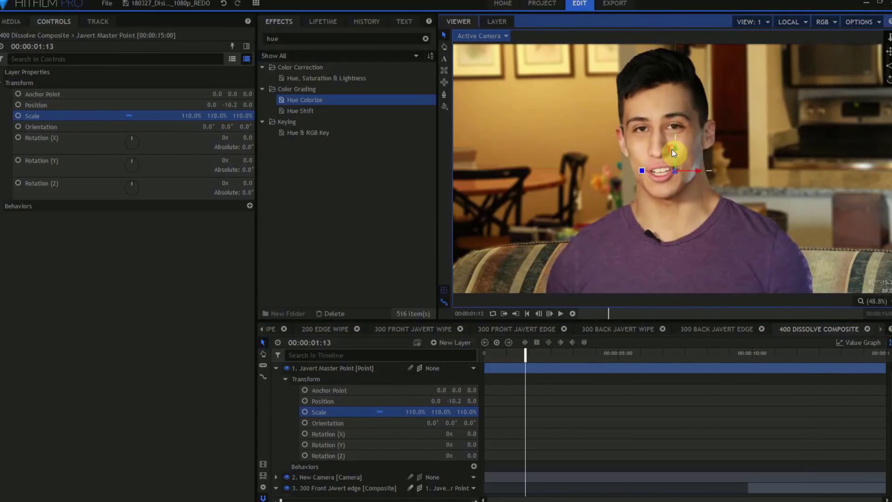
Filter the timeline by 'hue' and delete both edge layers' Hue Colorize effects.
{"action": "left_click", "coordinate": [320, 356]}
{"action": "type", "text": "hue"}
{"action": "left_click", "coordinate": [335, 393]}
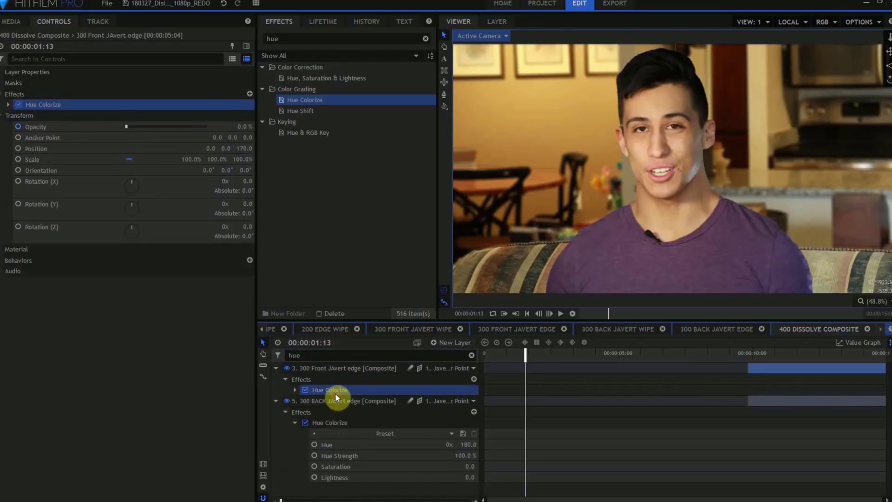
{"action": "left_click", "coordinate": [336, 411]}
{"action": "key", "text": "Delete"}
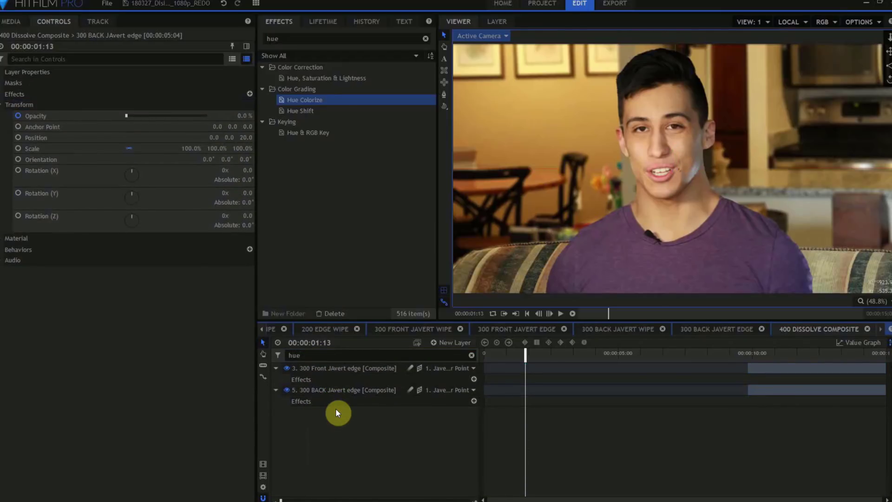
{"action": "left_click", "coordinate": [471, 354]}
Create a 1920x1080 white plane layer and move it just above 100 BACKGROUND.
{"action": "left_click", "coordinate": [450, 343]}
{"action": "left_click", "coordinate": [449, 352]}
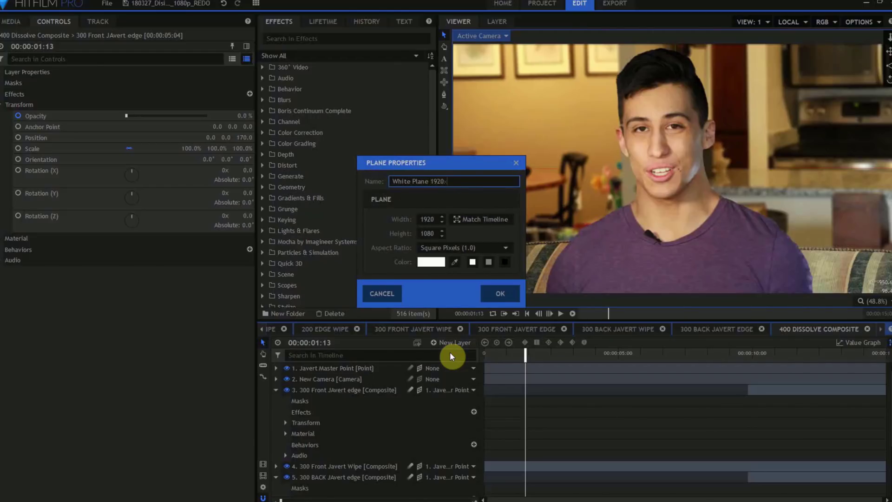
{"action": "left_click", "coordinate": [500, 293]}
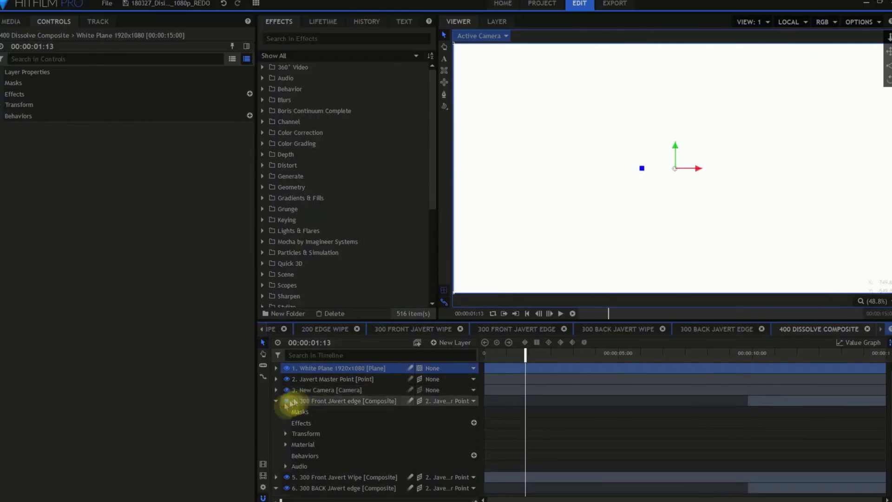
{"action": "left_click", "coordinate": [276, 401]}
{"action": "left_click", "coordinate": [276, 421]}
{"action": "left_click_drag", "start_coordinate": [311, 375], "coordinate": [330, 439]}
Make the white plane a 3D layer and apply the Grid effect to it.
{"action": "left_click", "coordinate": [420, 433]}
{"action": "left_click", "coordinate": [431, 458]}
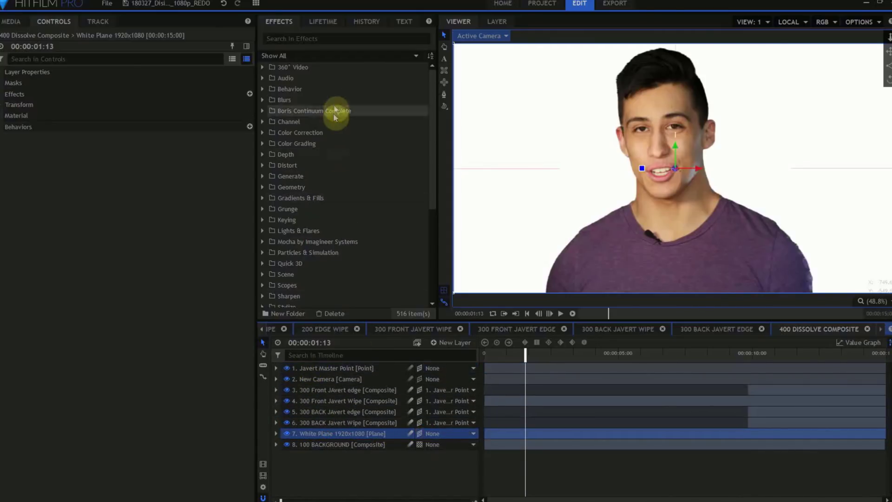
{"action": "left_click", "coordinate": [319, 38]}
{"action": "type", "text": "grid"}
{"action": "left_click_drag", "start_coordinate": [293, 78], "coordinate": [328, 433]}
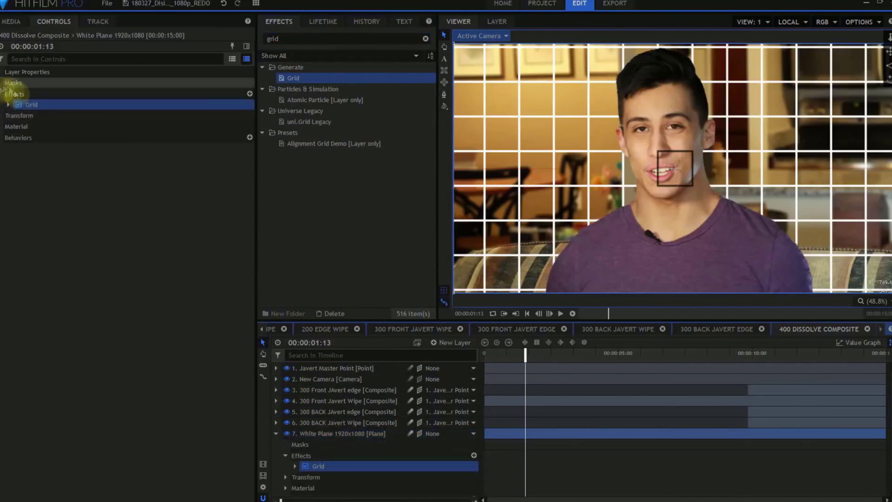
{"action": "left_click", "coordinate": [8, 104]}
Tilt the grid plane 7° around Y and lower it to Y -863.4.
{"action": "left_click", "coordinate": [19, 203]}
{"action": "left_click_drag", "start_coordinate": [131, 295], "coordinate": [139, 292]}
{"action": "left_click_drag", "start_coordinate": [675, 149], "coordinate": [677, 351]}
{"action": "left_click_drag", "start_coordinate": [253, 293], "coordinate": [251, 291]}
{"action": "scroll", "coordinate": [604, 174], "scroll_direction": "down", "scroll_amount": 2}
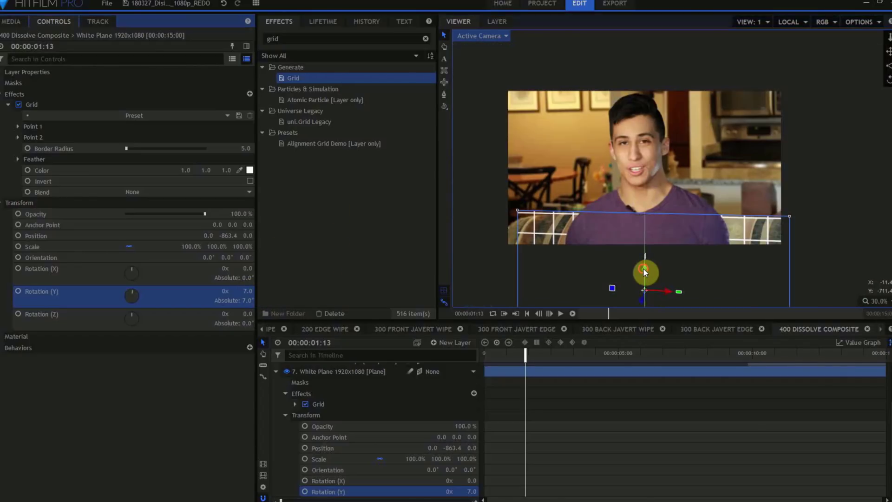
{"action": "left_click", "coordinate": [27, 72]}
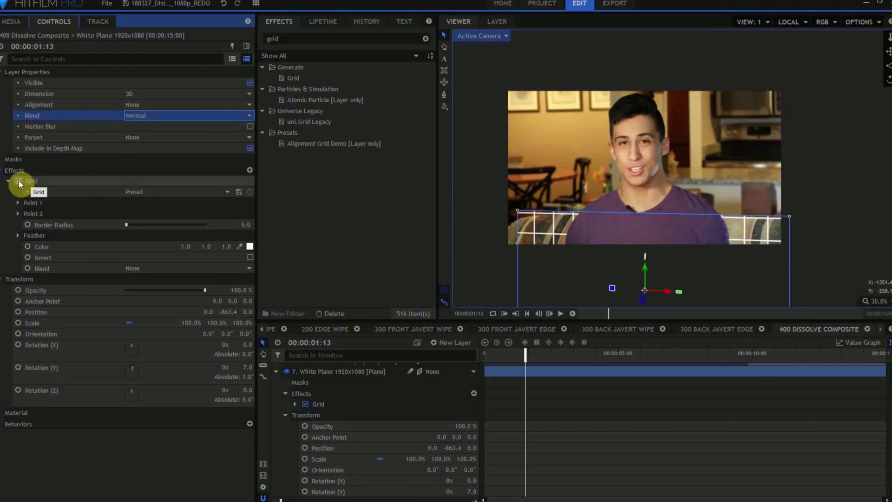
Disable the plane's Grid, set its blend mode to Multiply, and make it unlit.
{"action": "left_click", "coordinate": [19, 180]}
{"action": "left_click", "coordinate": [135, 116]}
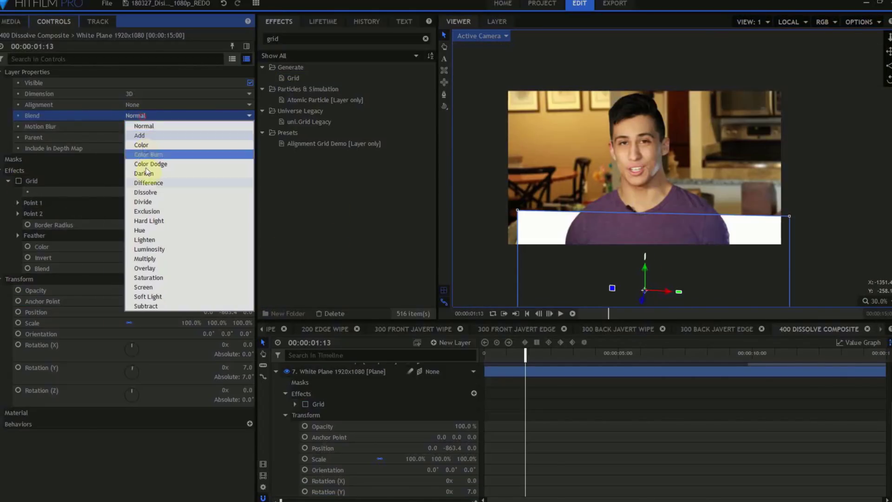
{"action": "left_click", "coordinate": [154, 258]}
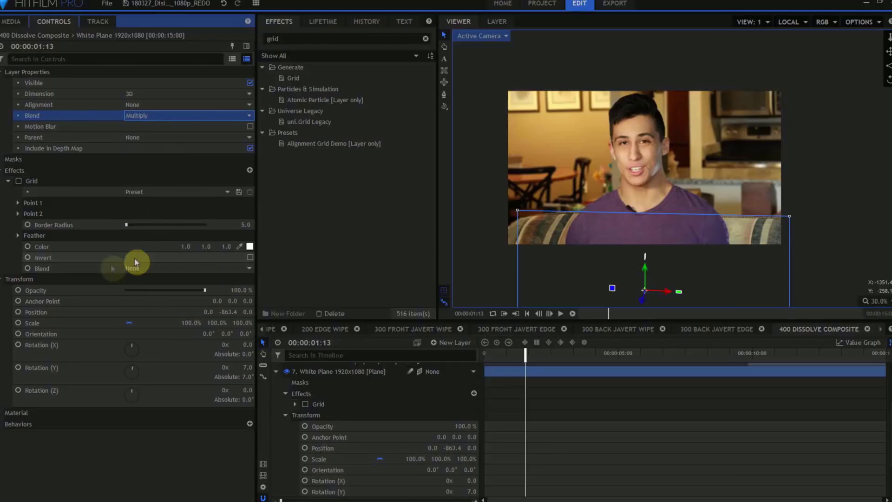
{"action": "left_click", "coordinate": [9, 413]}
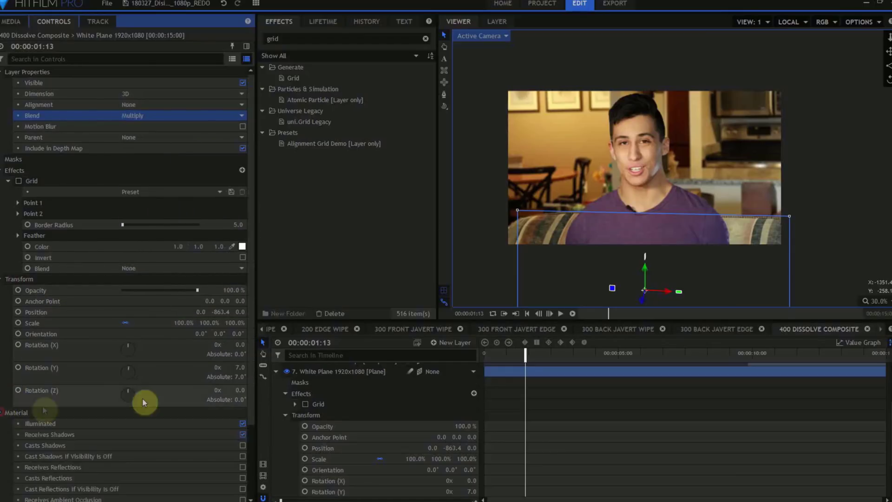
{"action": "scroll", "coordinate": [233, 395], "scroll_direction": "down", "scroll_amount": 3}
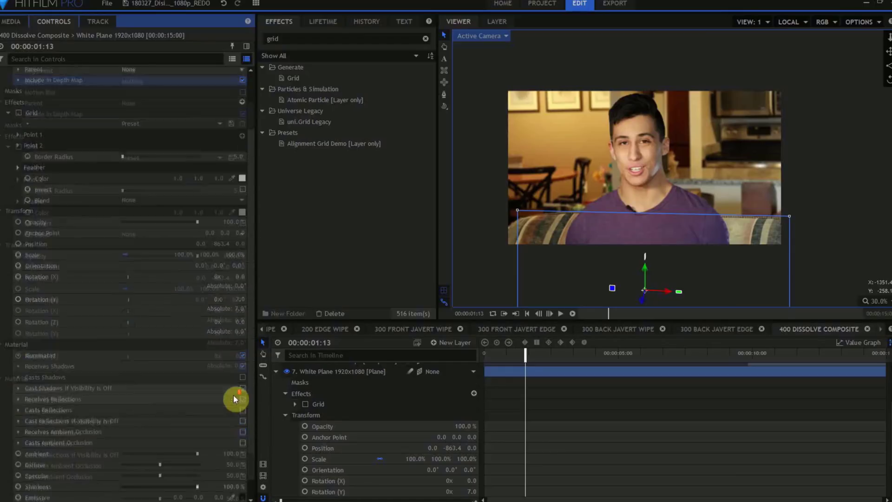
{"action": "left_click", "coordinate": [242, 355]}
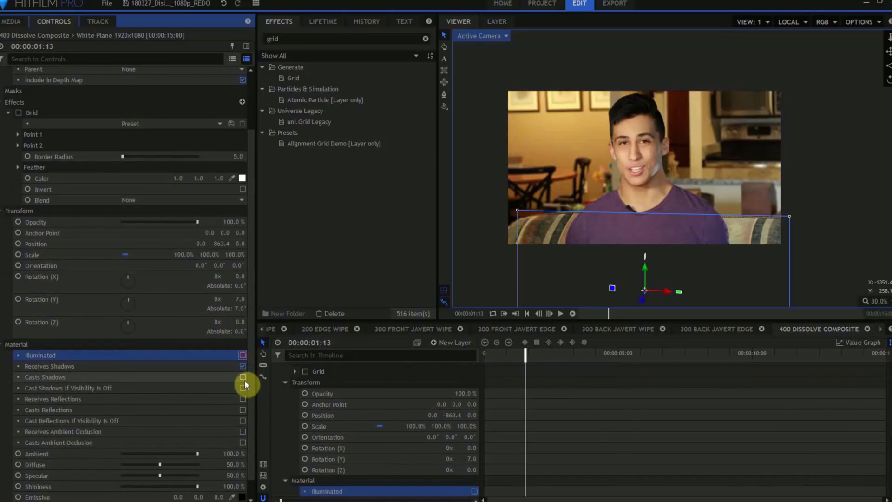
{"action": "left_click", "coordinate": [242, 377]}
Uncheck Illuminated on the Front Javert Wipe, BACK Javert edge and BACK Javert Wipe layers.
{"action": "left_click", "coordinate": [310, 356]}
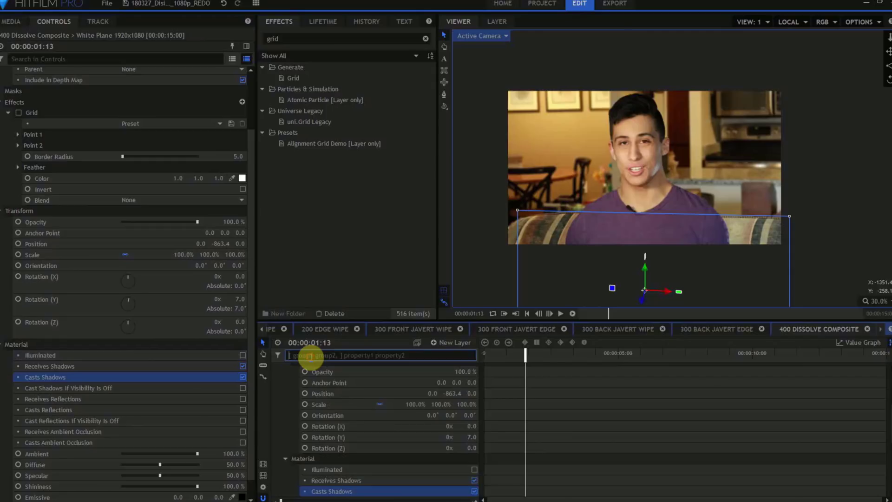
{"action": "type", "text": "illum"}
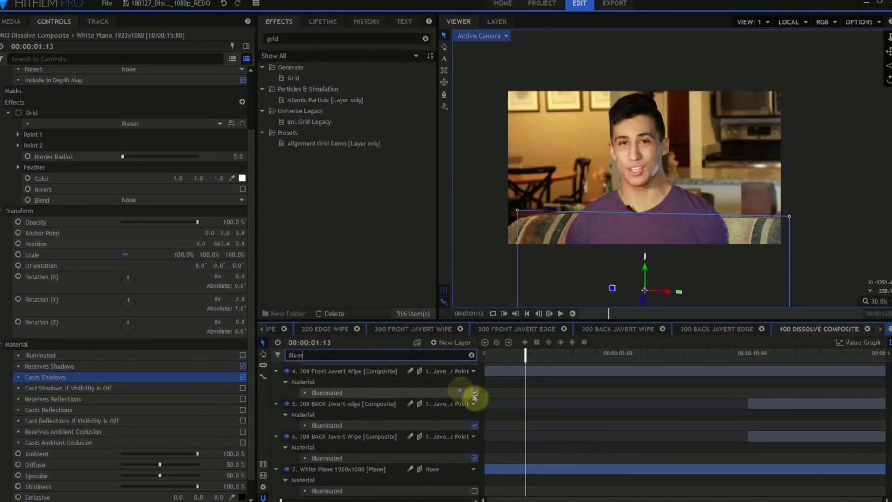
{"action": "left_click", "coordinate": [474, 393]}
{"action": "left_click", "coordinate": [474, 425]}
{"action": "left_click", "coordinate": [475, 458]}
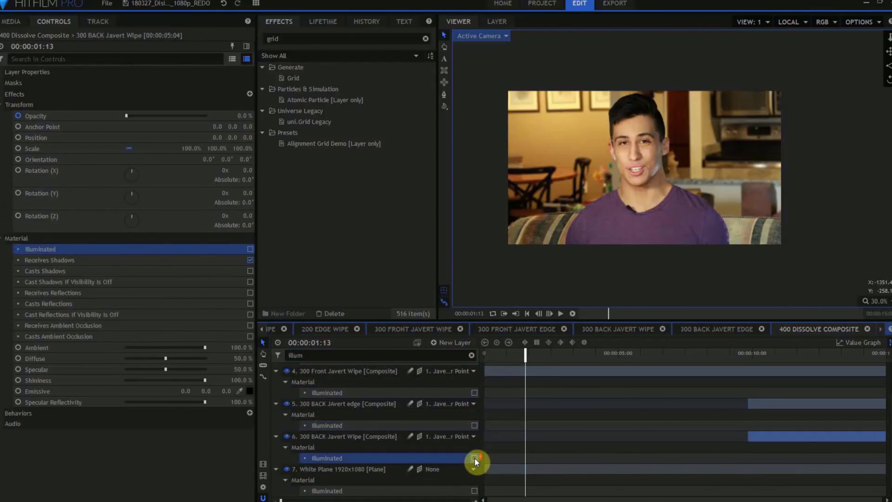
Turn on Casts Shadows for the Javert edge and wipe layers, and off for the White Plane.
{"action": "left_click", "coordinate": [388, 354]}
{"action": "type", "text": "shadows"}
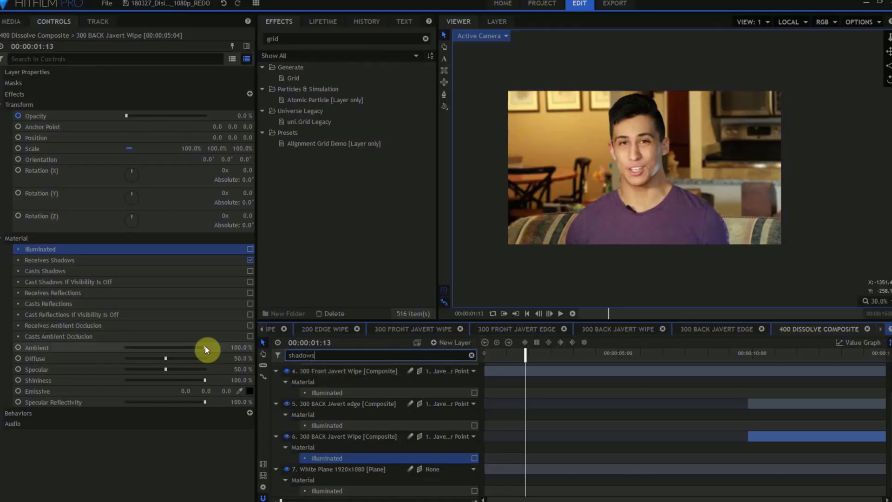
{"action": "left_click", "coordinate": [474, 401]}
{"action": "left_click", "coordinate": [476, 455]}
{"action": "scroll", "coordinate": [476, 454], "scroll_direction": "down", "scroll_amount": 1}
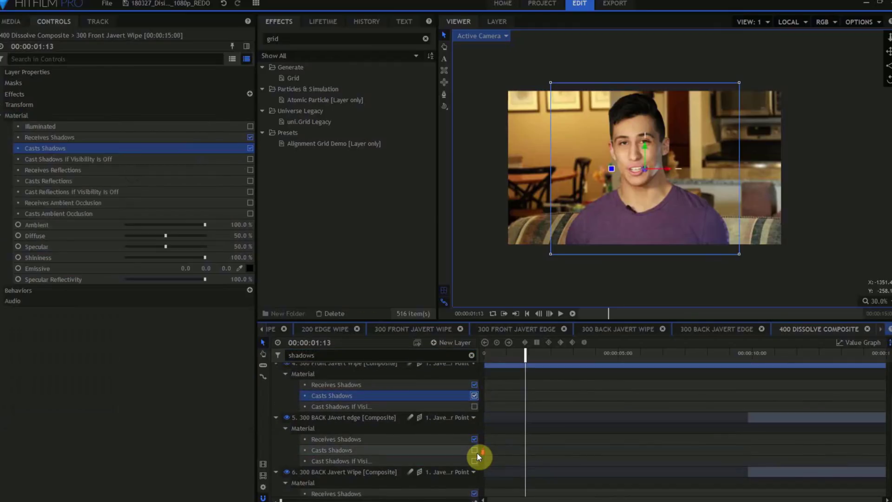
{"action": "left_click", "coordinate": [476, 454]}
{"action": "scroll", "coordinate": [475, 453], "scroll_direction": "down", "scroll_amount": 1}
{"action": "left_click", "coordinate": [473, 444]}
{"action": "scroll", "coordinate": [473, 445], "scroll_direction": "down", "scroll_amount": 1}
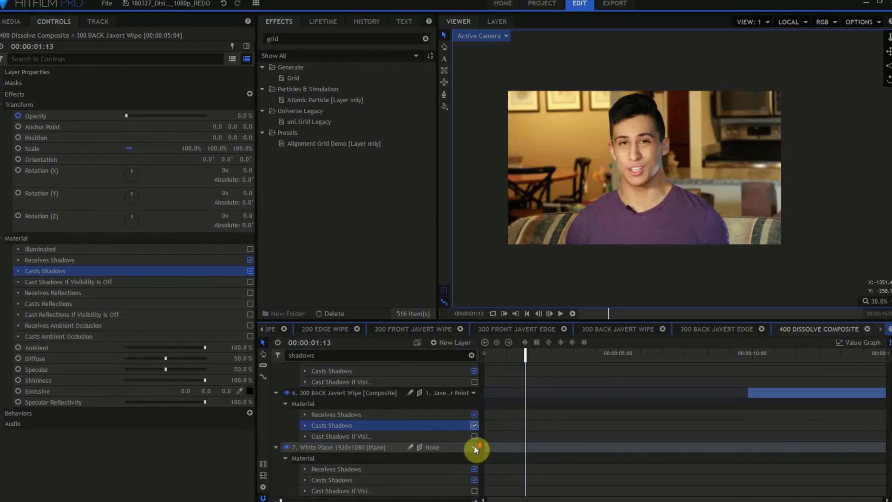
{"action": "left_click", "coordinate": [474, 480]}
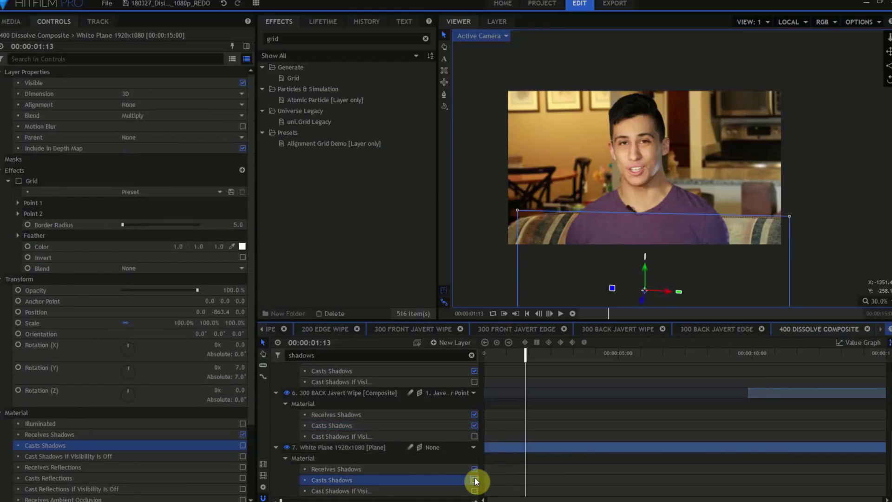
{"action": "left_click", "coordinate": [471, 355]}
{"action": "left_click", "coordinate": [447, 342]}
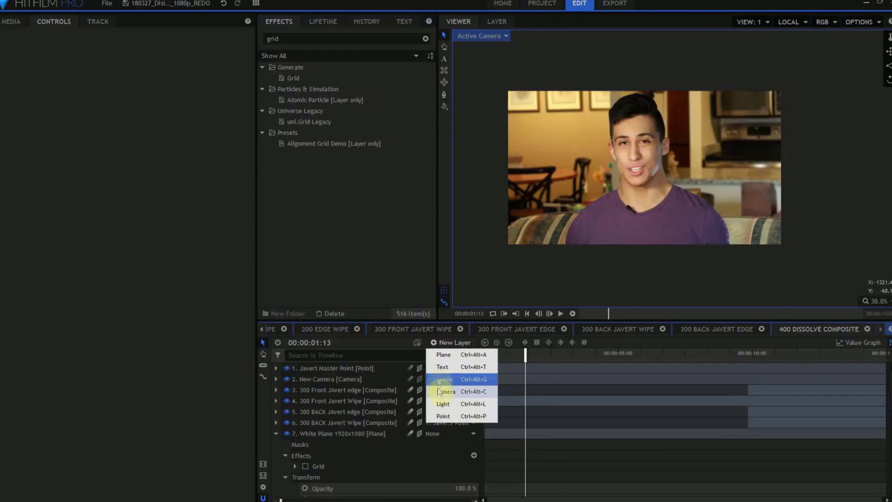
Add a light casting shadows at 40% opacity, 50% diffusion, with a sampled dark brown colour.
{"action": "left_click", "coordinate": [441, 402]}
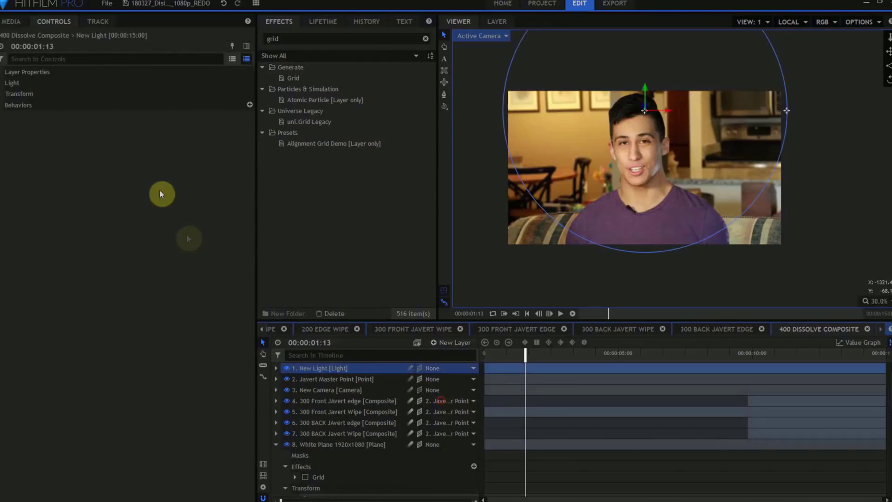
{"action": "left_click", "coordinate": [7, 83]}
{"action": "left_click", "coordinate": [250, 127]}
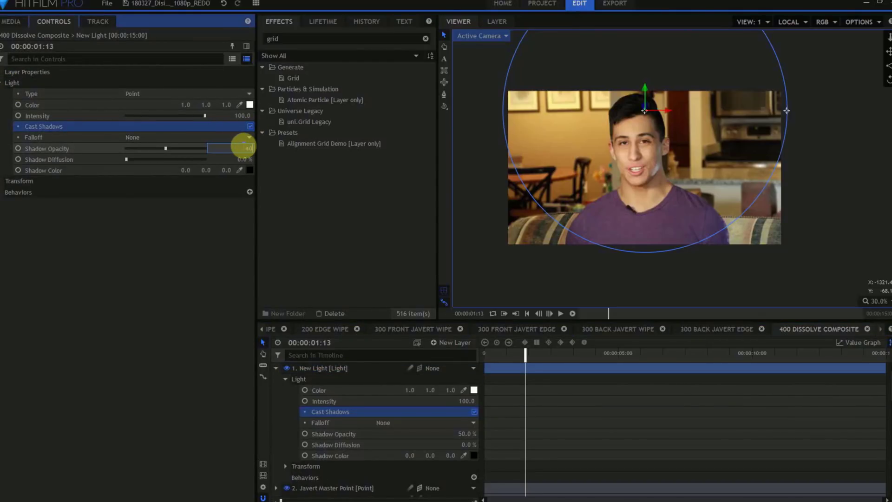
{"action": "left_click", "coordinate": [244, 146]}
{"action": "type", "text": "40"}
{"action": "key", "text": "Tab"}
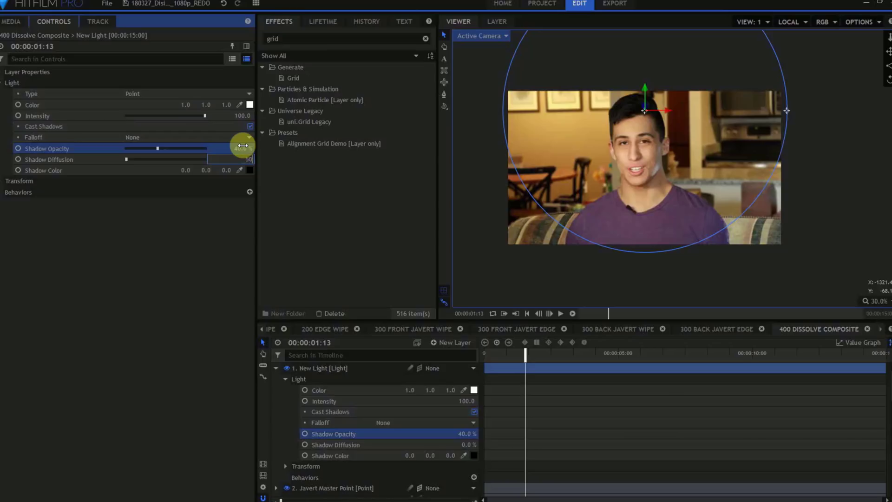
{"action": "key", "text": "Tab"}
{"action": "left_click", "coordinate": [240, 167]}
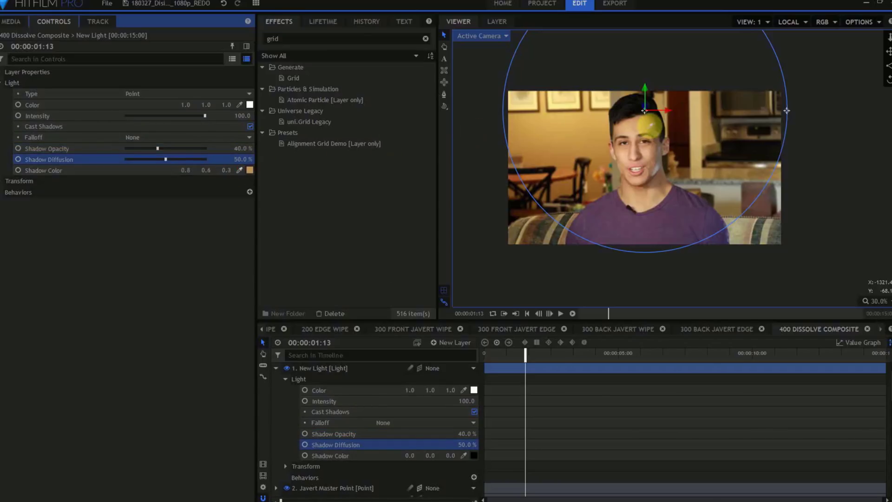
{"action": "left_click", "coordinate": [716, 122]}
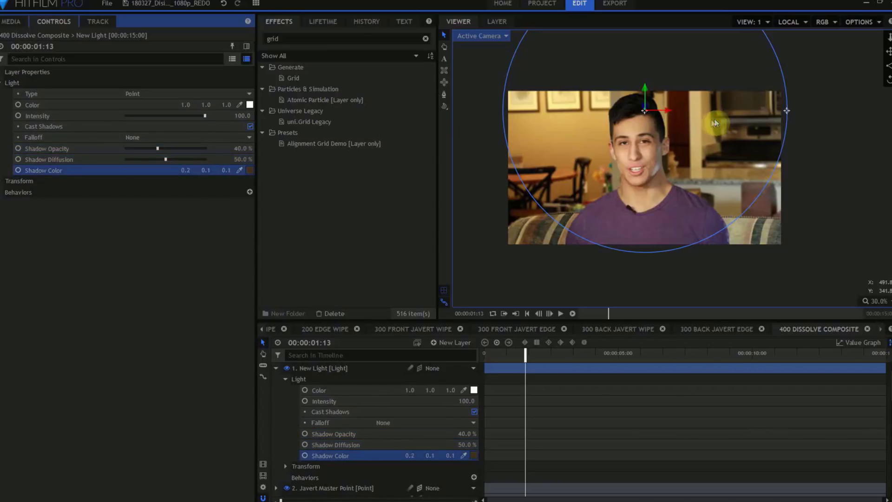
Set the light's X position to -2000.
{"action": "left_click", "coordinate": [6, 180]}
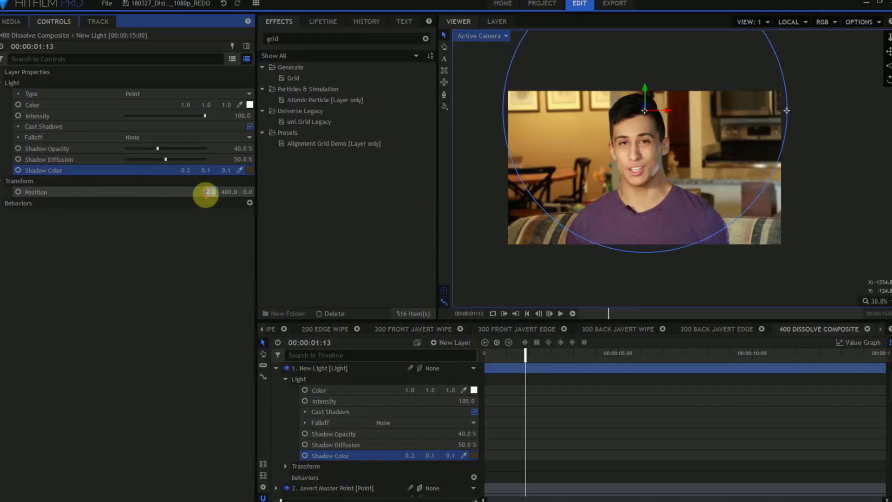
{"action": "left_click", "coordinate": [204, 191]}
{"action": "type", "text": "-2000"}
{"action": "key", "text": "Tab"}
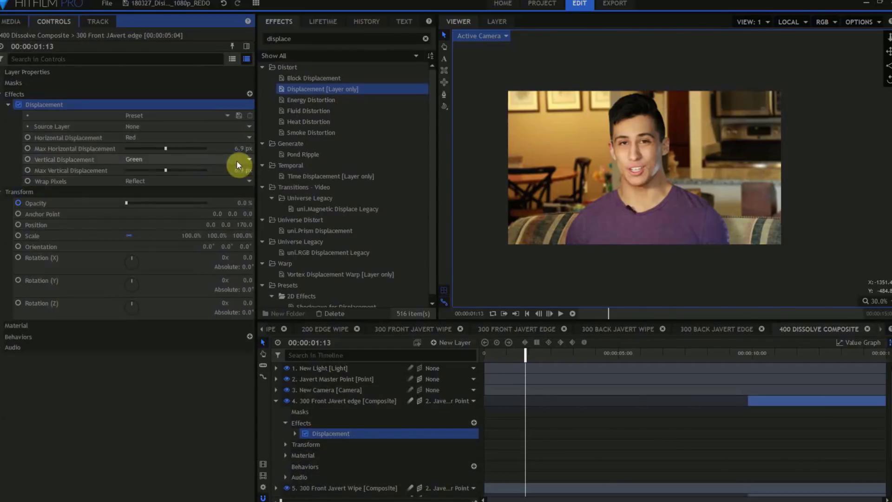
Set the front edge Displacement's Max Vertical Displacement to -15 px.
{"action": "left_click", "coordinate": [245, 170]}
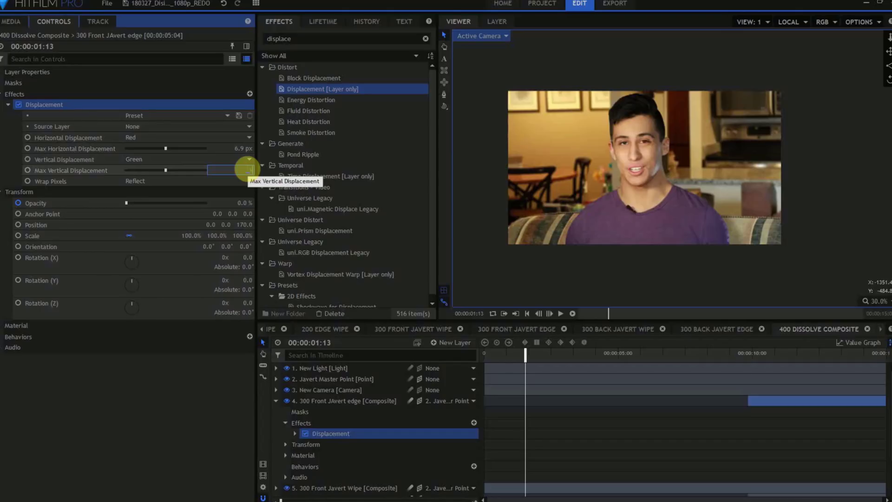
{"action": "type", "text": "-15"}
{"action": "key", "text": "Return"}
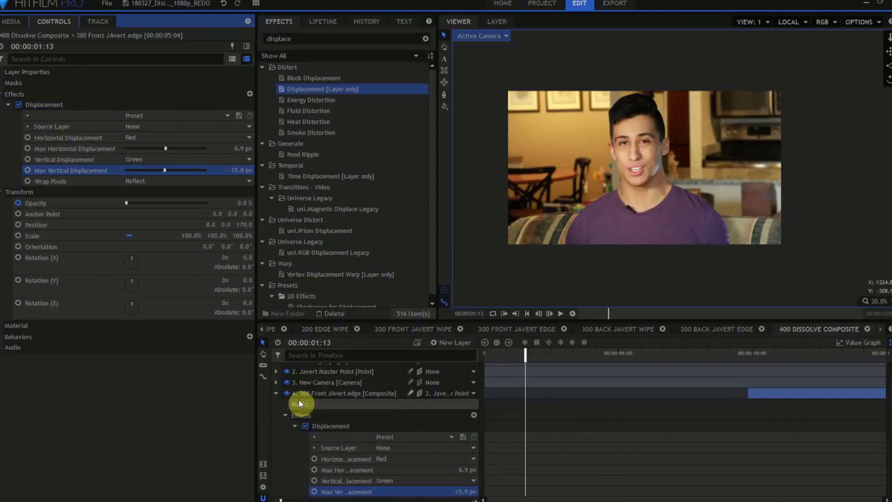
{"action": "scroll", "coordinate": [297, 397], "scroll_direction": "up", "scroll_amount": 1}
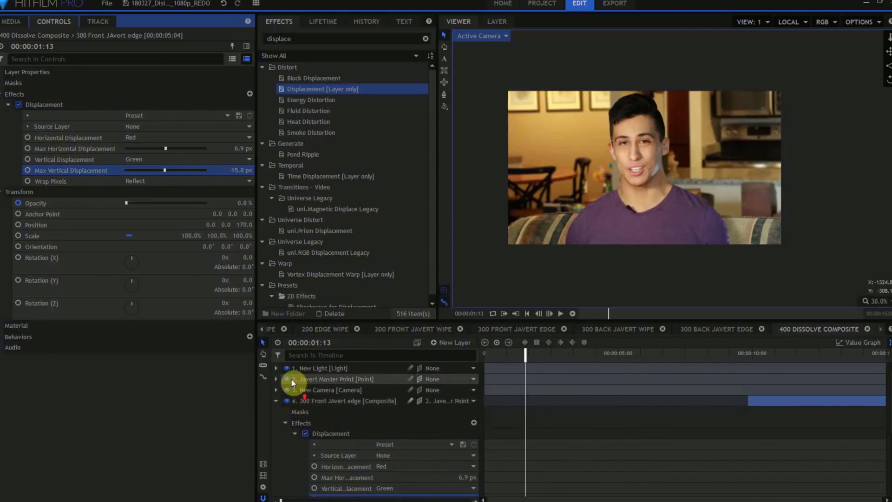
Adjust the viewer's playback quality and playback resolution options.
{"action": "left_click", "coordinate": [859, 22]}
{"action": "mouse_move", "coordinate": [848, 34]}
{"action": "left_click", "coordinate": [765, 48]}
{"action": "left_click", "coordinate": [858, 22]}
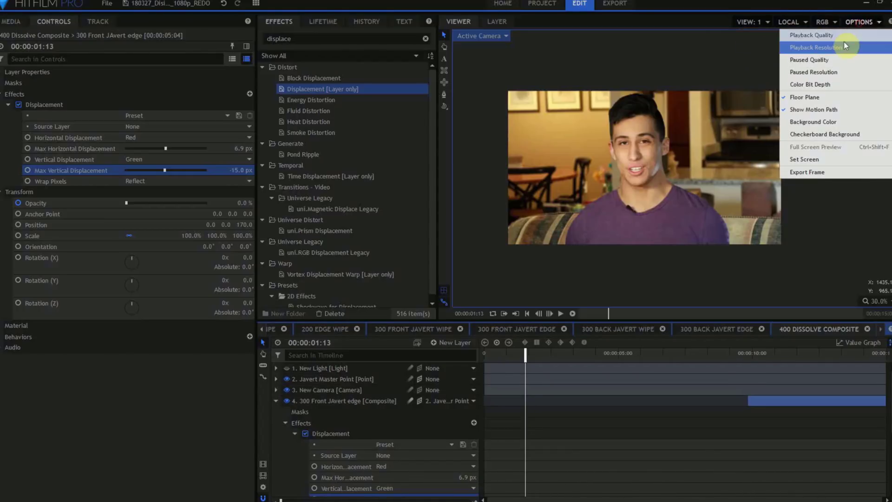
{"action": "mouse_move", "coordinate": [836, 47]}
{"action": "left_click", "coordinate": [766, 82]}
Set the viewer's paused resolution to Quarter and scale the footage to fit.
{"action": "left_click", "coordinate": [858, 22]}
{"action": "mouse_move", "coordinate": [833, 64]}
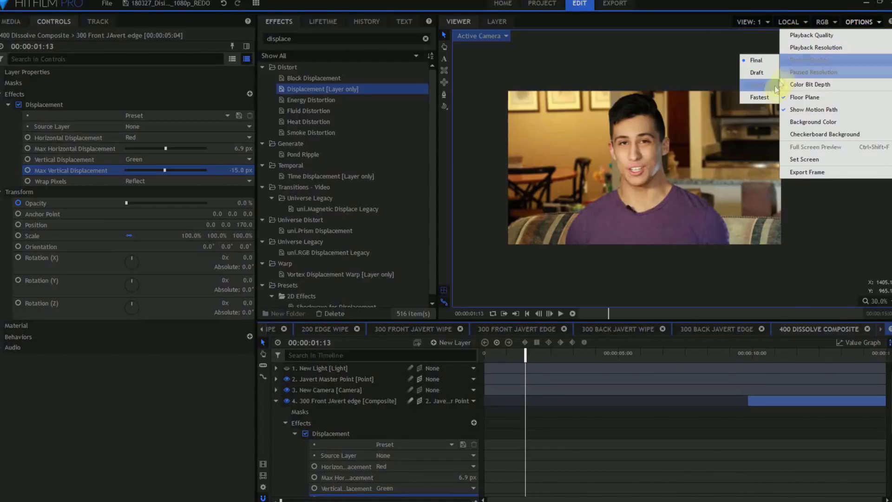
{"action": "left_click", "coordinate": [752, 85]}
{"action": "left_click", "coordinate": [859, 22]}
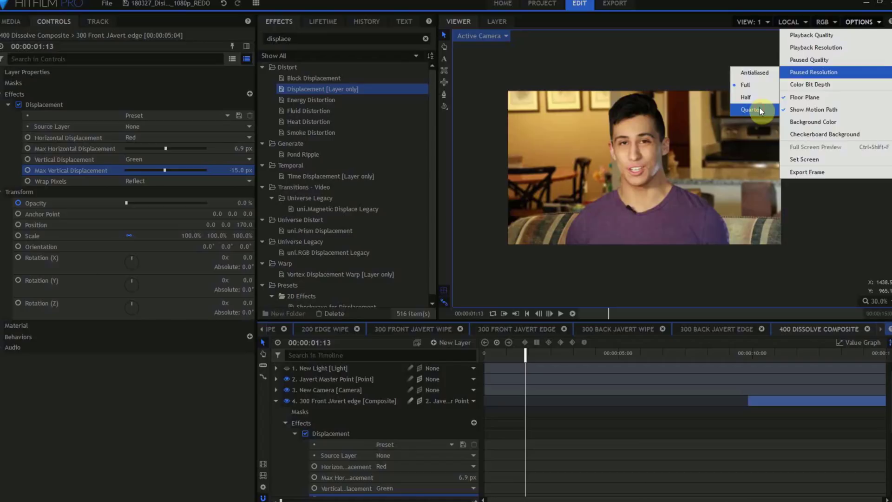
{"action": "left_click", "coordinate": [751, 109]}
{"action": "left_click", "coordinate": [874, 301]}
{"action": "left_click", "coordinate": [873, 412]}
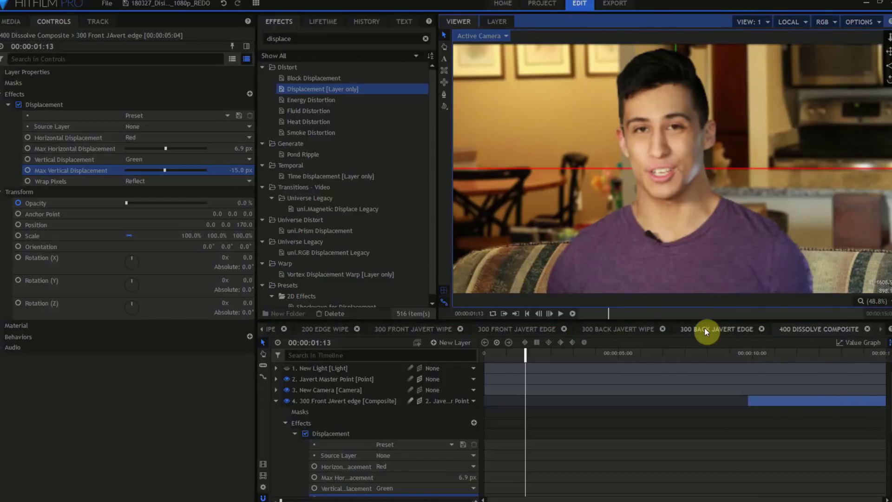
{"action": "left_click_drag", "start_coordinate": [338, 37], "coordinate": [255, 36]}
Add a Particle Simulator layer above layer 2 with an unlit, shadow-casting material.
{"action": "type", "text": "partic"}
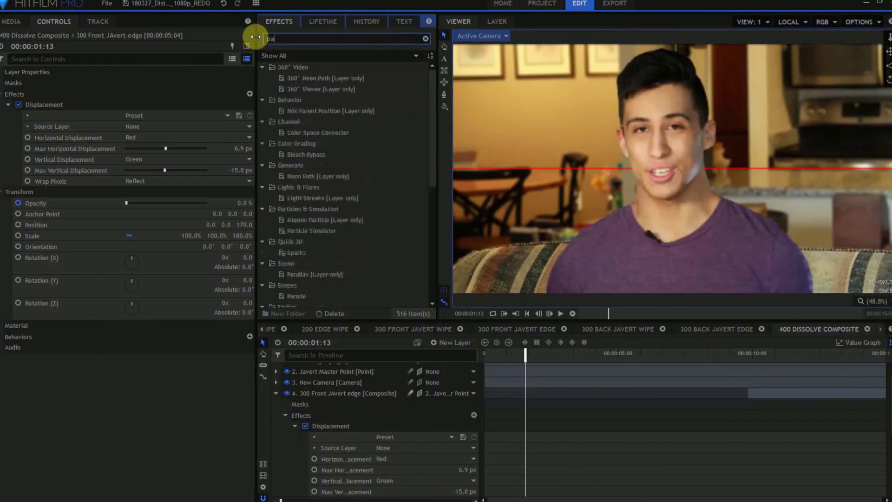
{"action": "left_click", "coordinate": [300, 88]}
{"action": "left_click_drag", "start_coordinate": [300, 87], "coordinate": [312, 369]}
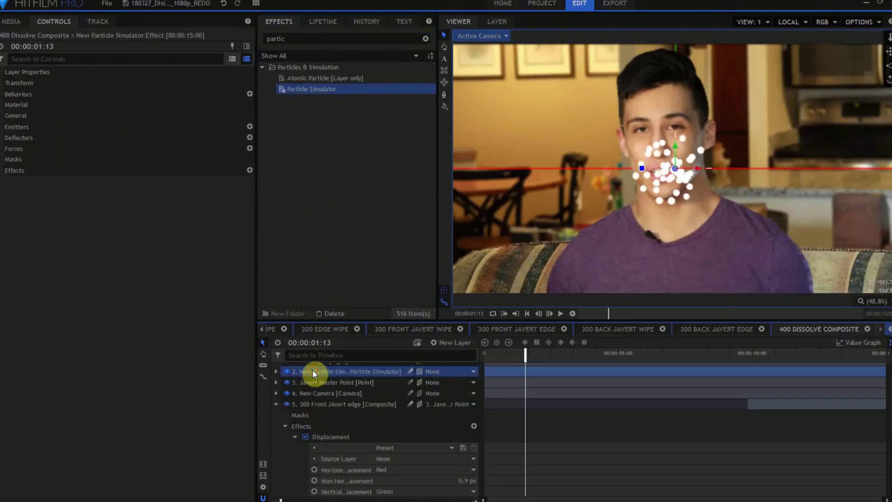
{"action": "left_click", "coordinate": [4, 104]}
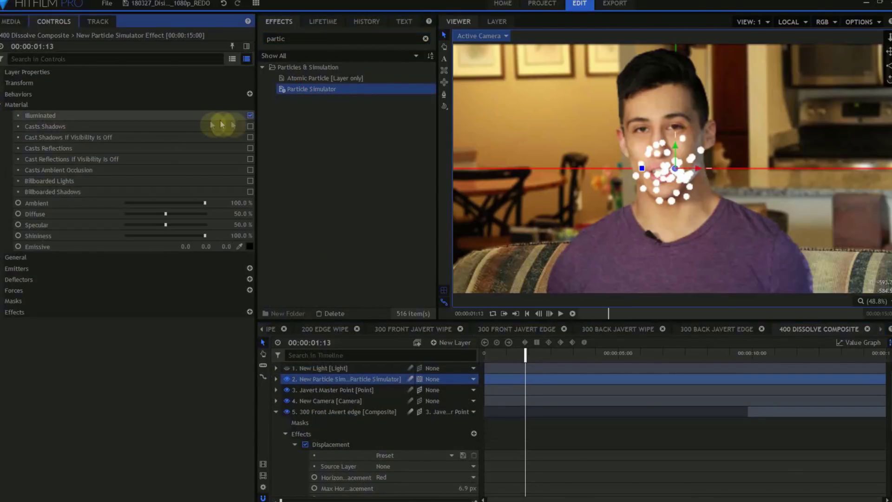
{"action": "left_click", "coordinate": [251, 116]}
{"action": "left_click", "coordinate": [250, 125]}
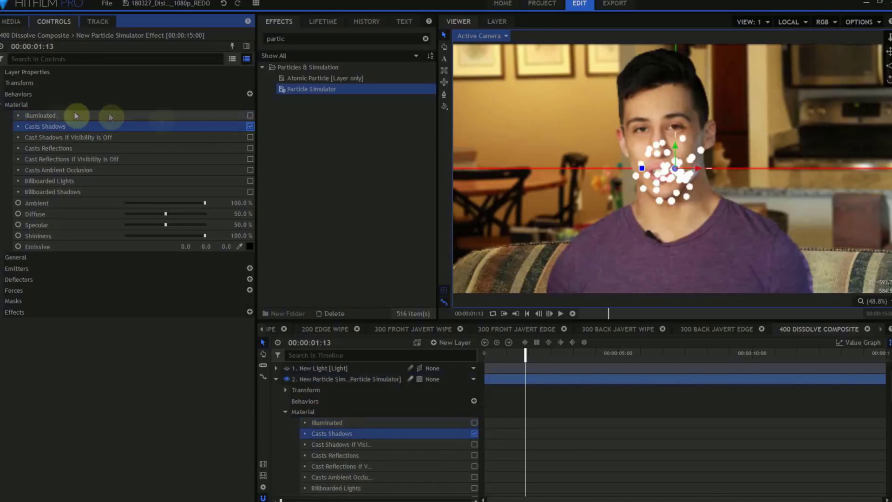
{"action": "left_click", "coordinate": [1, 107]}
Make the emitter a Quad and move and widen it over Javert's face to 312x676.
{"action": "left_click", "coordinate": [9, 137]}
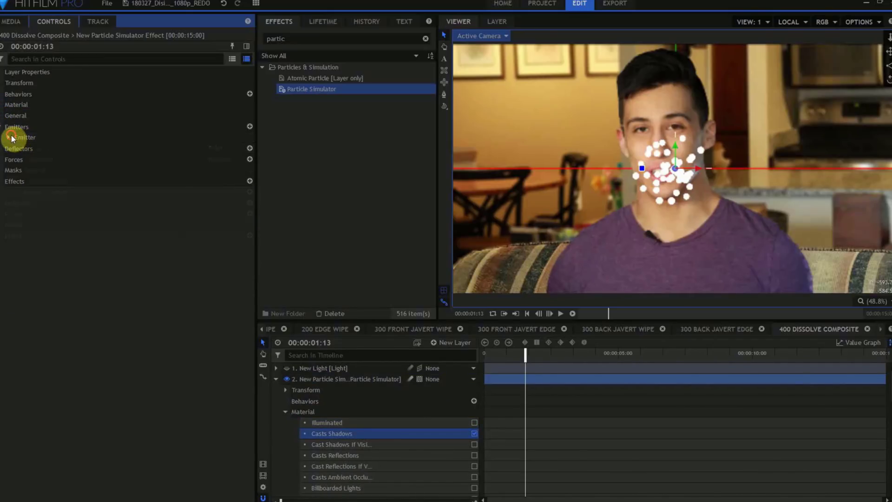
{"action": "left_click", "coordinate": [221, 150]}
{"action": "left_click", "coordinate": [224, 178]}
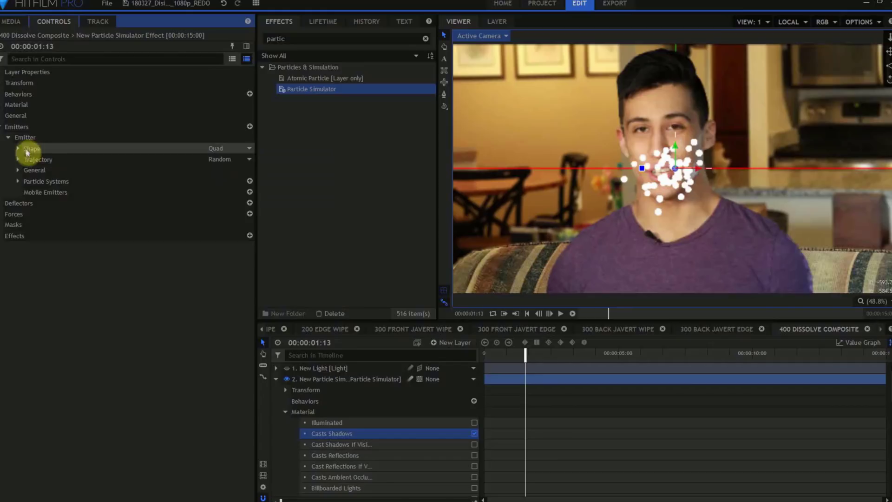
{"action": "left_click", "coordinate": [18, 148]}
{"action": "left_click", "coordinate": [62, 171]}
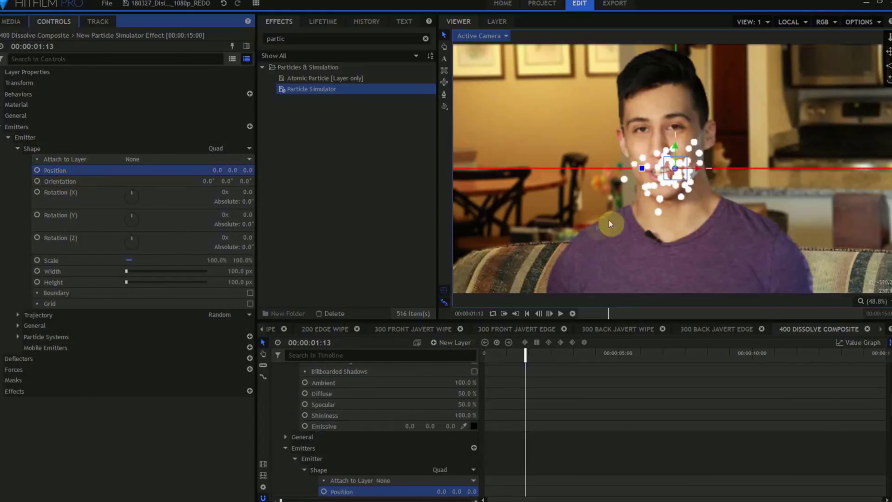
{"action": "left_click_drag", "start_coordinate": [679, 149], "coordinate": [679, 127]}
{"action": "left_click_drag", "start_coordinate": [235, 272], "coordinate": [312, 283]}
Give the particles a Cone trajectory rotated 90° on Y with radius 85.
{"action": "left_click", "coordinate": [232, 314]}
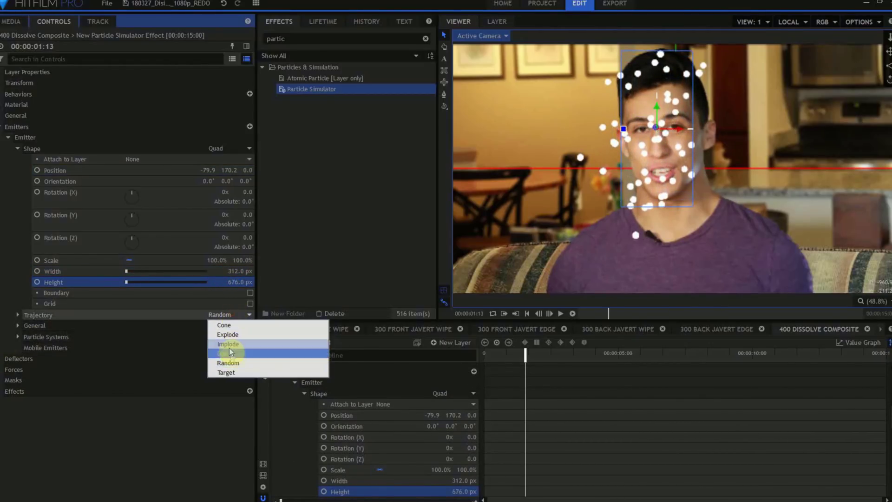
{"action": "left_click", "coordinate": [225, 326]}
{"action": "left_click", "coordinate": [18, 316]}
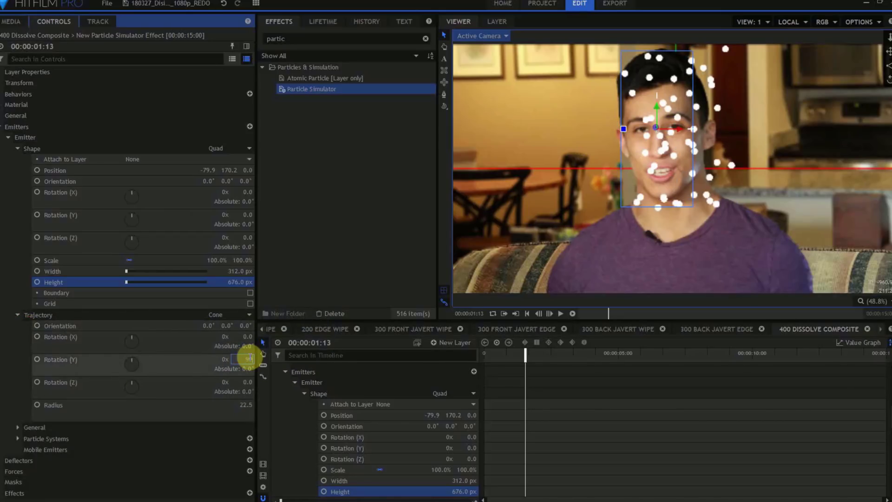
{"action": "key", "text": "Return"}
{"action": "left_click", "coordinate": [245, 403]}
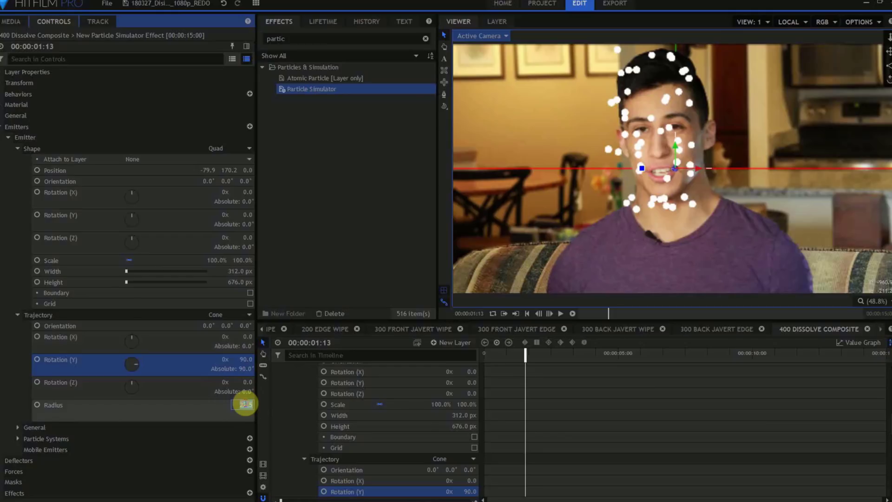
{"action": "type", "text": "85"}
{"action": "key", "text": "Return"}
Set the particles' speed variation to 10 and their life to 4 seconds.
{"action": "left_click", "coordinate": [139, 58]}
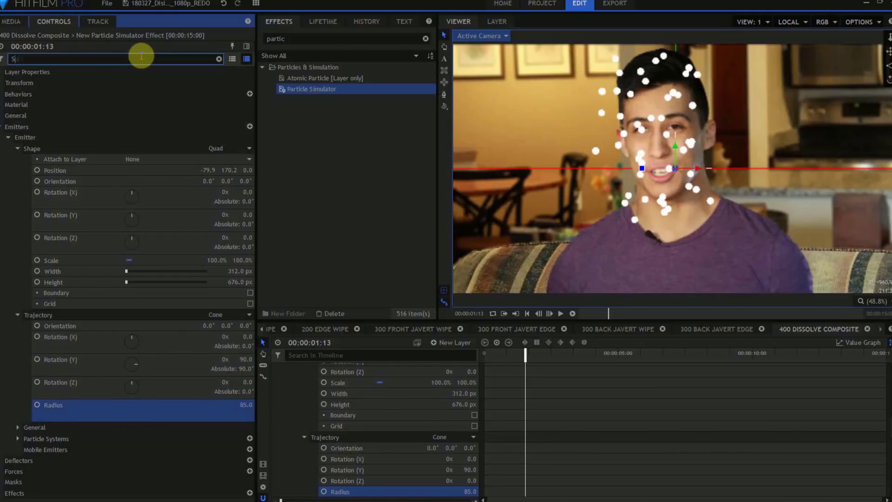
{"action": "type", "text": "Speed"}
{"action": "left_click", "coordinate": [234, 126]}
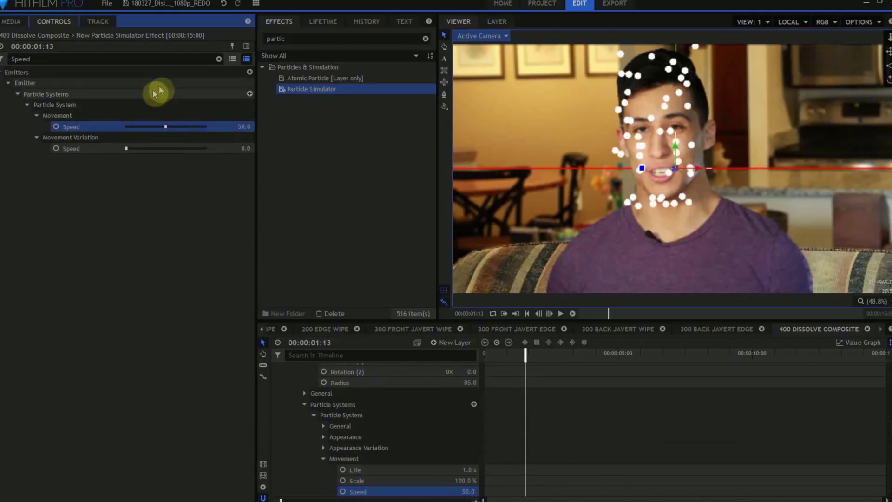
{"action": "left_click", "coordinate": [243, 149]}
{"action": "triple_click", "coordinate": [175, 56]}
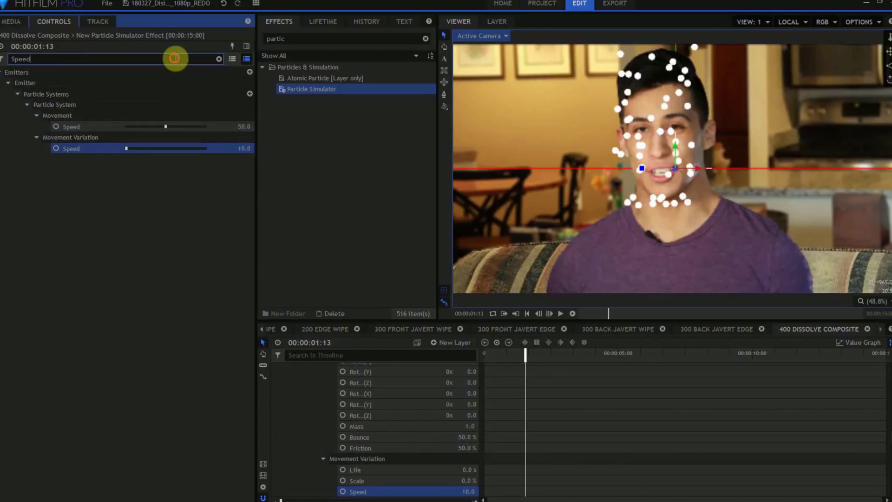
{"action": "type", "text": "life"}
{"action": "left_click", "coordinate": [244, 126]}
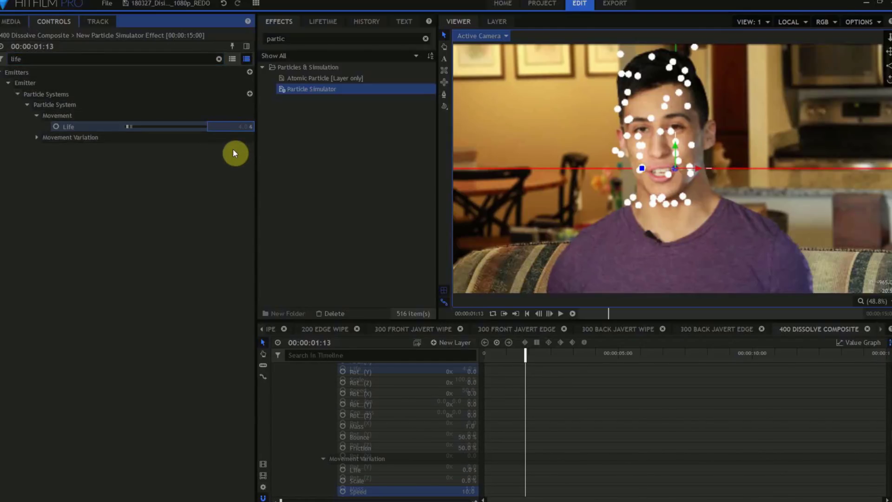
{"action": "left_click", "coordinate": [219, 59]}
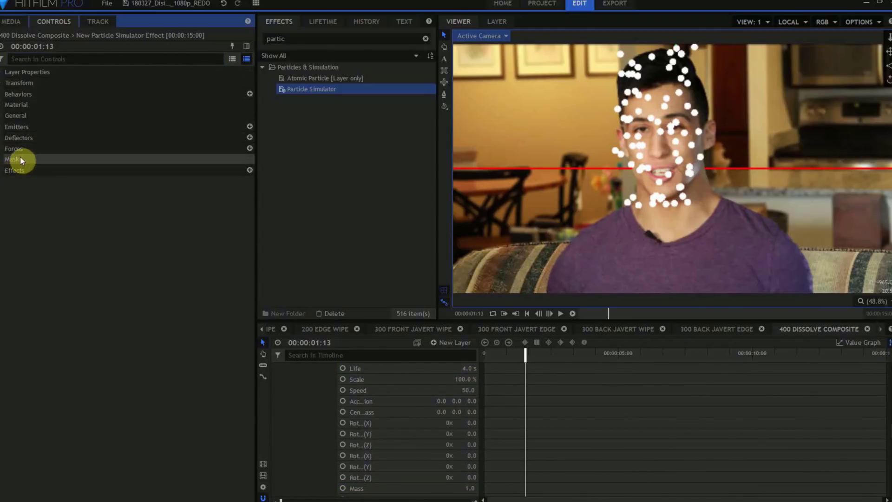
Add a force at 15% strength and name it Gravity.
{"action": "left_click", "coordinate": [249, 148]}
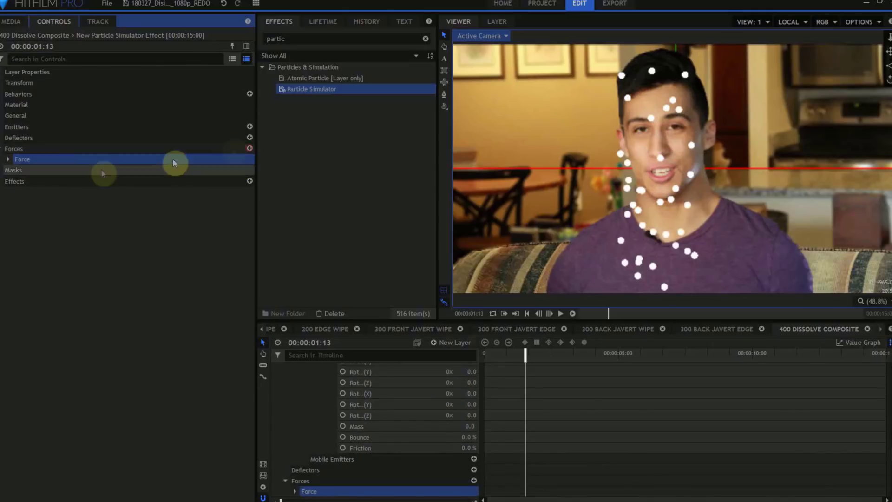
{"action": "left_click", "coordinate": [9, 160]}
{"action": "left_click", "coordinate": [18, 192]}
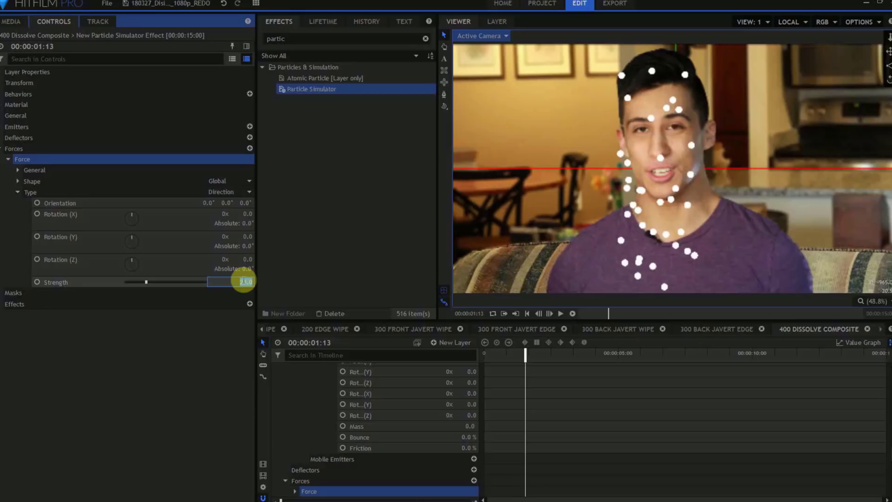
{"action": "left_click", "coordinate": [243, 281]}
{"action": "type", "text": "15"}
{"action": "key", "text": "Return"}
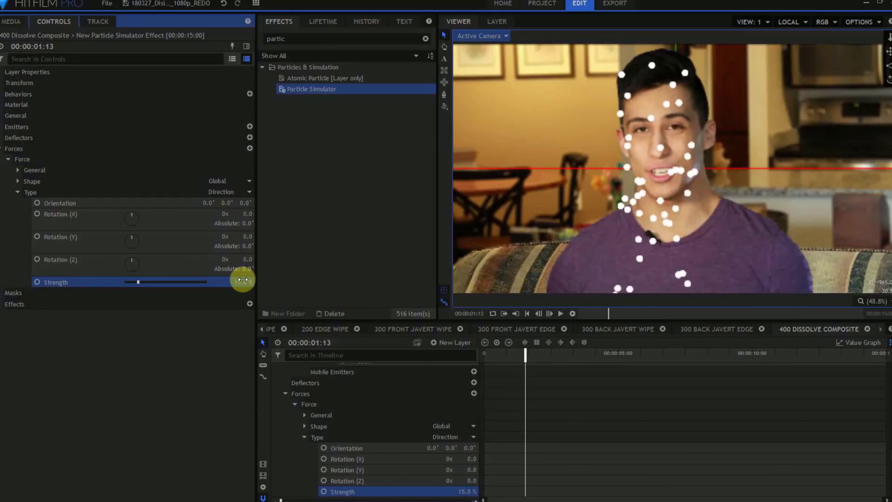
{"action": "double_click", "coordinate": [31, 161]}
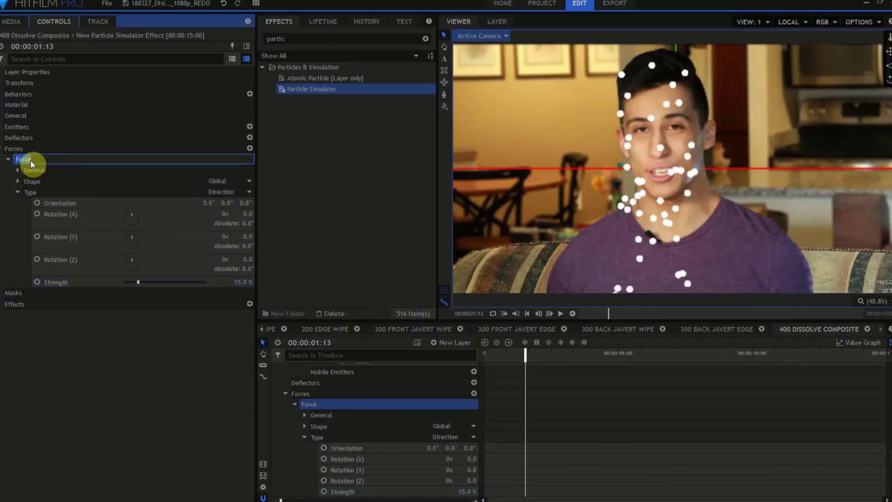
{"action": "type", "text": "Gravity"}
{"action": "key", "text": "Return"}
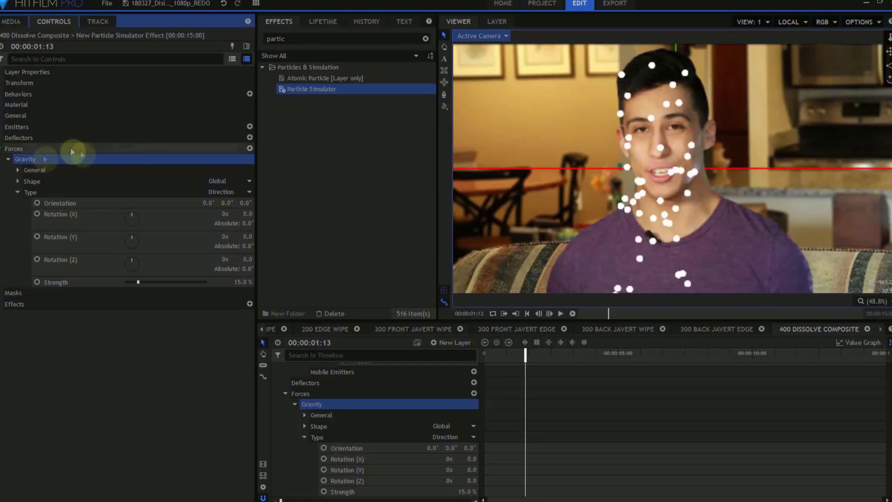
Add a second force named Turbulence and set its type to Turbulence.
{"action": "left_click", "coordinate": [250, 148]}
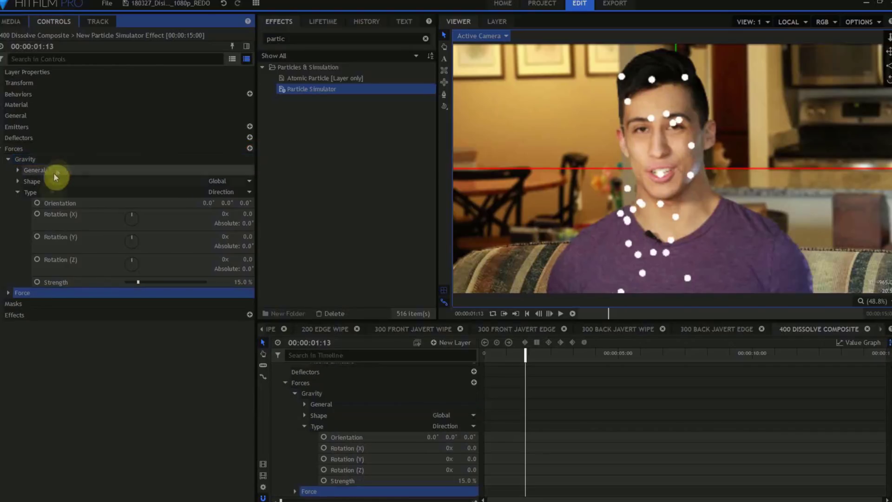
{"action": "double_click", "coordinate": [36, 291]}
{"action": "type", "text": "Turbule"}
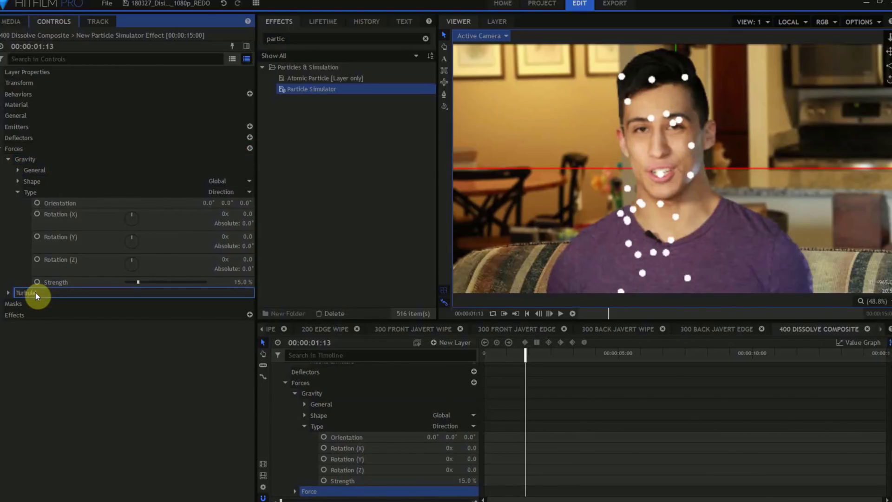
{"action": "type", "text": "nce"}
{"action": "key", "text": "Return"}
{"action": "left_click", "coordinate": [8, 293]}
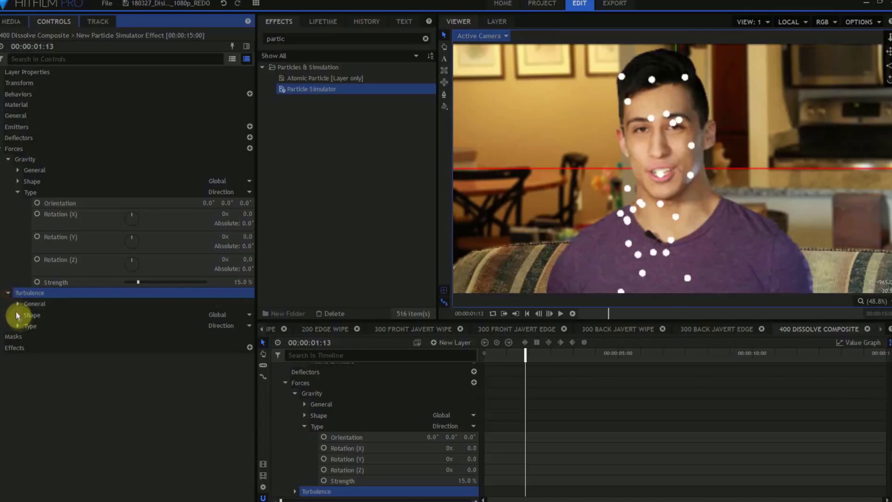
{"action": "left_click", "coordinate": [220, 326]}
{"action": "left_click", "coordinate": [232, 363]}
{"action": "left_click", "coordinate": [14, 148]}
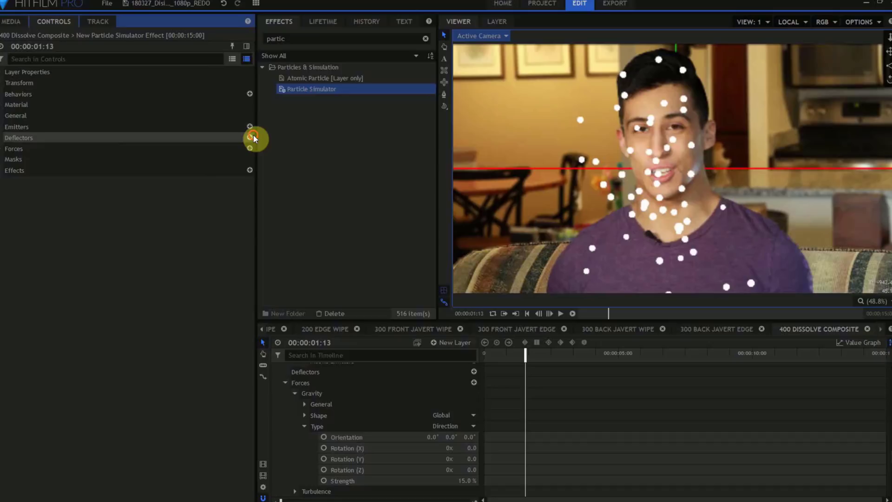
Add a deflector named Couch that uses the White Plane layer's mask as its shape.
{"action": "left_click", "coordinate": [250, 137]}
{"action": "double_click", "coordinate": [33, 149]}
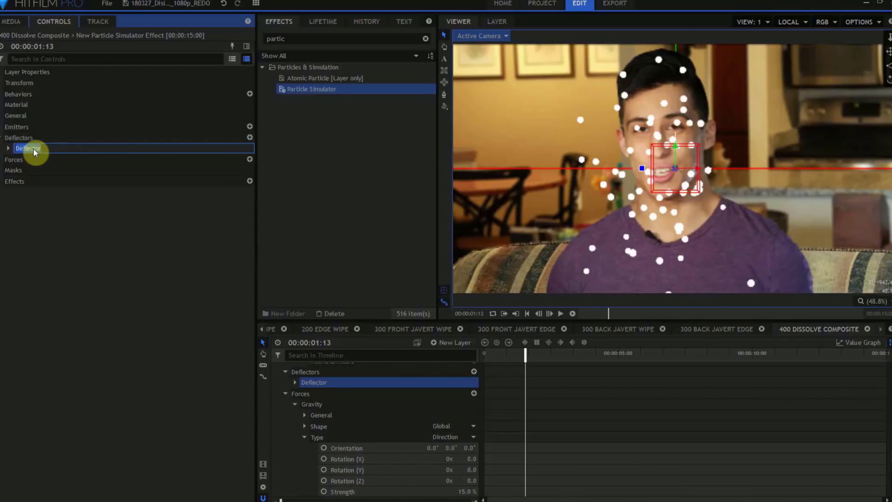
{"action": "type", "text": "Couch"}
{"action": "key", "text": "Return"}
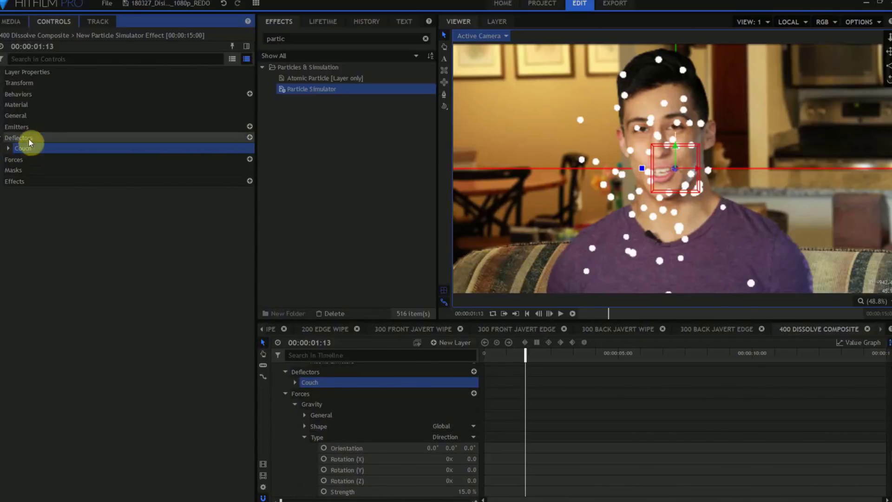
{"action": "left_click", "coordinate": [11, 148]}
{"action": "left_click", "coordinate": [217, 171]}
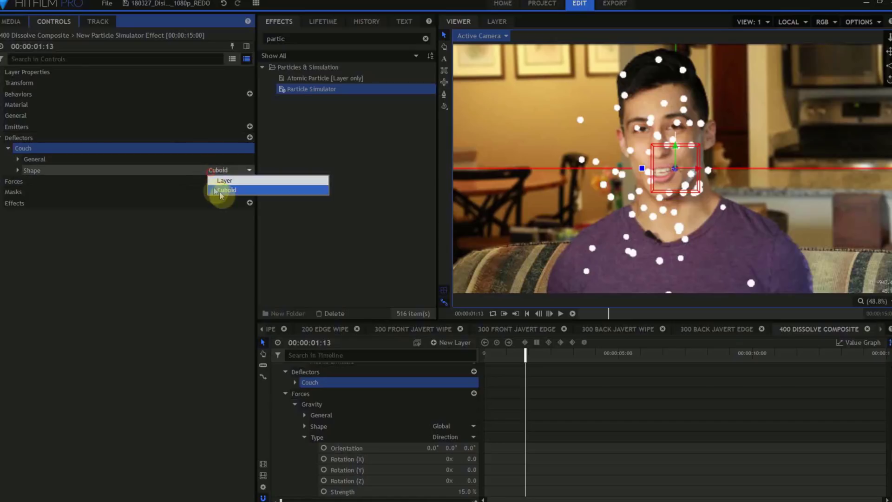
{"action": "left_click", "coordinate": [215, 184]}
{"action": "left_click", "coordinate": [19, 171]}
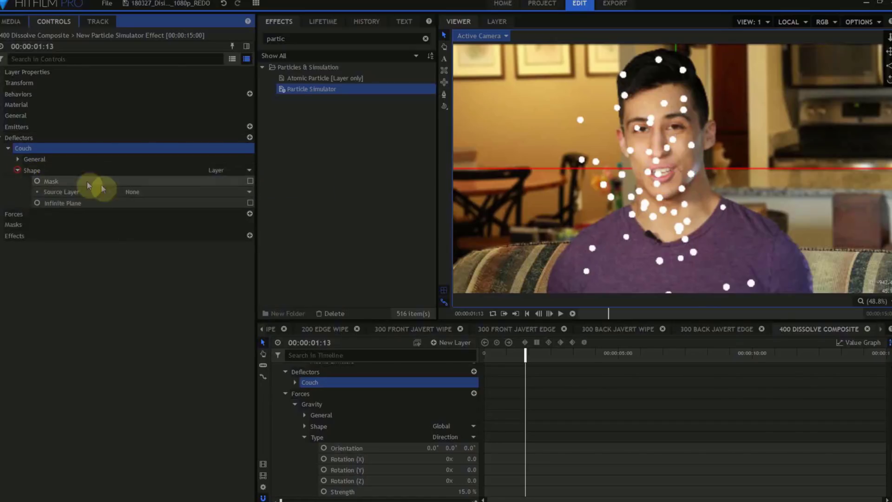
{"action": "left_click", "coordinate": [140, 193]}
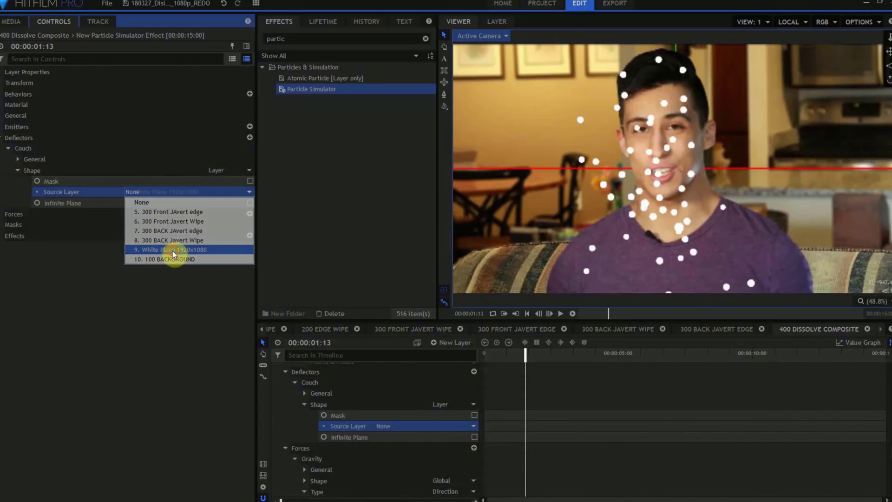
{"action": "left_click", "coordinate": [175, 252]}
{"action": "left_click", "coordinate": [250, 180]}
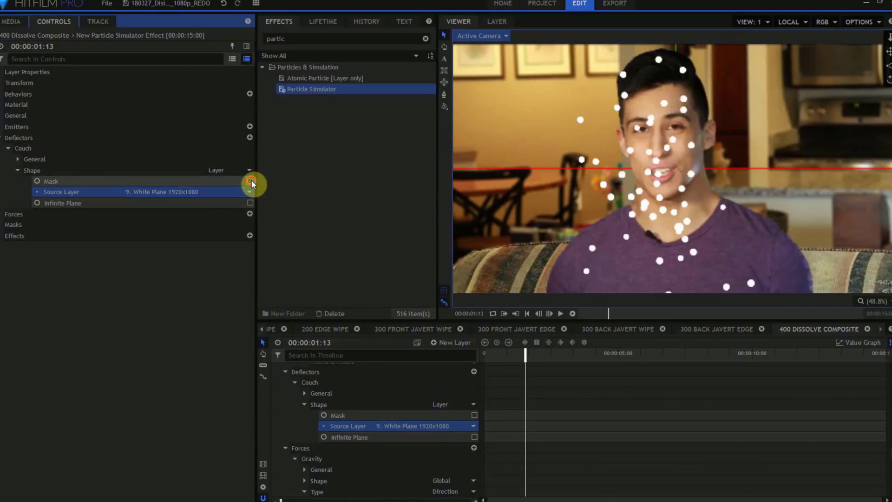
{"action": "left_click", "coordinate": [8, 149]}
Add a deflector named Kill Bottom and enable Kill Particles.
{"action": "left_click", "coordinate": [250, 137]}
{"action": "type", "text": "Kill Bottom"}
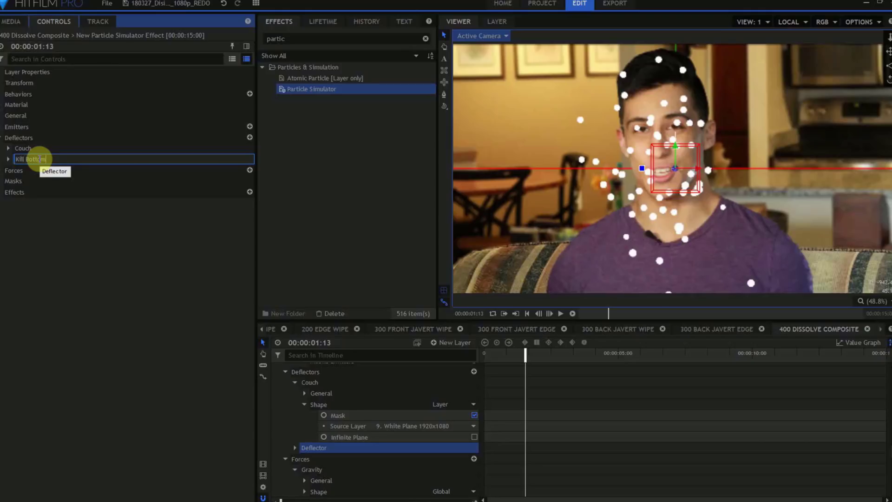
{"action": "key", "text": "Return"}
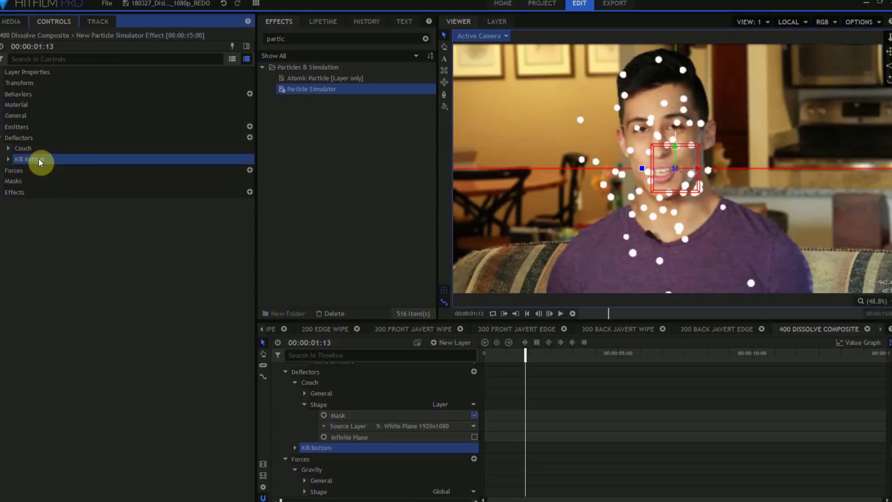
{"action": "left_click", "coordinate": [8, 159]}
{"action": "left_click", "coordinate": [18, 170]}
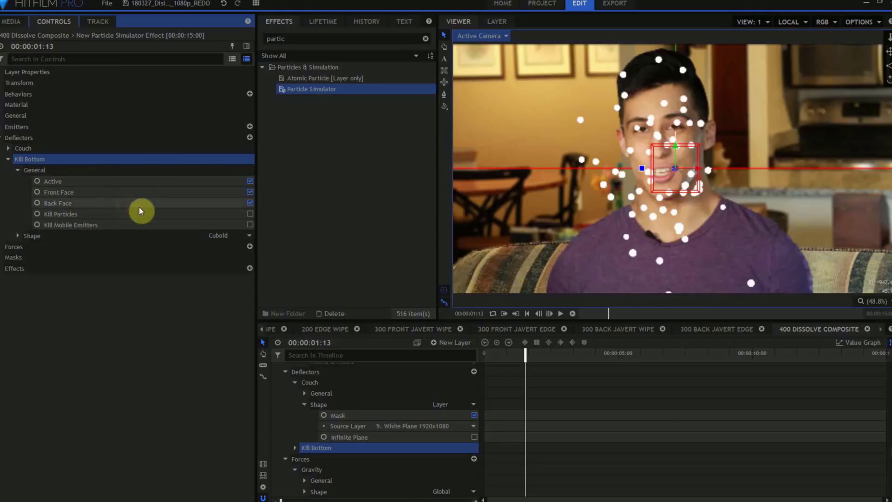
{"action": "left_click", "coordinate": [250, 213]}
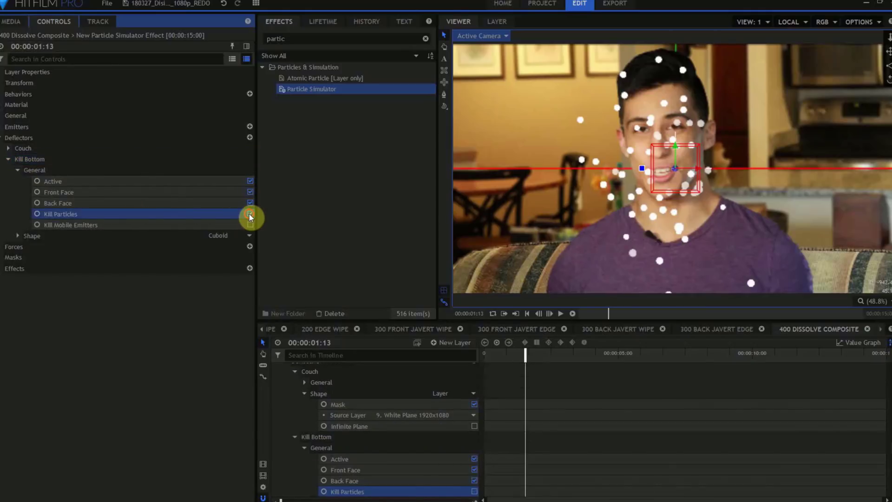
Size the Kill Bottom box 3000×20×3000 and place it at Y -700.
{"action": "left_click", "coordinate": [17, 237]}
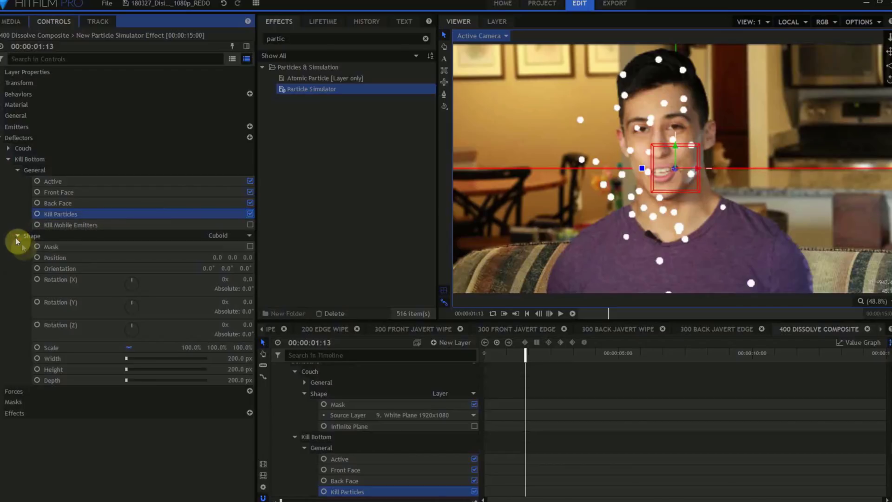
{"action": "left_click", "coordinate": [240, 359]}
{"action": "type", "text": "3000"}
{"action": "key", "text": "Tab"}
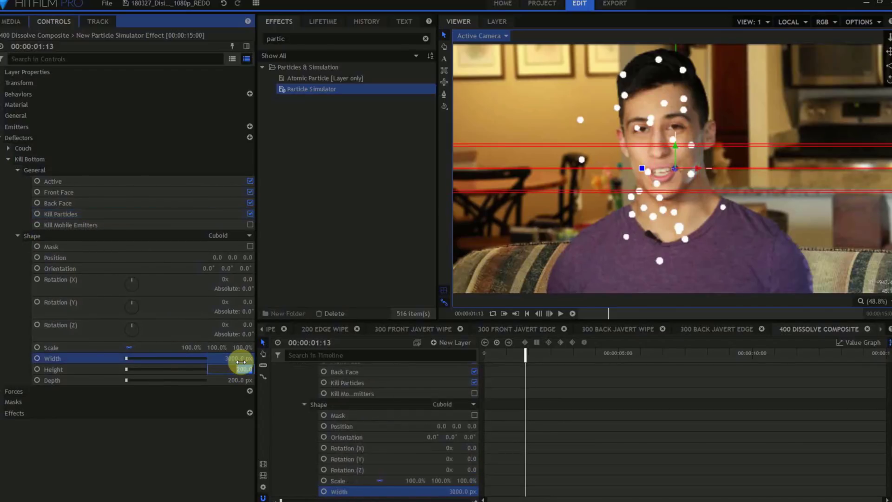
{"action": "type", "text": "20"}
{"action": "key", "text": "Tab"}
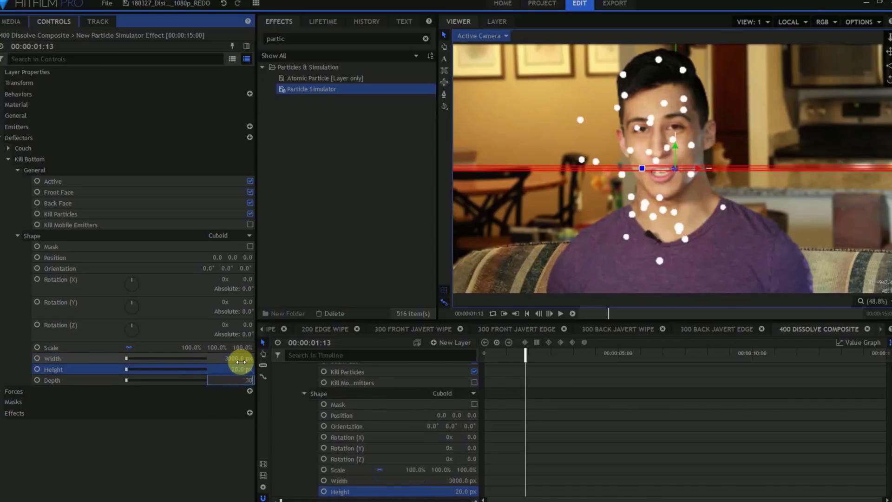
{"action": "type", "text": "3000"}
{"action": "key", "text": "Return"}
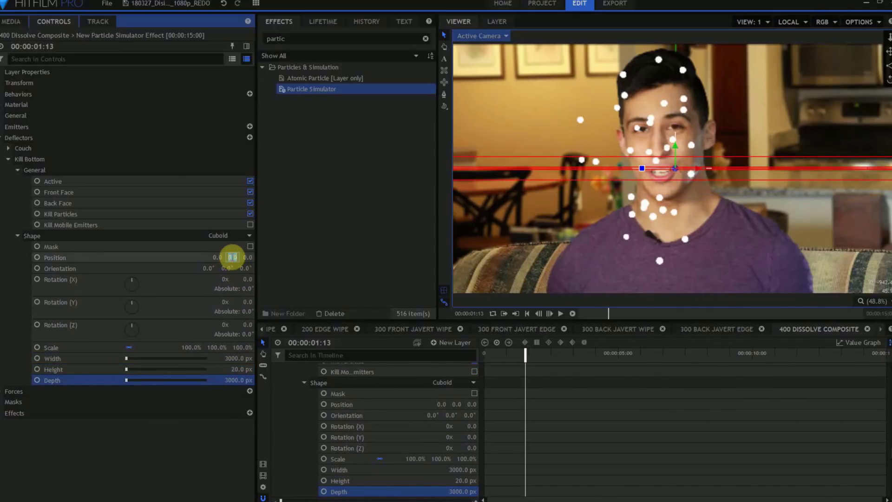
{"action": "type", "text": "00"}
{"action": "key", "text": "Return"}
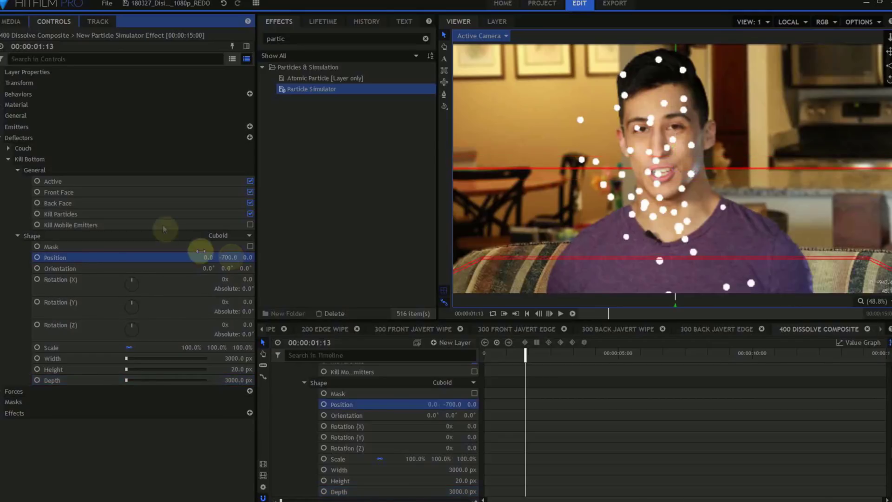
Duplicate Kill Bottom and rename the copy Kill Right.
{"action": "left_click", "coordinate": [32, 160]}
{"action": "key", "text": "ctrl+d"}
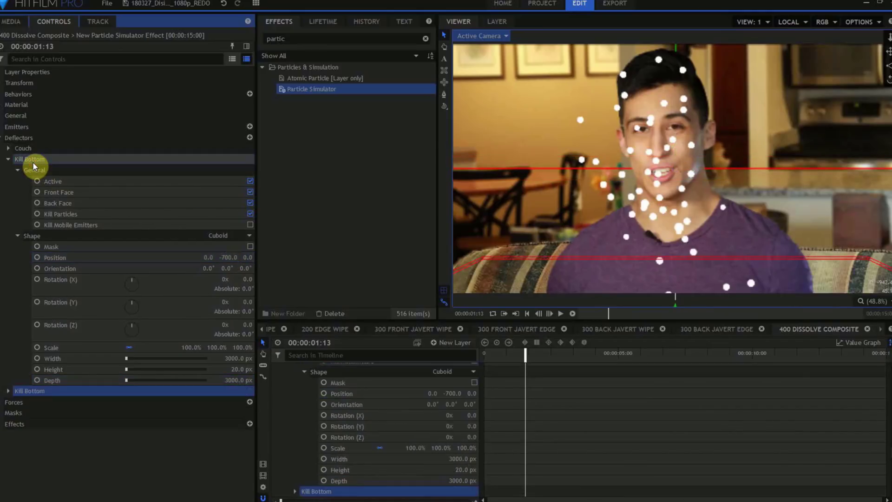
{"action": "double_click", "coordinate": [37, 391]}
{"action": "type", "text": "Kill Right"}
{"action": "key", "text": "Return"}
{"action": "left_click", "coordinate": [8, 391]}
{"action": "left_click", "coordinate": [17, 413]}
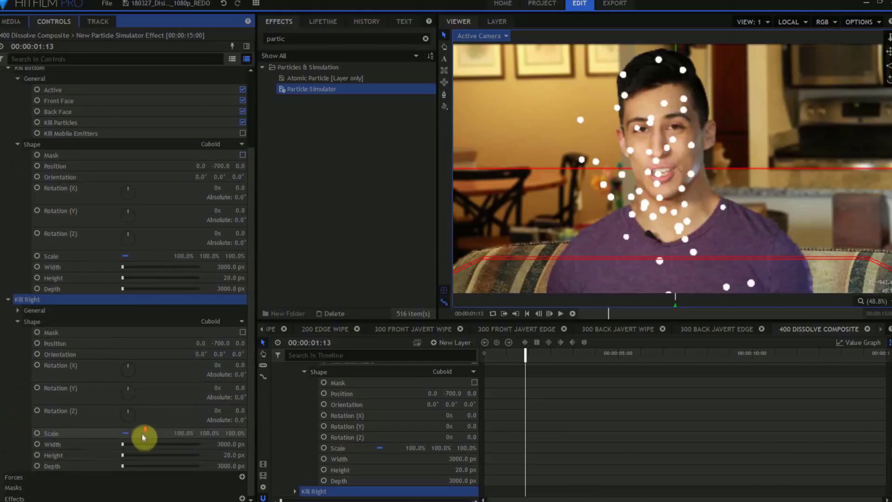
Make Kill Right 20×3000 at position X 1100, Y 0, then preview.
{"action": "key", "text": "Tab"}
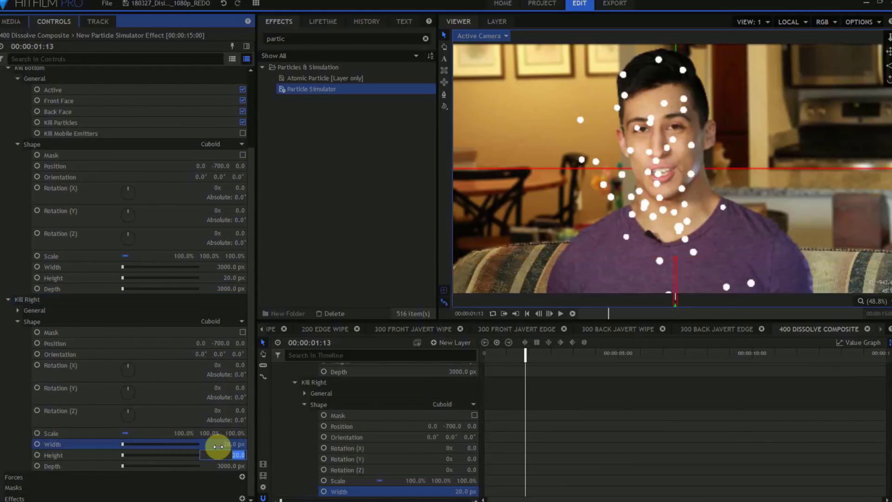
{"action": "type", "text": "3000"}
{"action": "key", "text": "Tab"}
{"action": "left_click", "coordinate": [220, 342]}
{"action": "type", "text": "0"}
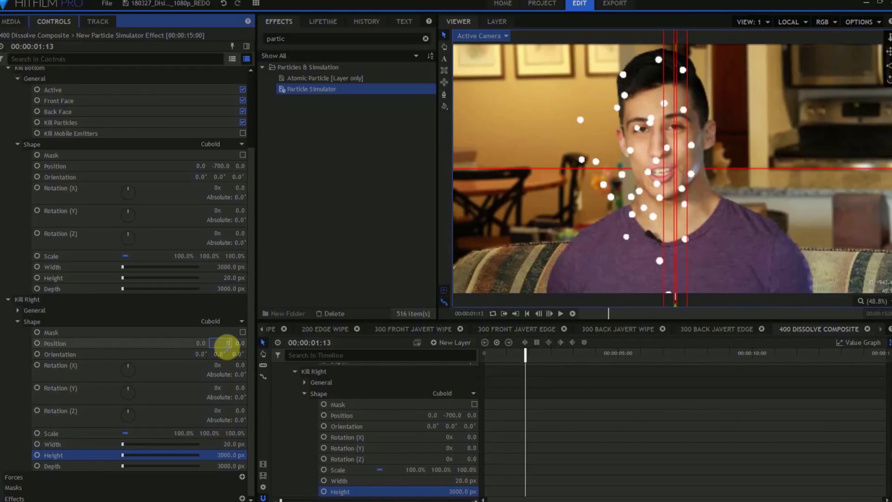
{"action": "key", "text": "Tab"}
{"action": "type", "text": "1100"}
{"action": "key", "text": "Return"}
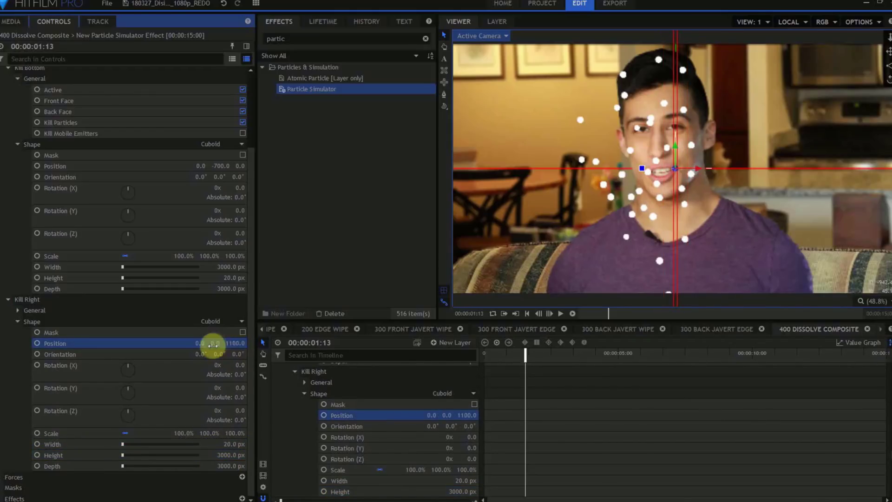
{"action": "type", "text": "0"}
{"action": "key", "text": "Return"}
{"action": "left_click", "coordinate": [210, 342]}
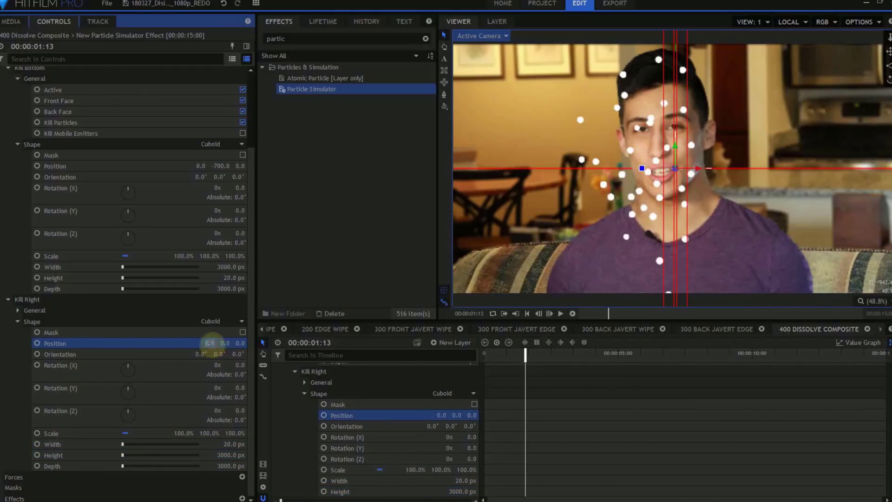
{"action": "type", "text": "1100"}
{"action": "key", "text": "Return"}
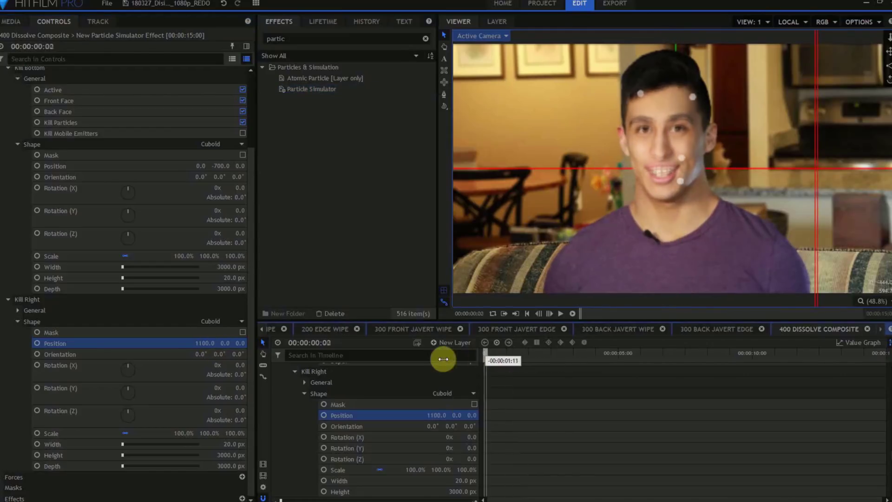
{"action": "left_click_drag", "start_coordinate": [488, 354], "coordinate": [575, 343]}
Set Movement Acceleration to 750, 0, 200 using an Acceleration property search.
{"action": "left_click", "coordinate": [163, 59]}
{"action": "type", "text": "Acceleration"}
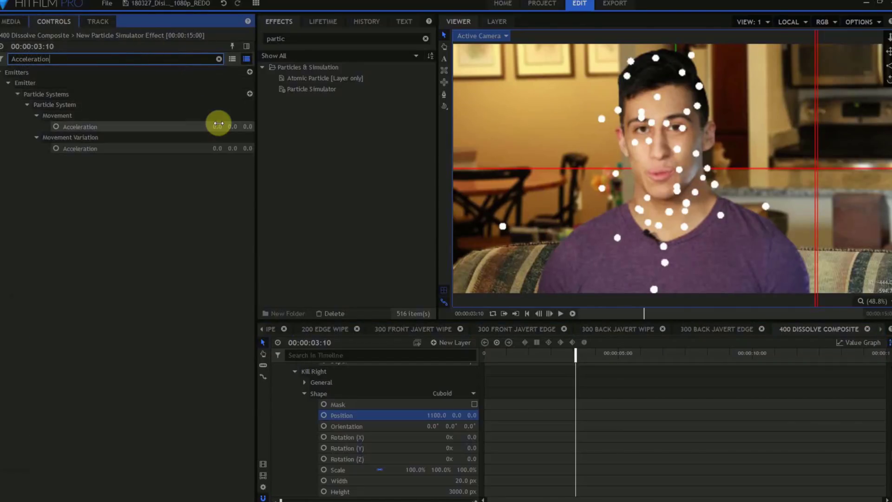
{"action": "left_click", "coordinate": [215, 127]}
{"action": "type", "text": "75"}
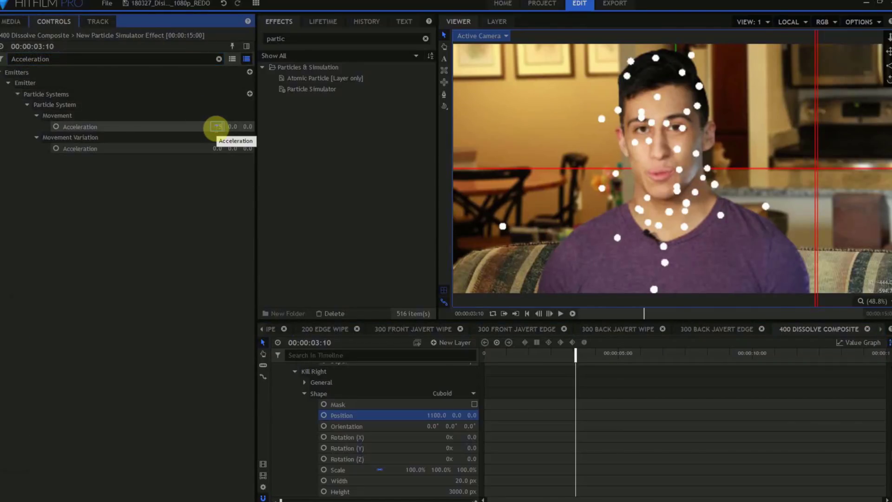
{"action": "type", "text": "0"}
{"action": "key", "text": "Tab"}
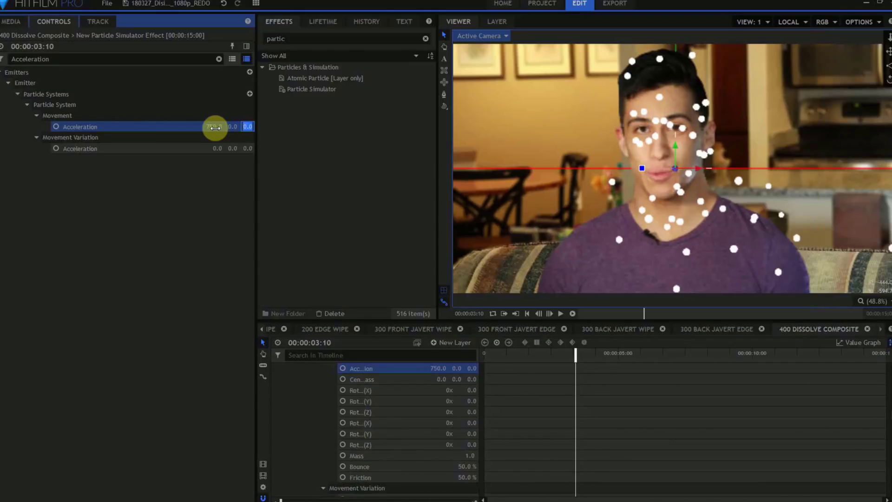
{"action": "type", "text": "200"}
{"action": "key", "text": "Tab"}
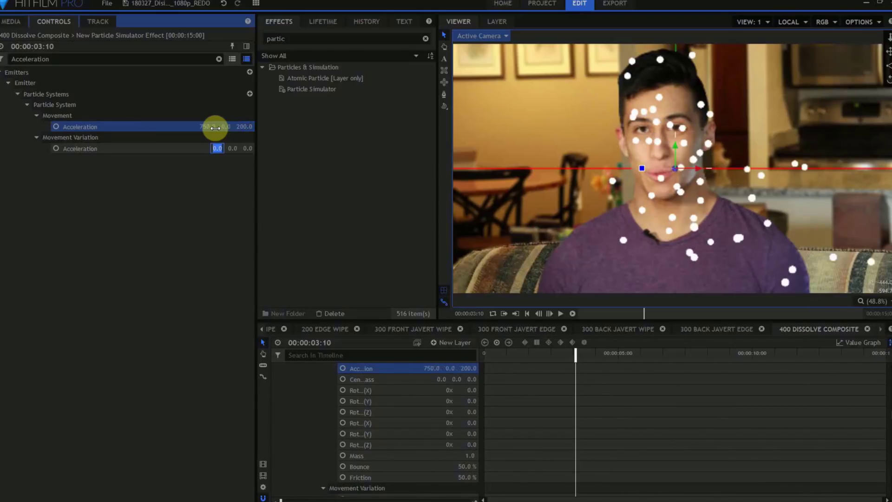
{"action": "left_click", "coordinate": [218, 59]}
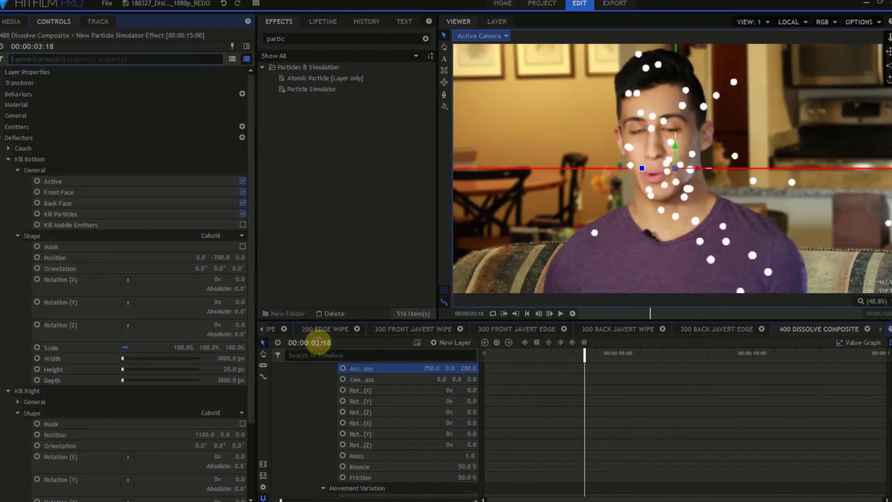
{"action": "left_click", "coordinate": [318, 342]}
Go to 9:19, collapse all layers, and trim the particle layer to start there.
{"action": "type", "text": "9;20"}
{"action": "key", "text": "Return"}
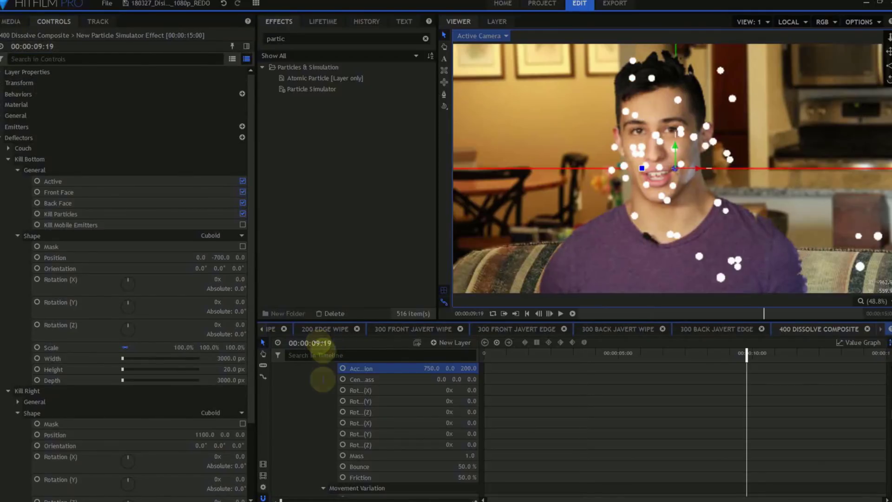
{"action": "right_click", "coordinate": [316, 412]}
{"action": "left_click", "coordinate": [326, 424]}
{"action": "left_click_drag", "start_coordinate": [477, 384], "coordinate": [762, 384]}
Keyframe the emitter's Active state at 9:19, then move to 12:00.
{"action": "left_click", "coordinate": [399, 355]}
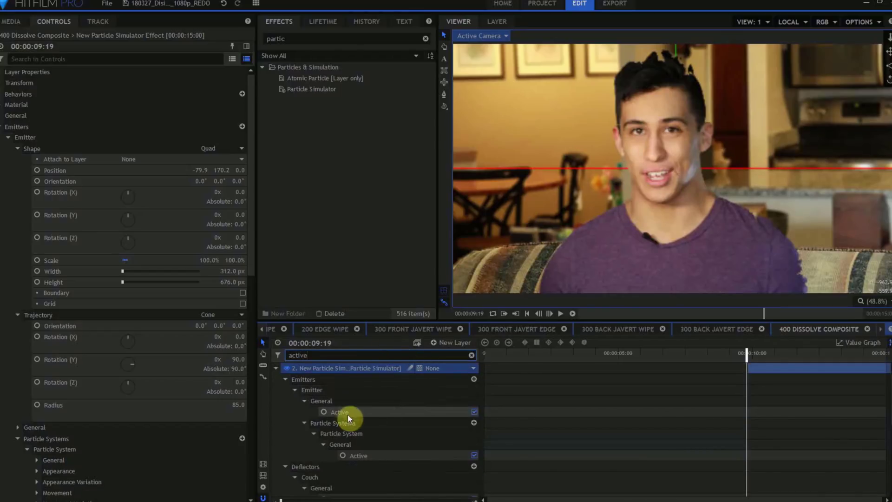
{"action": "left_click", "coordinate": [322, 411]}
{"action": "left_click", "coordinate": [320, 343]}
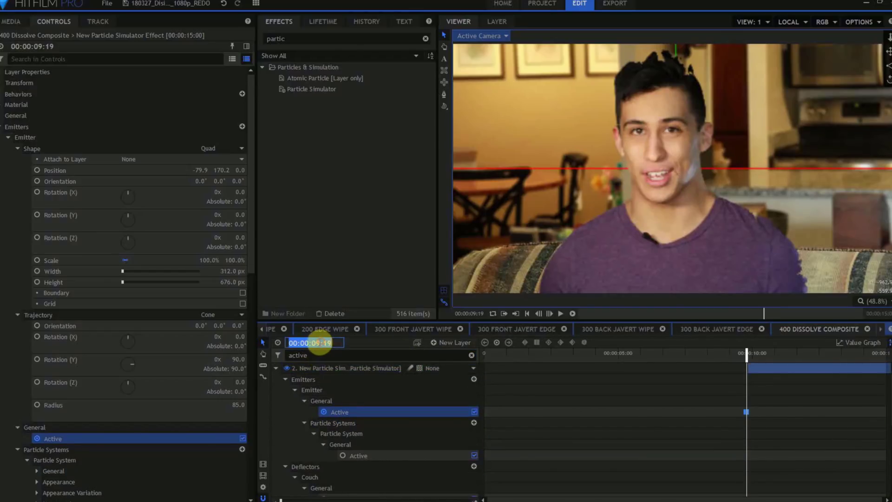
{"action": "left_click_drag", "start_coordinate": [310, 344], "coordinate": [379, 350]}
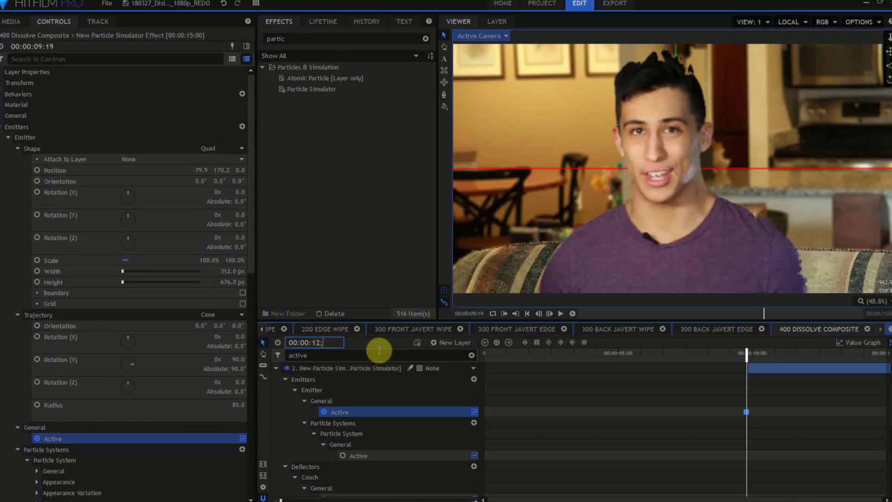
{"action": "type", "text": "12;"}
{"action": "key", "text": "Return"}
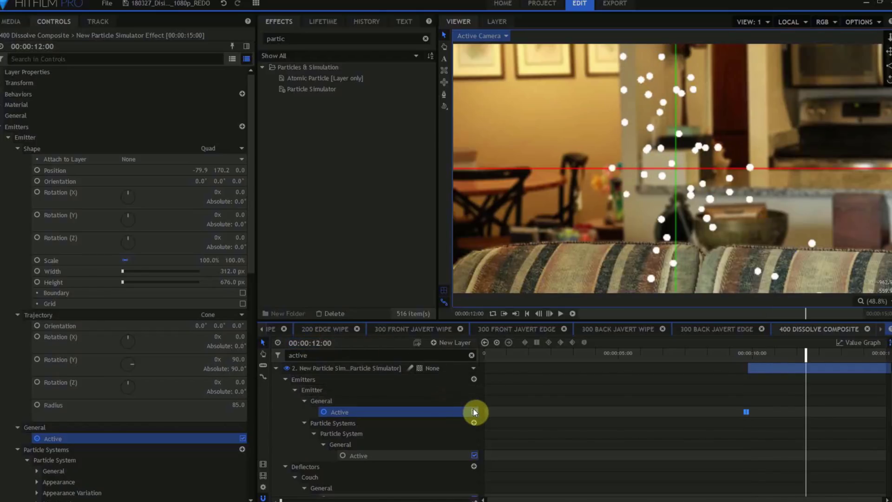
{"action": "left_click", "coordinate": [21, 137]}
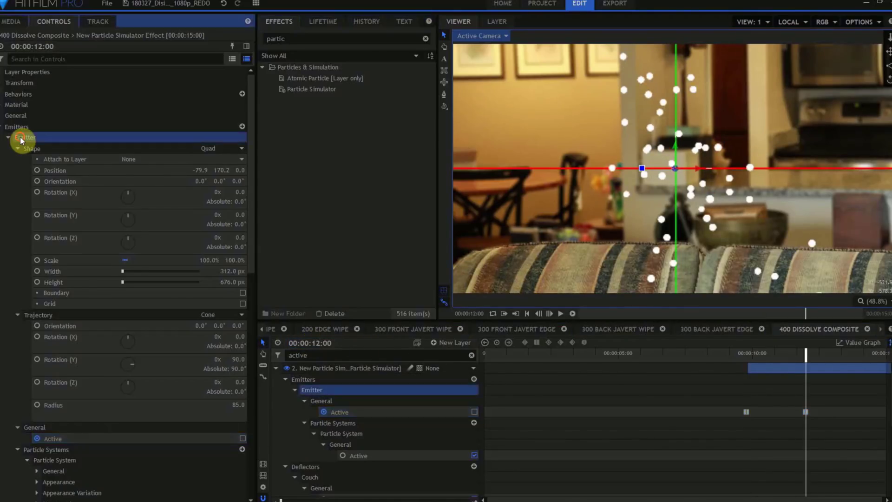
Name the emitter FRONT, set shape to Layer from 300 Front JAvert edge with Use Layer Alpha.
{"action": "left_click", "coordinate": [21, 136]}
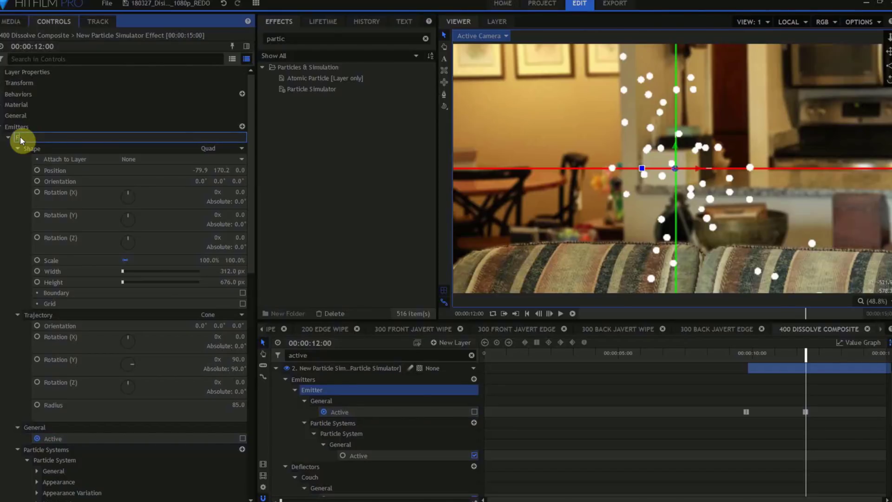
{"action": "key", "text": "Return"}
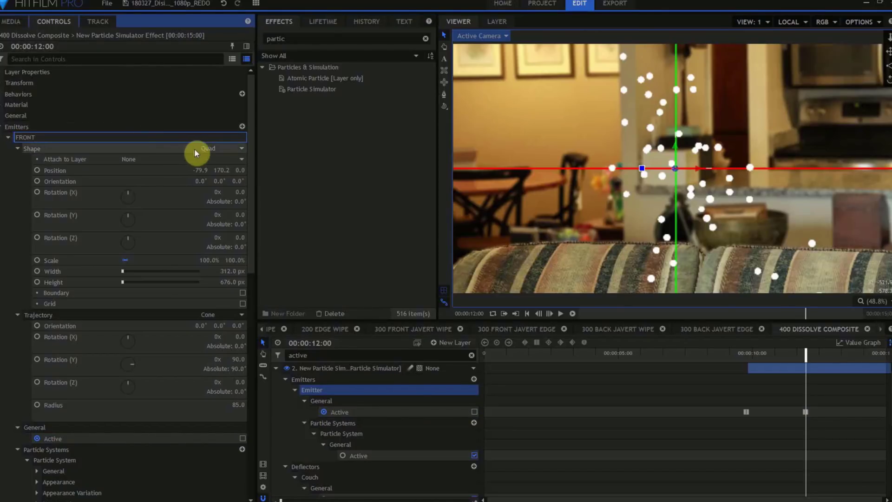
{"action": "left_click", "coordinate": [203, 148]}
{"action": "left_click", "coordinate": [221, 205]}
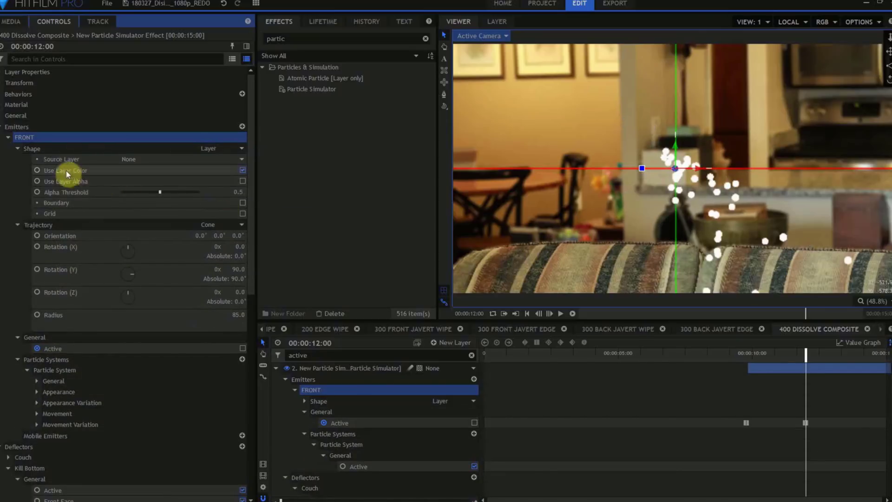
{"action": "left_click", "coordinate": [141, 161]}
{"action": "left_click", "coordinate": [158, 178]}
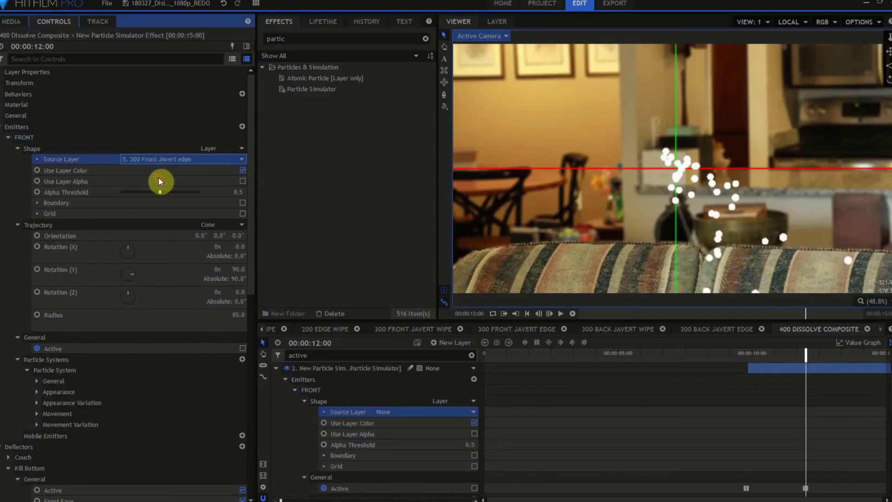
{"action": "left_click", "coordinate": [242, 181]}
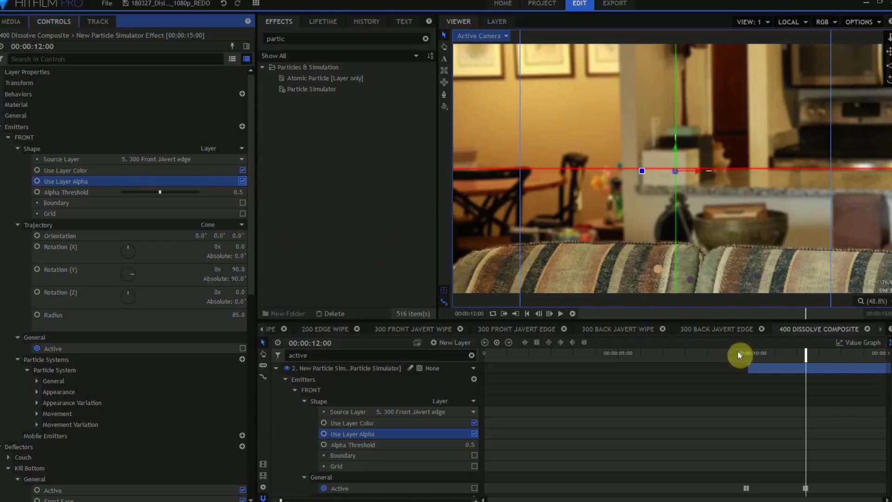
{"action": "left_click_drag", "start_coordinate": [738, 353], "coordinate": [803, 370]}
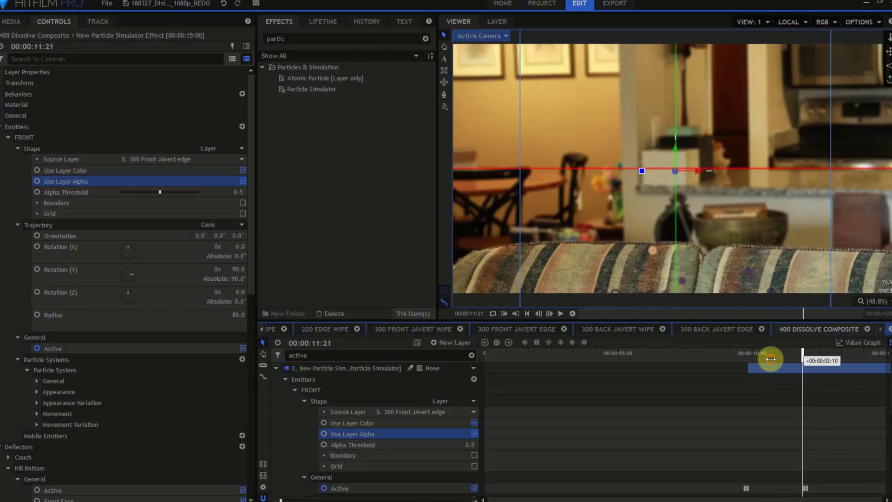
Move the 30000 Particles Per Second keyframe to 10:17, ramping from 1000 at 9:19.
{"action": "left_click", "coordinate": [771, 354]}
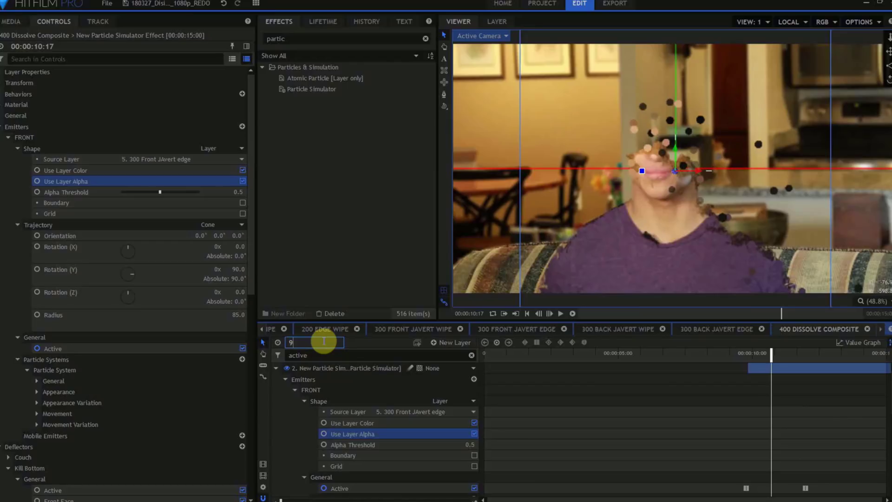
{"action": "key", "text": "Return"}
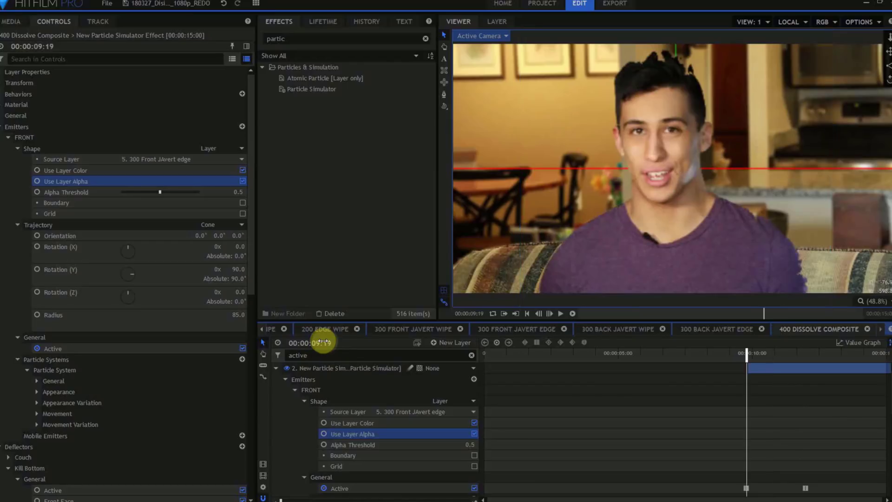
{"action": "left_click", "coordinate": [288, 366]}
{"action": "key", "text": "BackSpace"}
{"action": "key", "text": "BackSpace"}
{"action": "key", "text": "BackSpace"}
{"action": "key", "text": "BackSpace"}
{"action": "key", "text": "BackSpace"}
{"action": "key", "text": "BackSpace"}
{"action": "type", "text": "particles"}
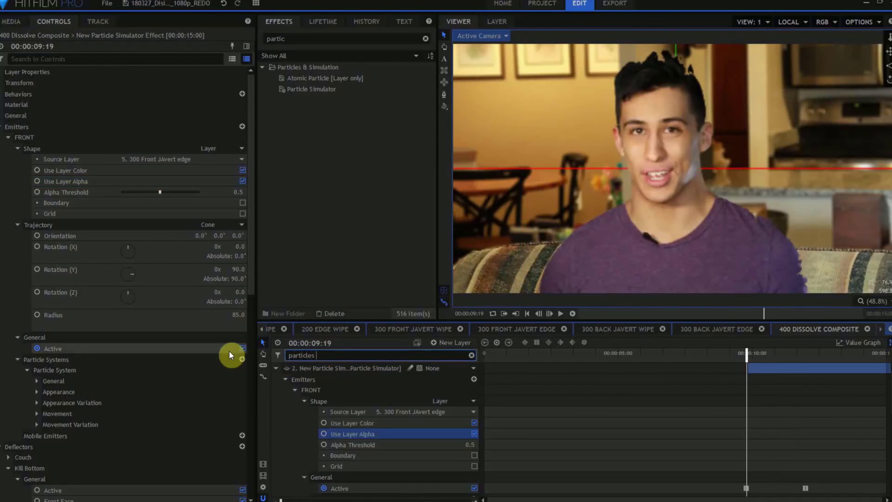
{"action": "type", "text": " per second"}
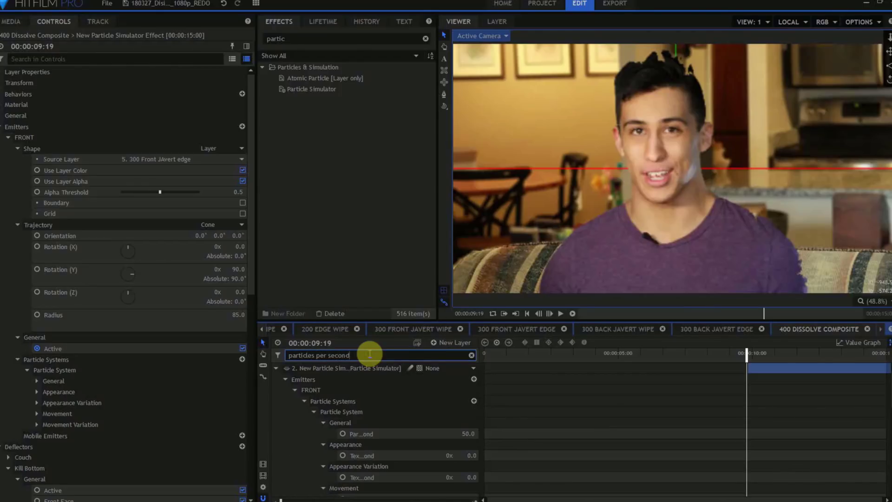
{"action": "left_click", "coordinate": [464, 433]}
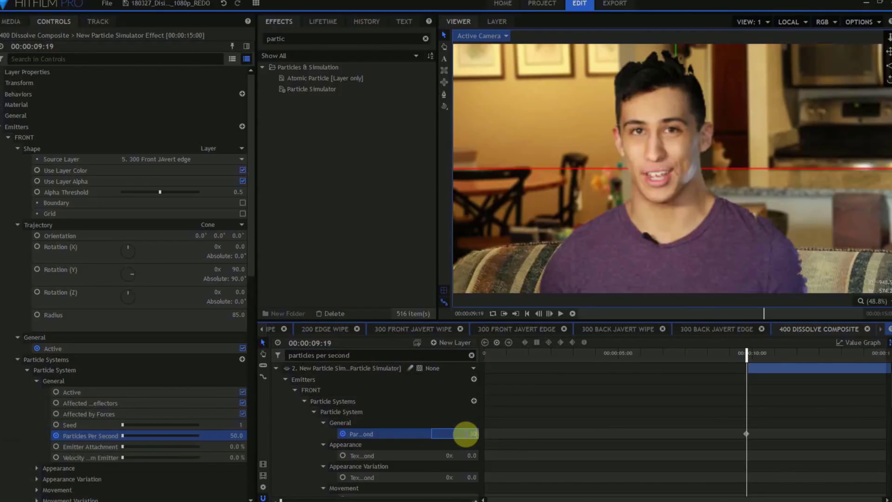
{"action": "left_click_drag", "start_coordinate": [746, 433], "coordinate": [763, 433]}
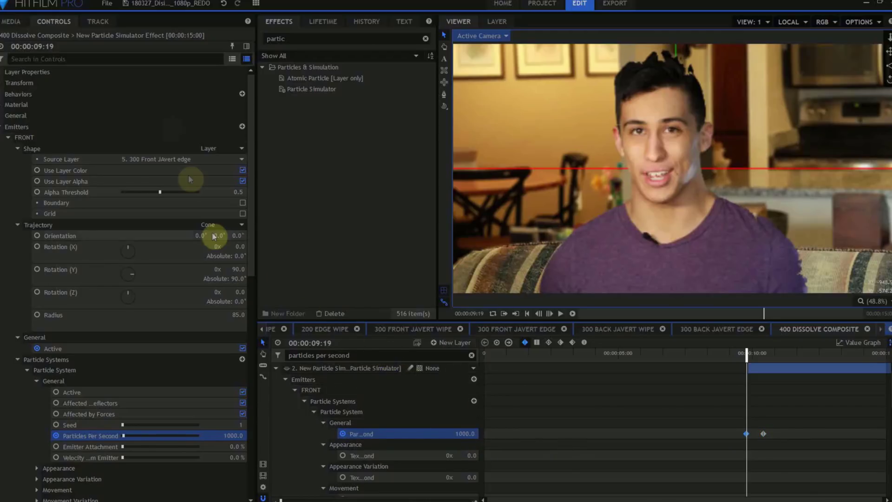
Set particle Movement Scale to 12% and scale variation to 3%.
{"action": "left_click", "coordinate": [117, 59]}
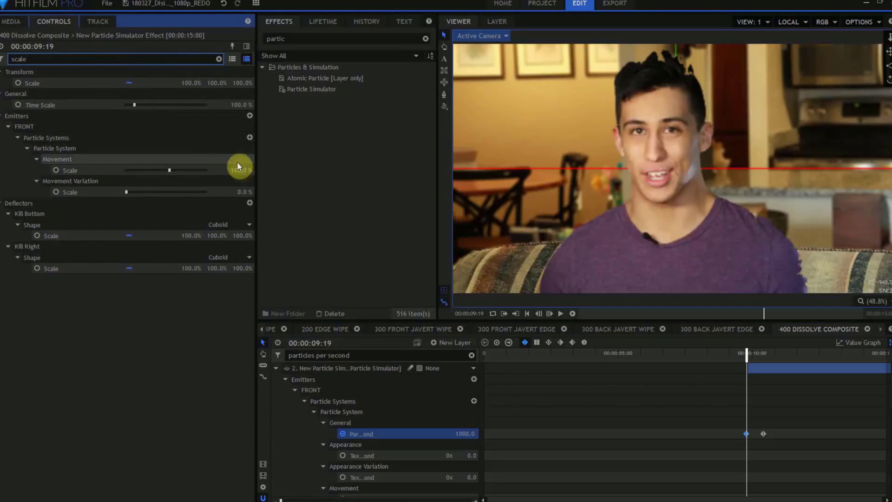
{"action": "left_click", "coordinate": [242, 170]}
{"action": "type", "text": "12"}
{"action": "left_click", "coordinate": [247, 192]}
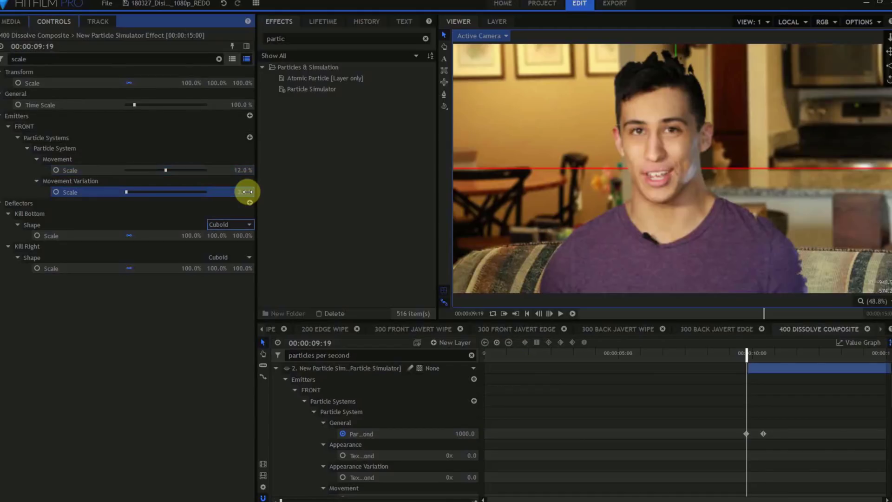
{"action": "left_click", "coordinate": [28, 125]}
Duplicate the FRONT emitter and rename the copy BACK.
{"action": "key", "text": "Escape"}
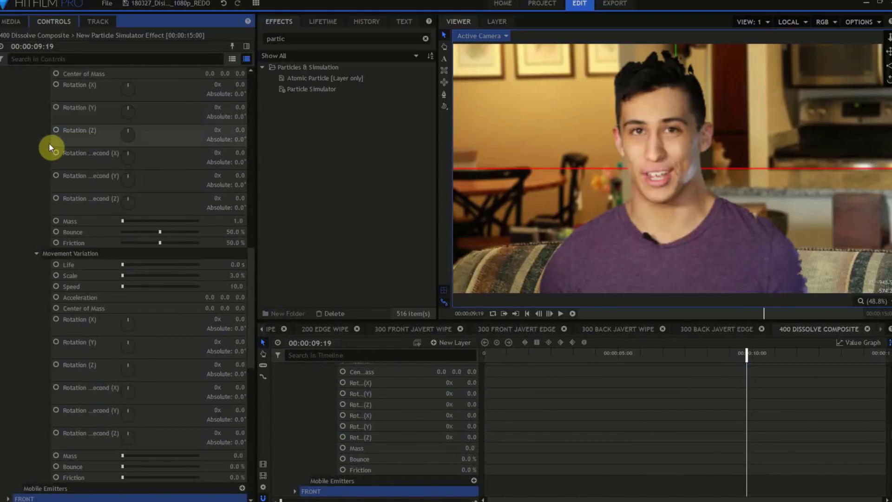
{"action": "right_click", "coordinate": [50, 144]}
{"action": "left_click", "coordinate": [80, 197]}
{"action": "left_click", "coordinate": [2, 127]}
{"action": "left_click", "coordinate": [30, 149]}
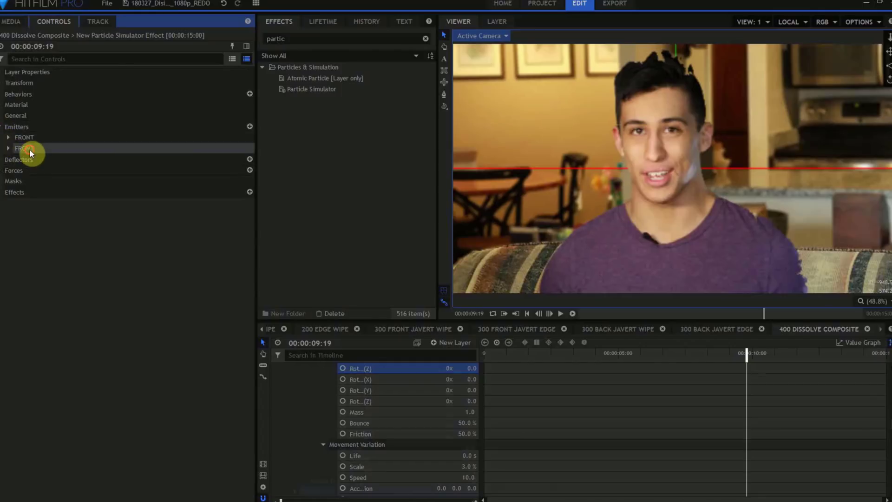
{"action": "type", "text": "Back"}
{"action": "key", "text": "Return"}
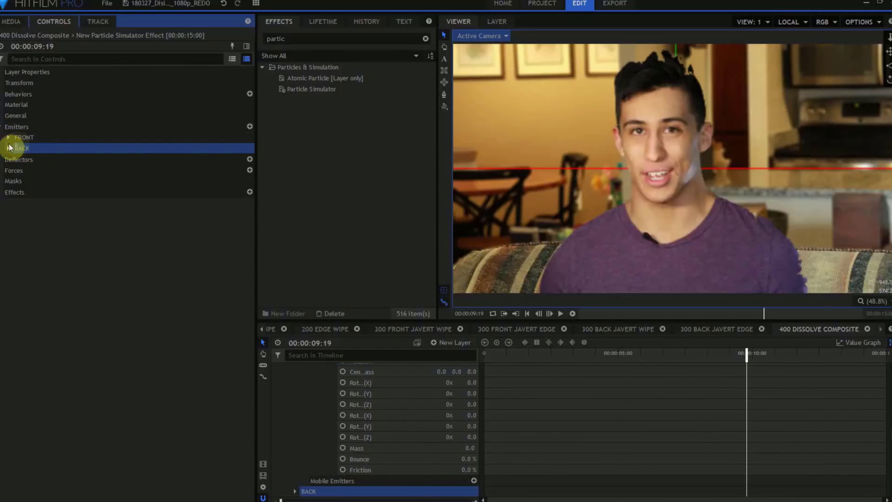
Set BACK's source layer to 300 BACK JAvert edge and trajectory Y rotation to -90.
{"action": "left_click", "coordinate": [9, 148]}
{"action": "left_click", "coordinate": [18, 159]}
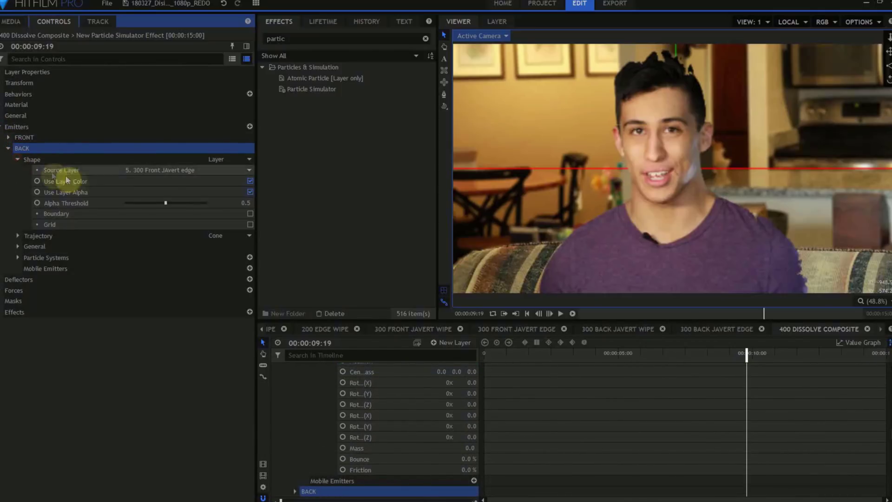
{"action": "left_click", "coordinate": [142, 172]}
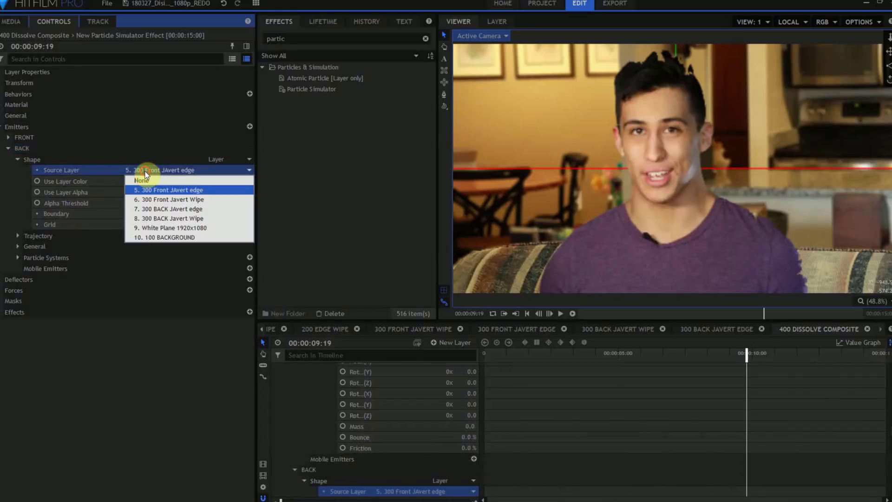
{"action": "left_click", "coordinate": [172, 209]}
{"action": "left_click", "coordinate": [17, 235]}
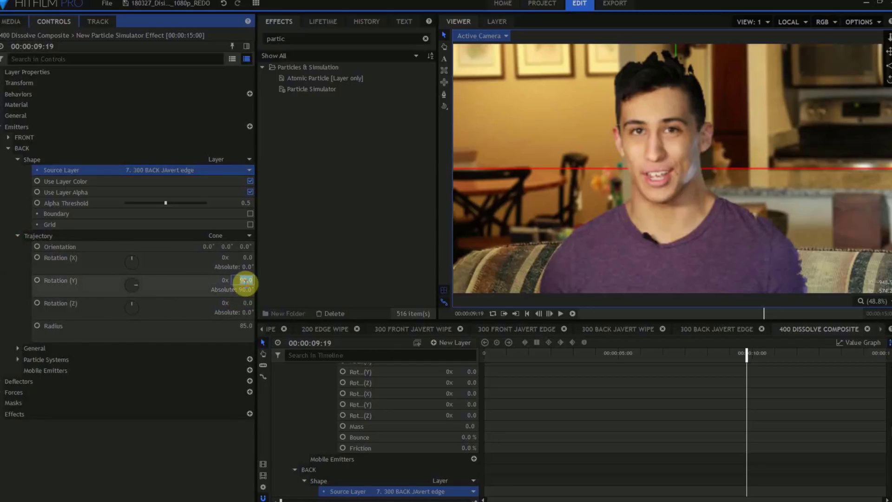
{"action": "key", "text": "Return"}
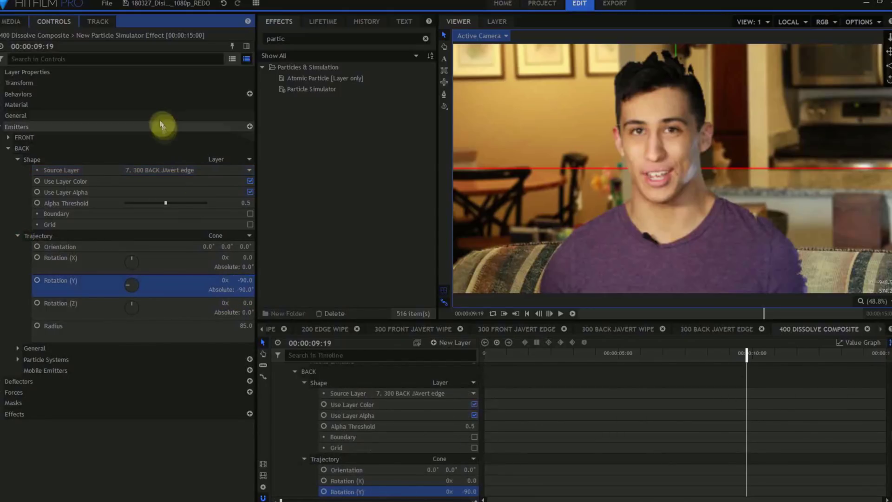
{"action": "left_click", "coordinate": [135, 59]}
Set FRONT's Movement Speed to 100 and Acceleration to 850, 0, -200.
{"action": "type", "text": "speed"}
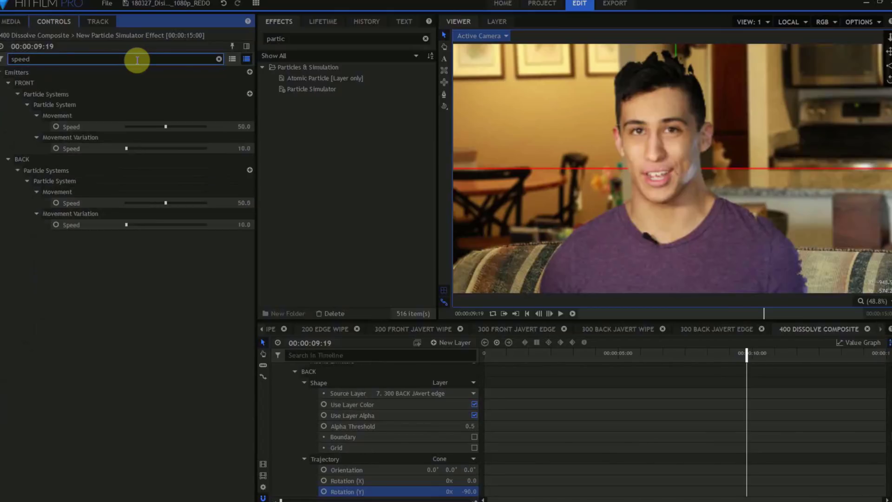
{"action": "left_click", "coordinate": [241, 127]}
{"action": "type", "text": "100"}
{"action": "key", "text": "Return"}
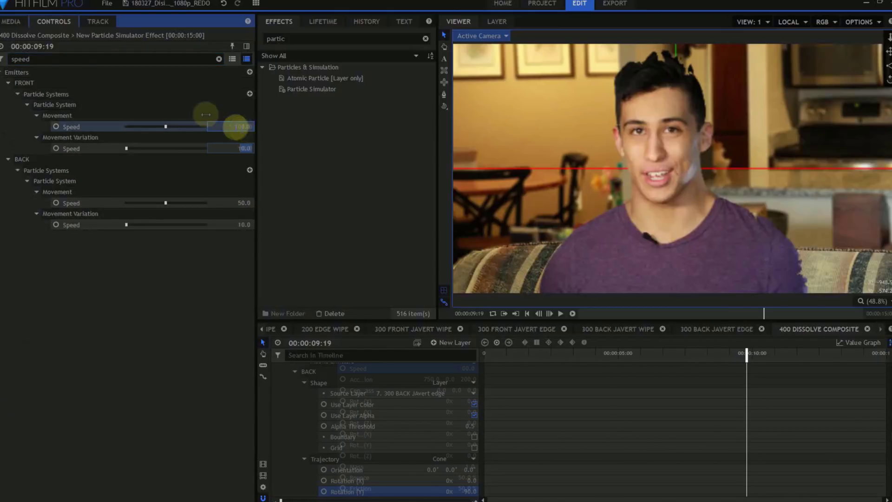
{"action": "double_click", "coordinate": [149, 59]}
{"action": "type", "text": "acceler"}
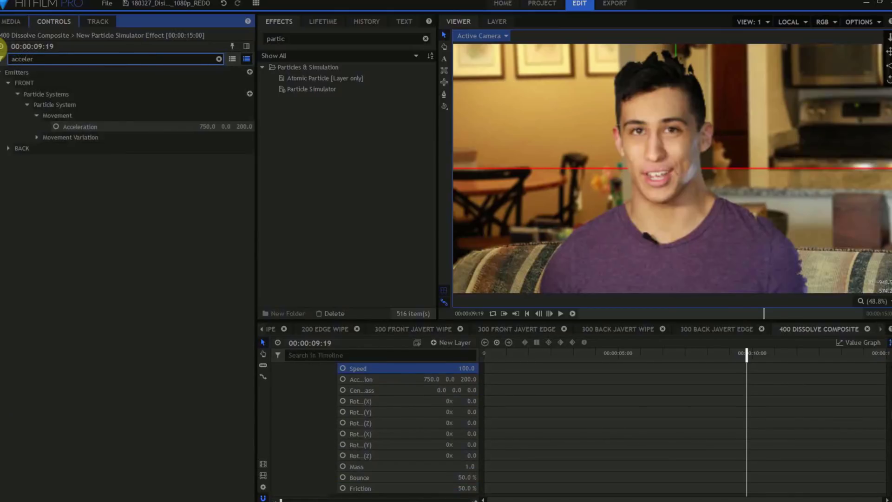
{"action": "left_click", "coordinate": [205, 127]}
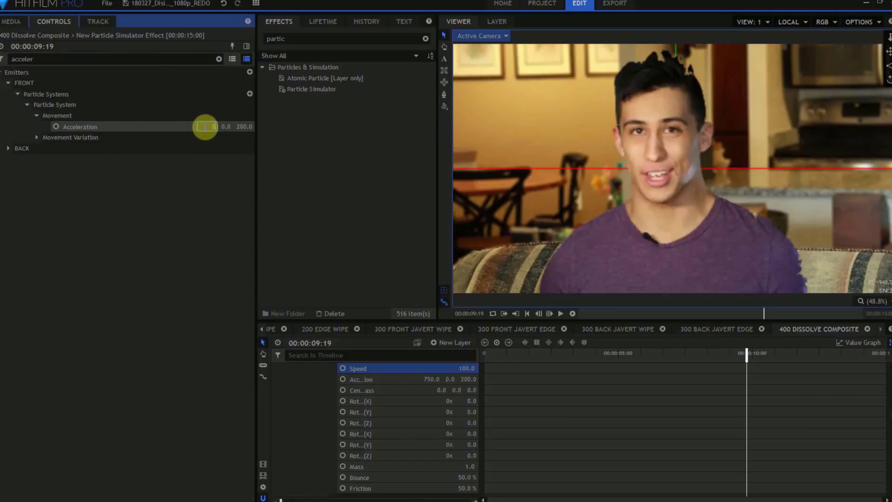
{"action": "type", "text": "850"}
{"action": "key", "text": "Tab"}
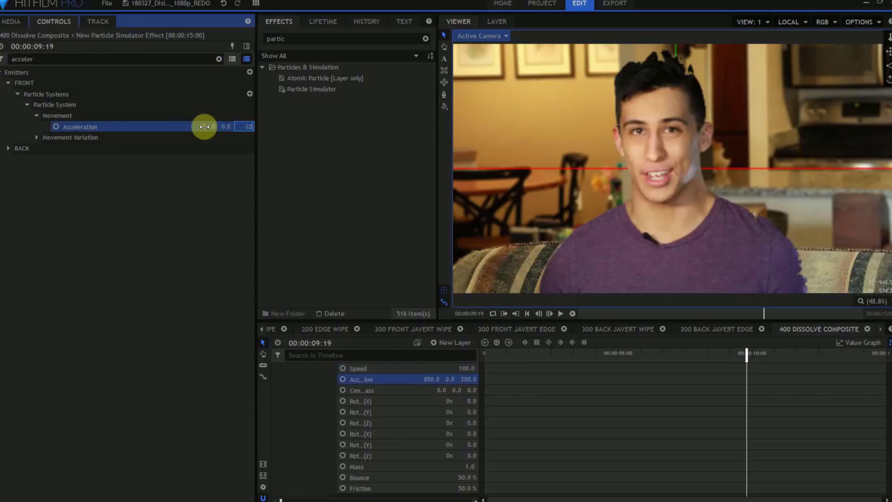
Change the BACK emitter's Seed to 870,000.
{"action": "left_click_drag", "start_coordinate": [76, 60], "coordinate": [2, 60]}
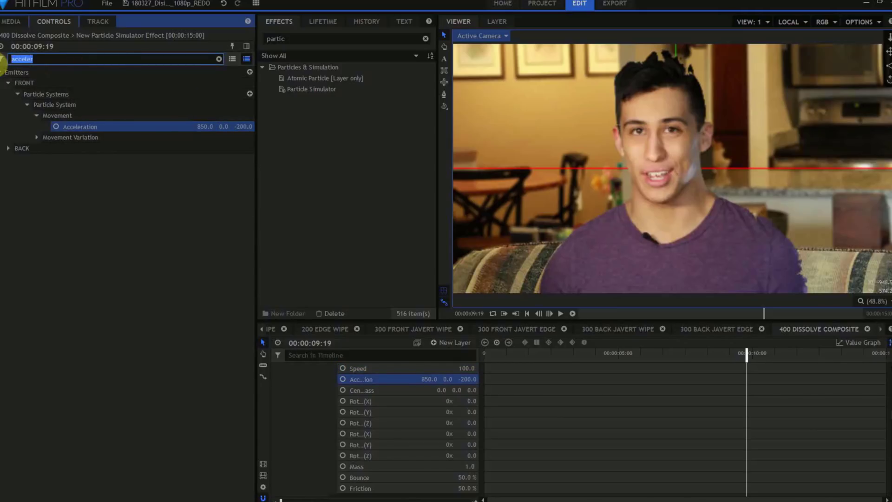
{"action": "left_click", "coordinate": [135, 127]}
{"action": "left_click", "coordinate": [195, 181]}
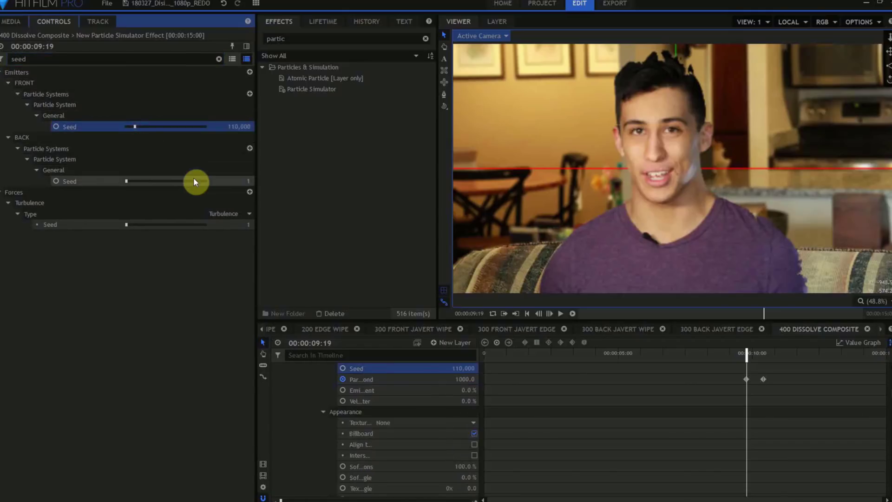
{"action": "left_click", "coordinate": [179, 249]}
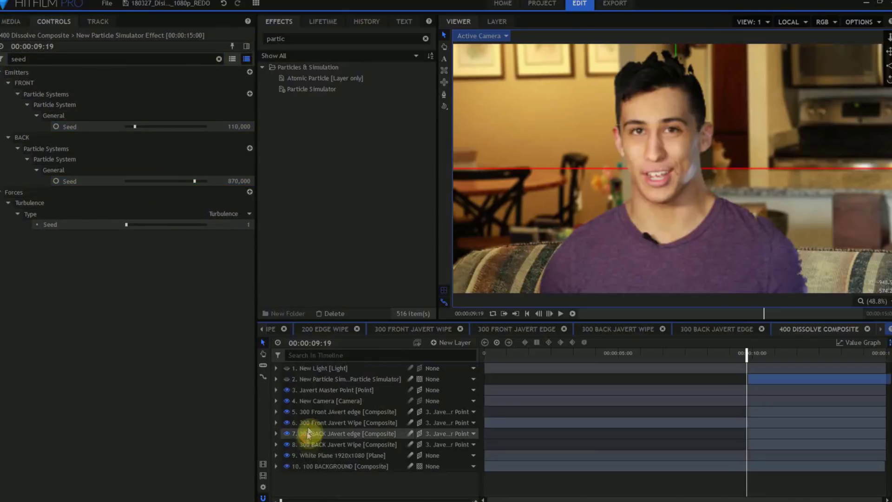
Make the particle simulator layer 3D Unrolled and set composite motion blur to 360° shutter angle, -180 phase.
{"action": "left_click", "coordinate": [419, 379]}
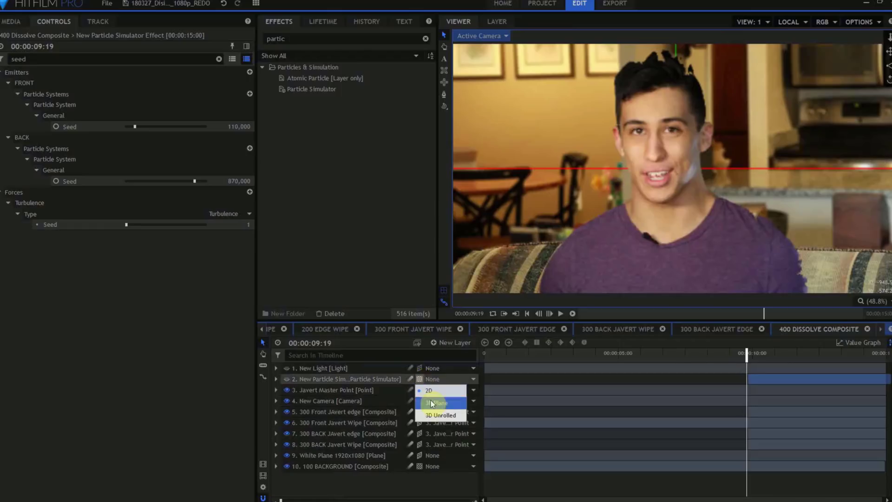
{"action": "left_click", "coordinate": [415, 411]}
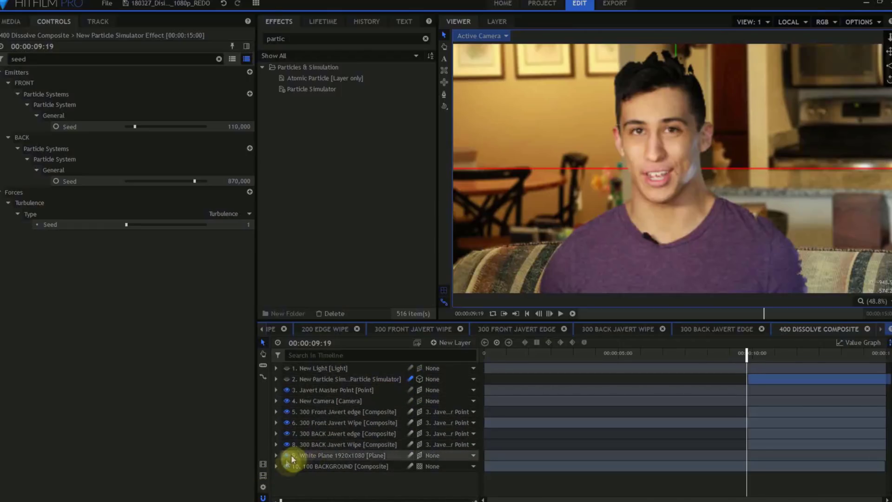
{"action": "left_click", "coordinate": [263, 486]}
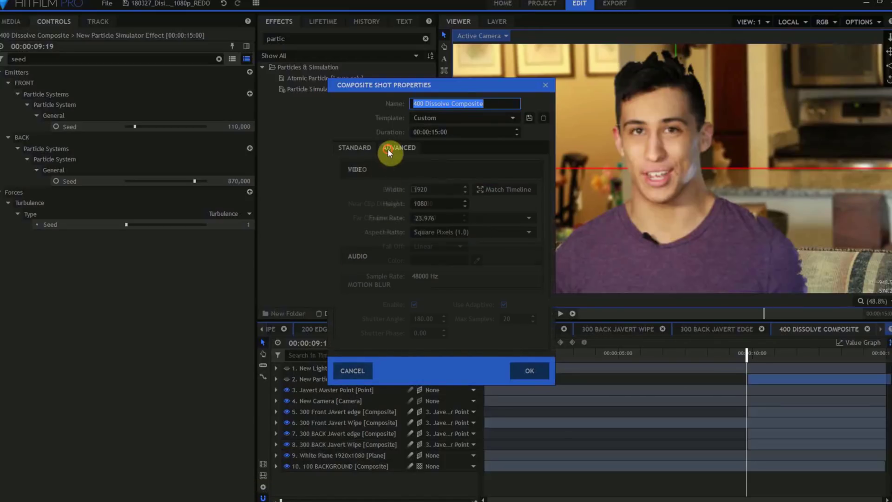
{"action": "left_click", "coordinate": [389, 149]}
{"action": "left_click", "coordinate": [434, 319]}
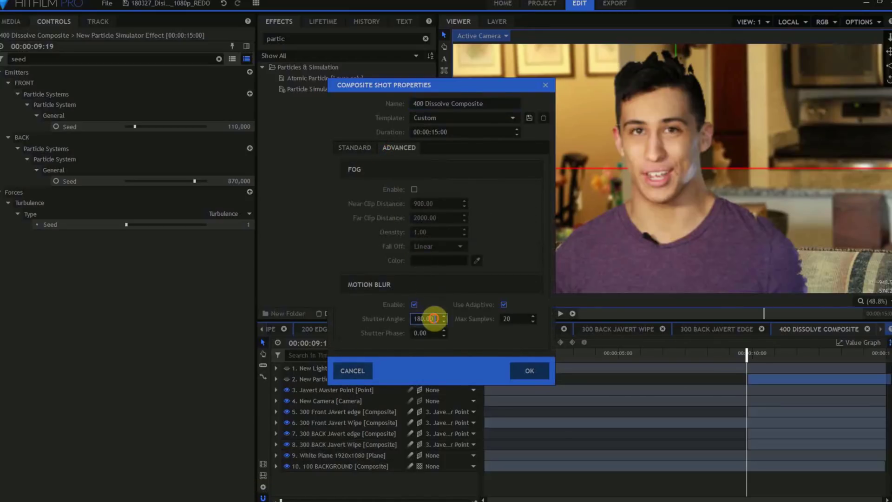
{"action": "type", "text": "360"}
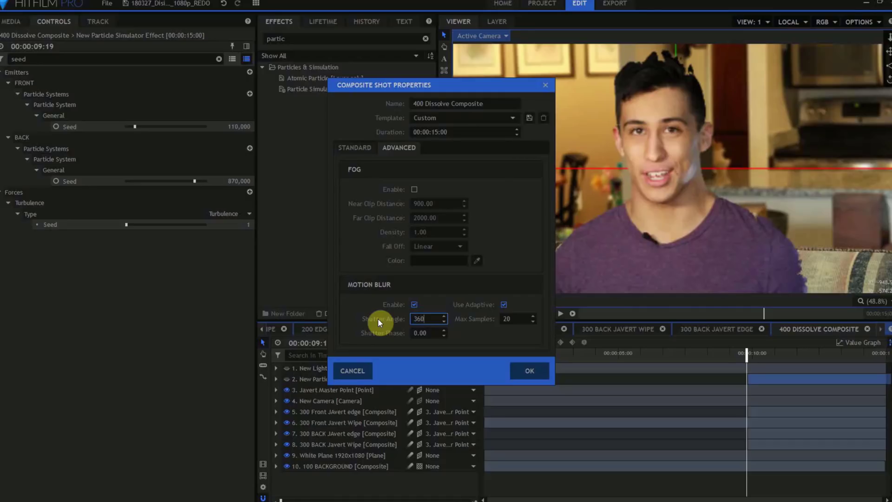
{"action": "key", "text": "Tab"}
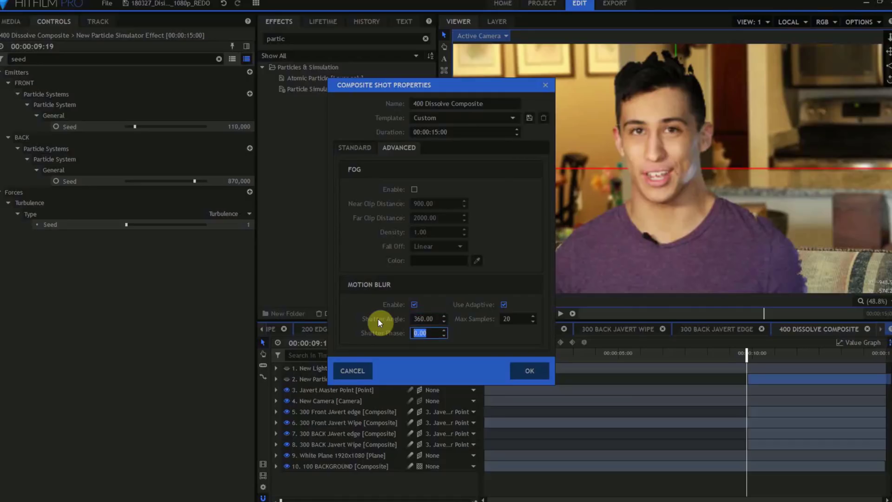
{"action": "key", "text": "BackSpace"}
{"action": "type", "text": "-180"}
{"action": "left_click", "coordinate": [530, 370]}
{"action": "left_click", "coordinate": [525, 315]}
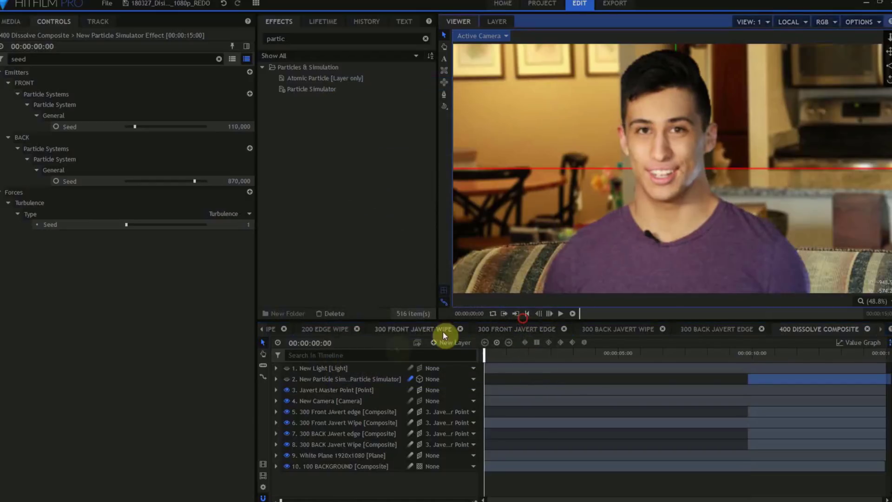
{"action": "left_click", "coordinate": [304, 378]}
{"action": "left_click", "coordinate": [287, 370]}
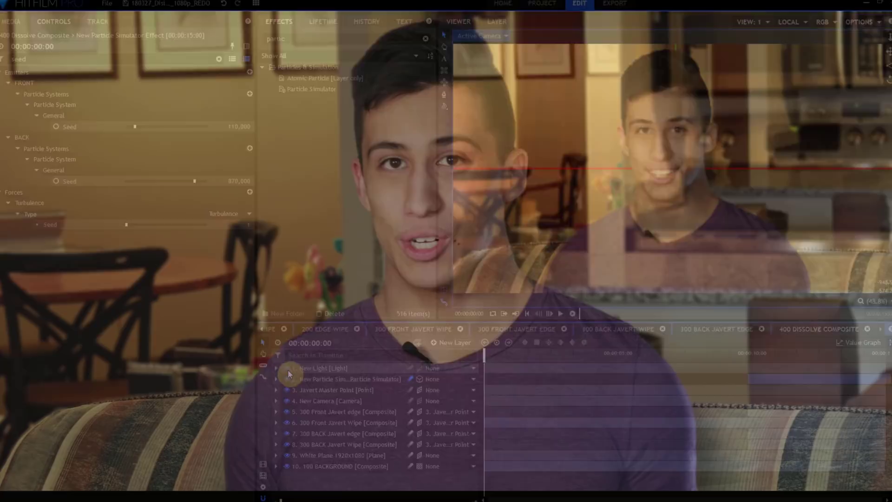